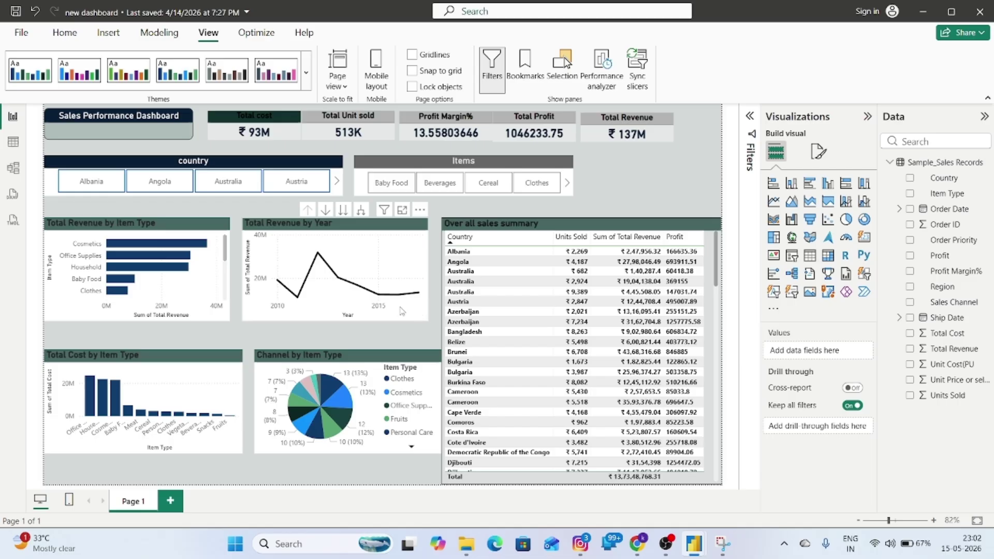
# Add a second report page and look over the Page 1 dashboard and the data table before returning to Page 2.
pyautogui.click(170, 501)
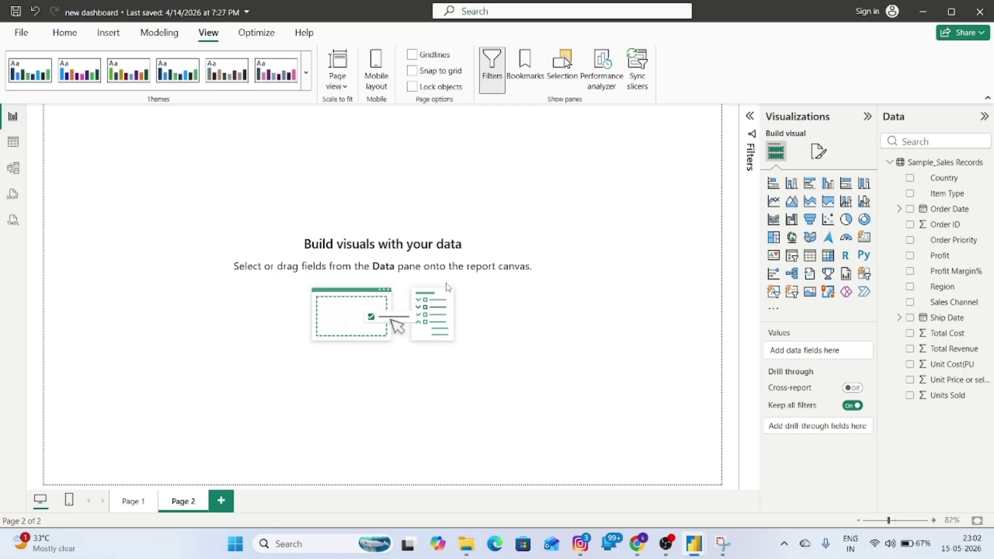
pyautogui.click(133, 500)
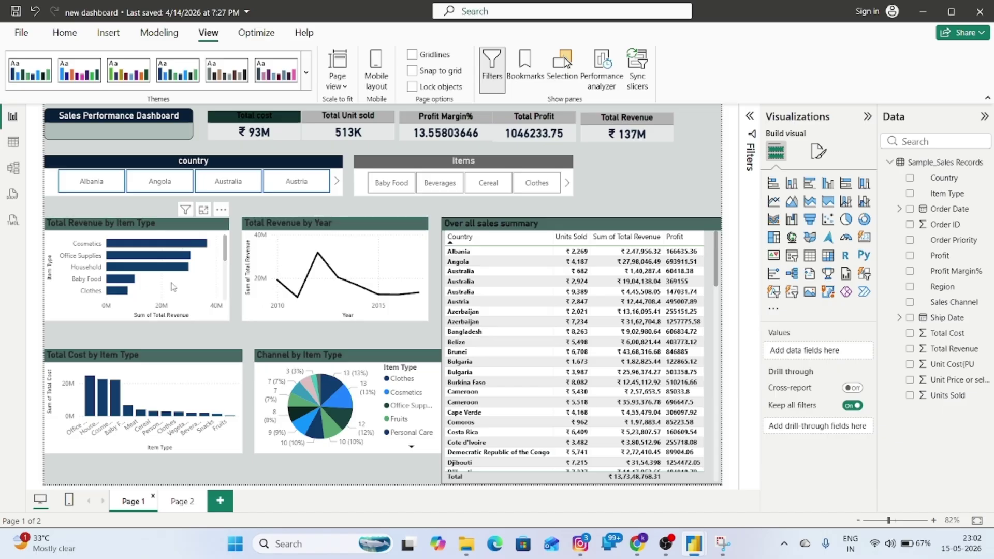
pyautogui.click(14, 142)
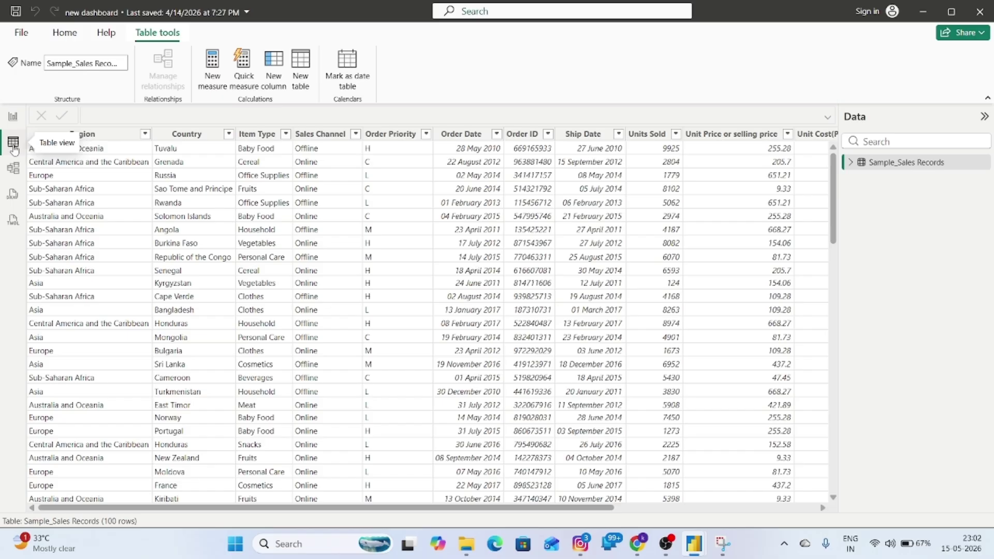
pyautogui.click(13, 116)
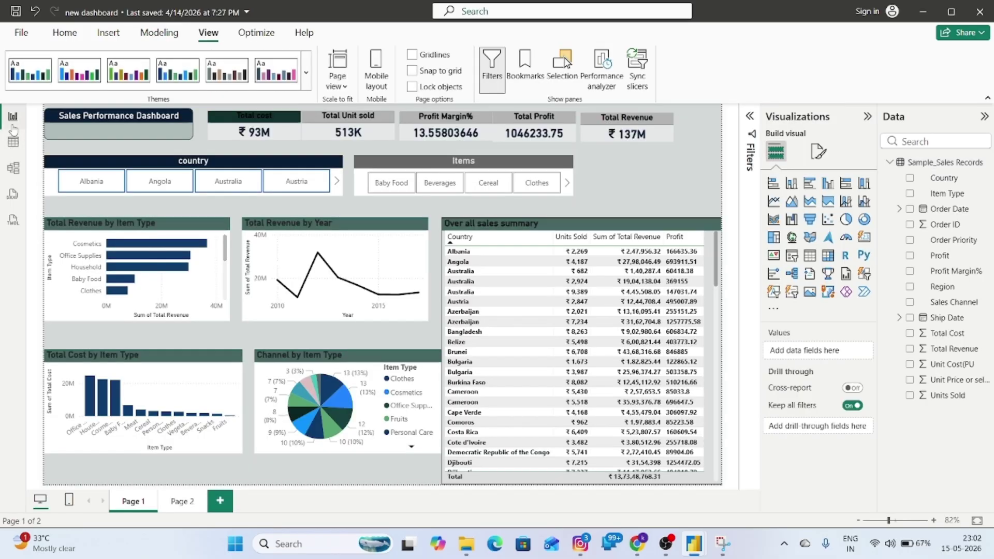
pyautogui.click(178, 501)
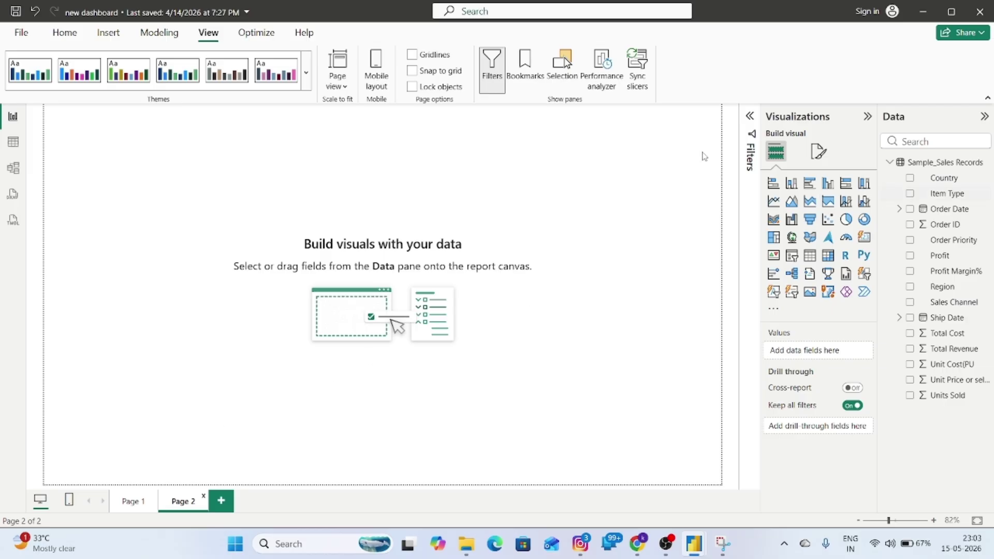
# Create a new measure in Sample_Sales Records and begin its formula with the name Total sales.
pyautogui.click(76, 35)
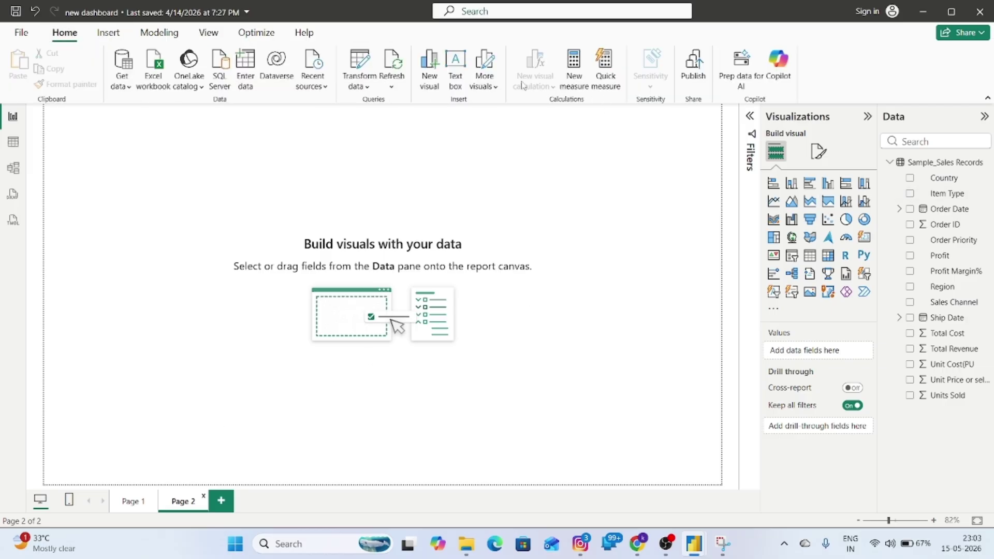
pyautogui.click(574, 83)
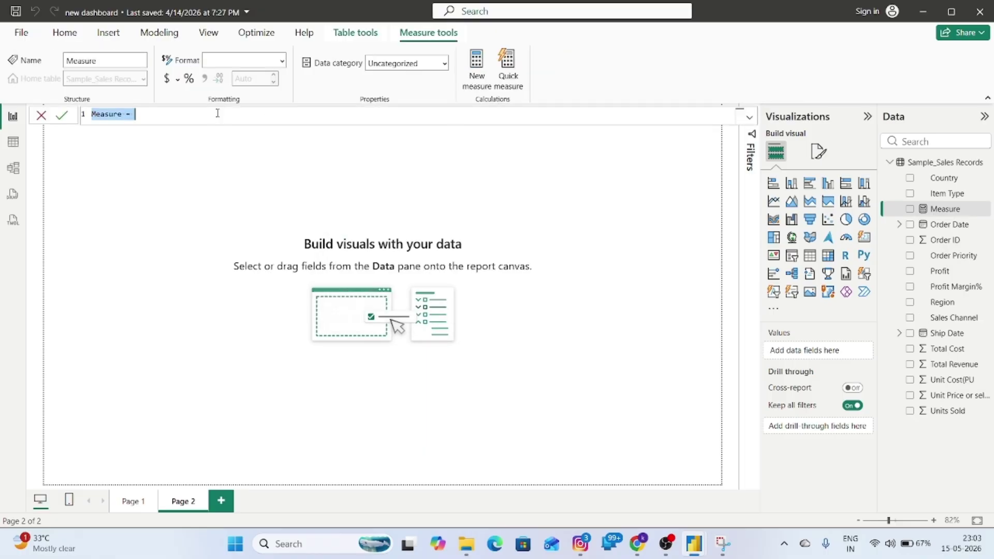
pyautogui.write('1Tota')
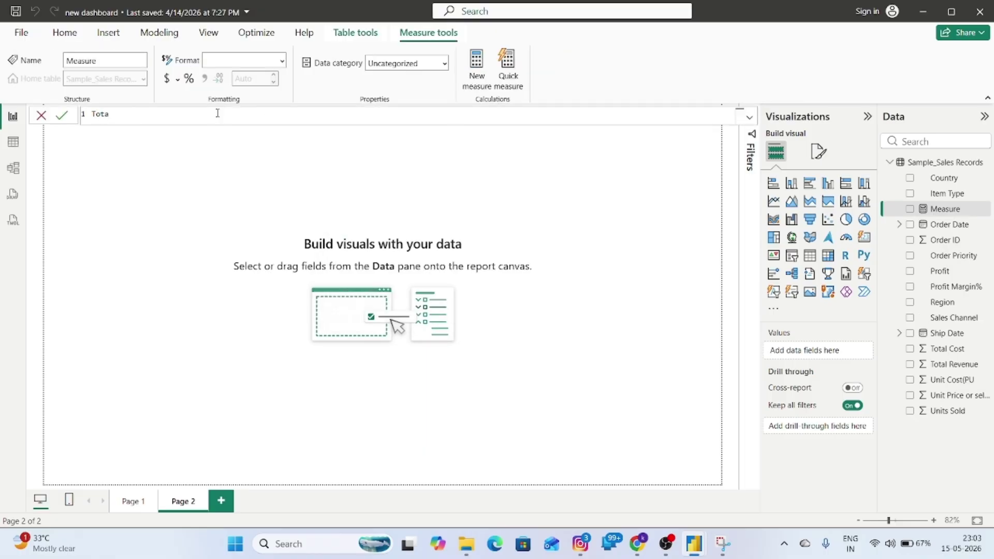
pyautogui.write('l sales')
# Examine the Sample_Sales Records columns in the model and the data table, through to Profit Margin%, and return to the report.
pyautogui.click(12, 147)
pyautogui.click(20, 171)
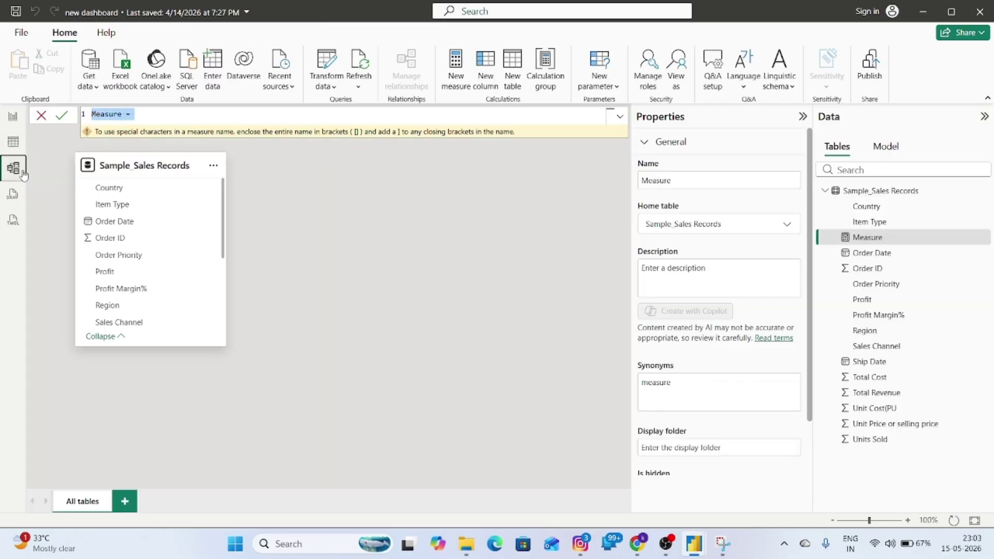
pyautogui.click(13, 145)
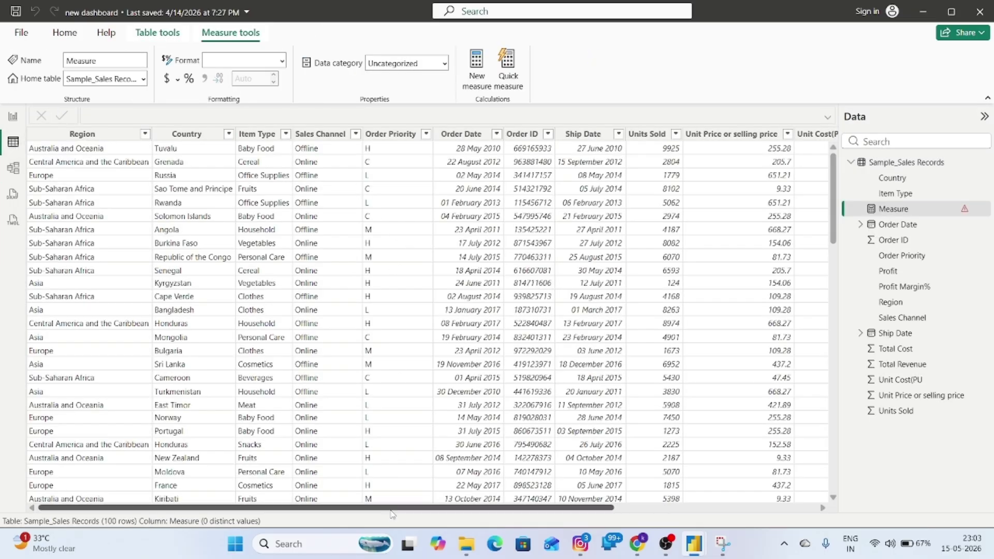
pyautogui.click(437, 500)
pyautogui.moveTo(437, 510); pyautogui.dragTo(647, 548)
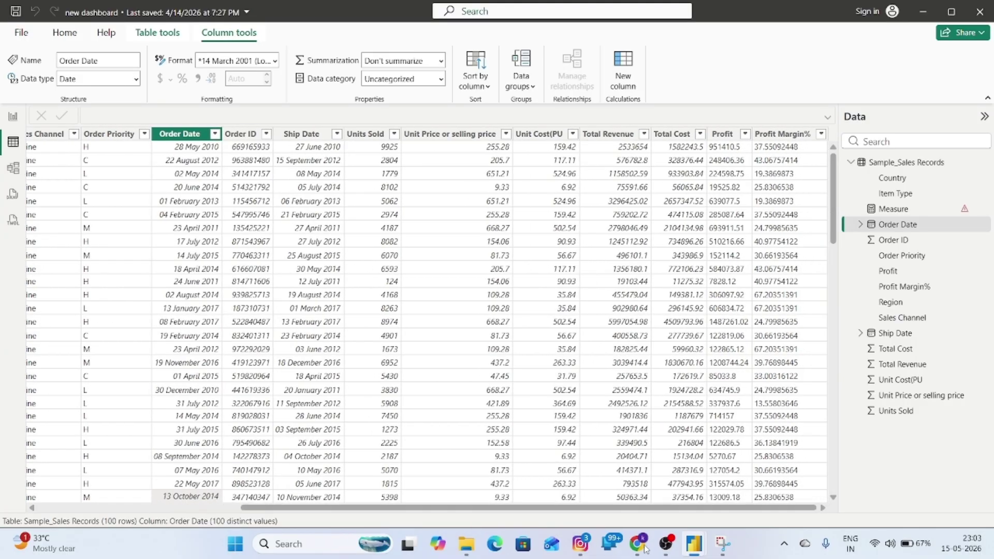
pyautogui.click(13, 116)
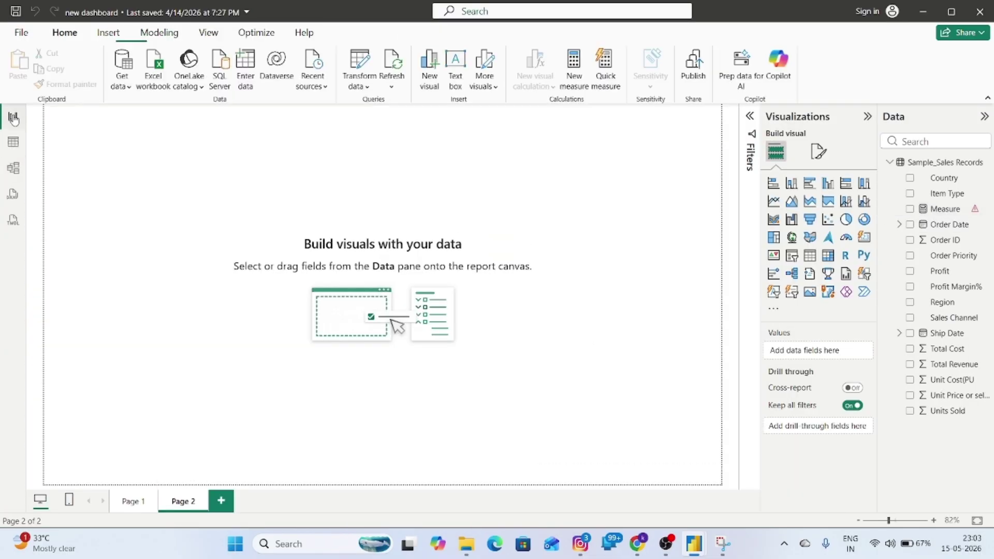
# Create another measure named Total sales with no expression, and glance at the data table.
pyautogui.click(565, 87)
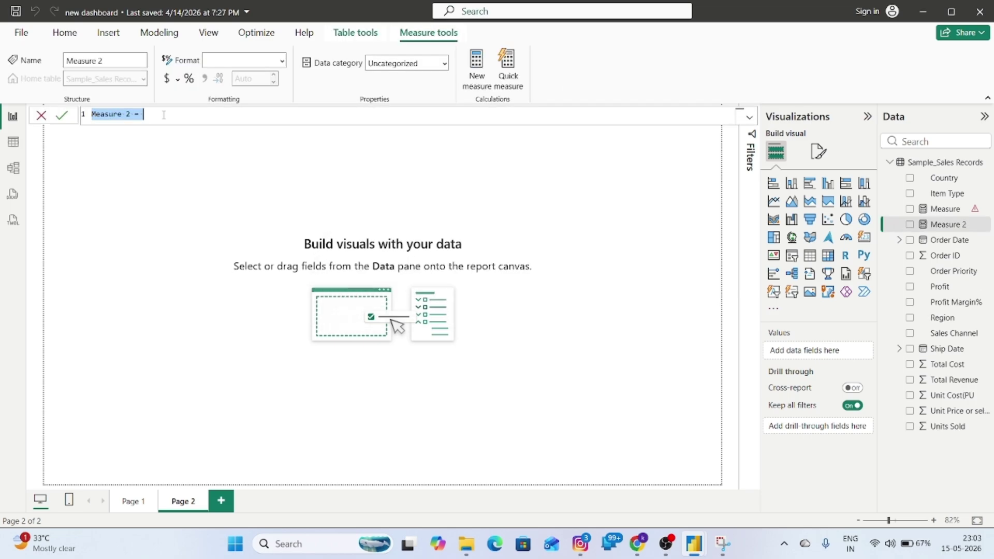
pyautogui.press('BackSpace')
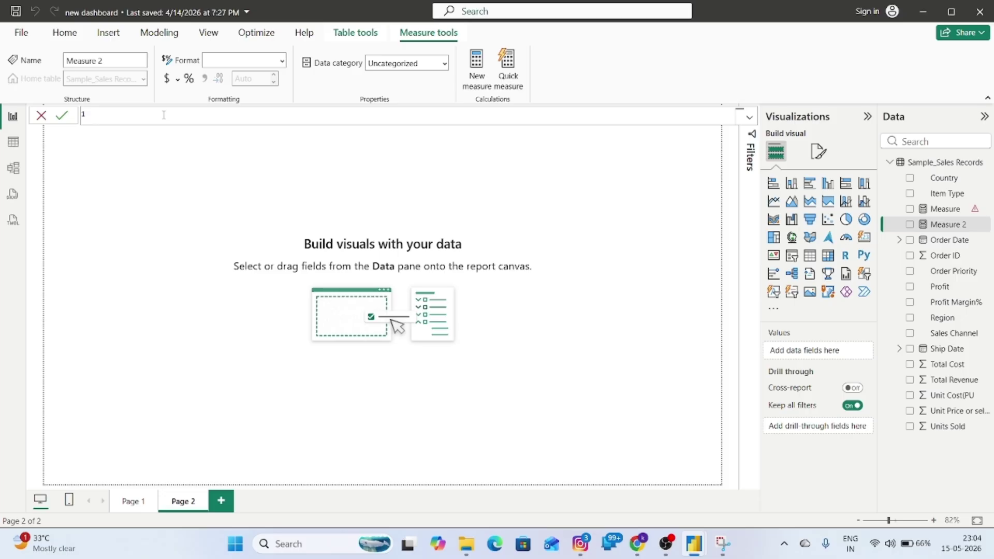
pyautogui.write('Total sales =')
pyautogui.click(62, 115)
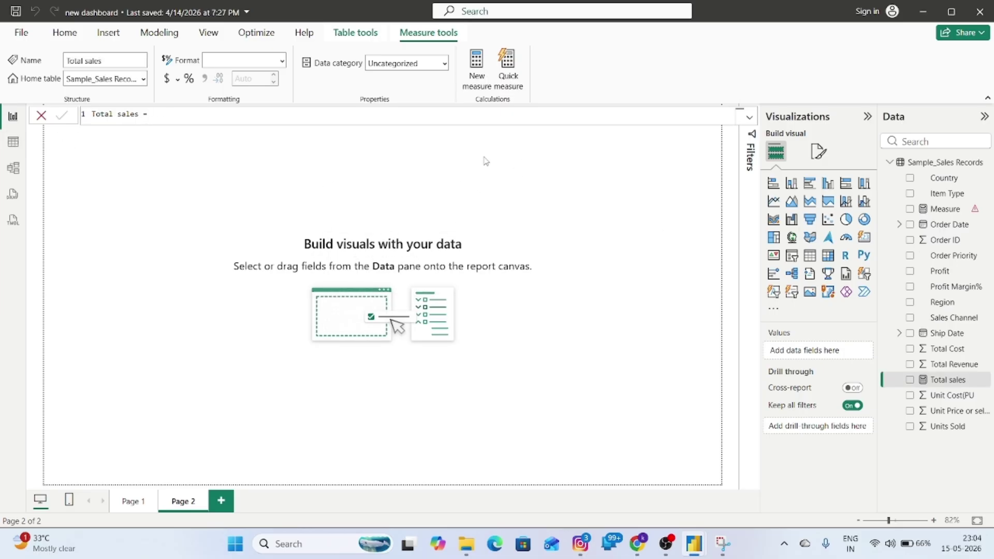
pyautogui.click(13, 142)
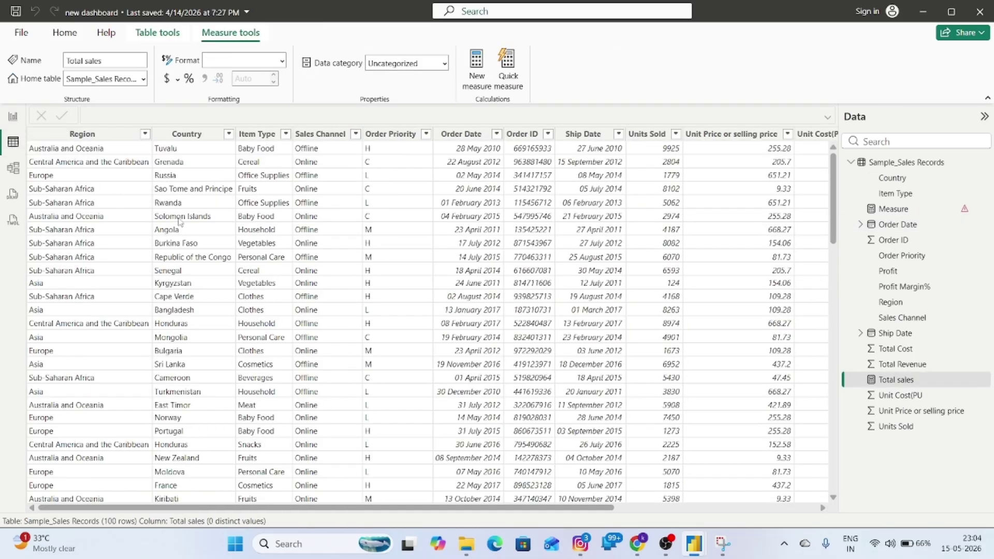
pyautogui.click(14, 116)
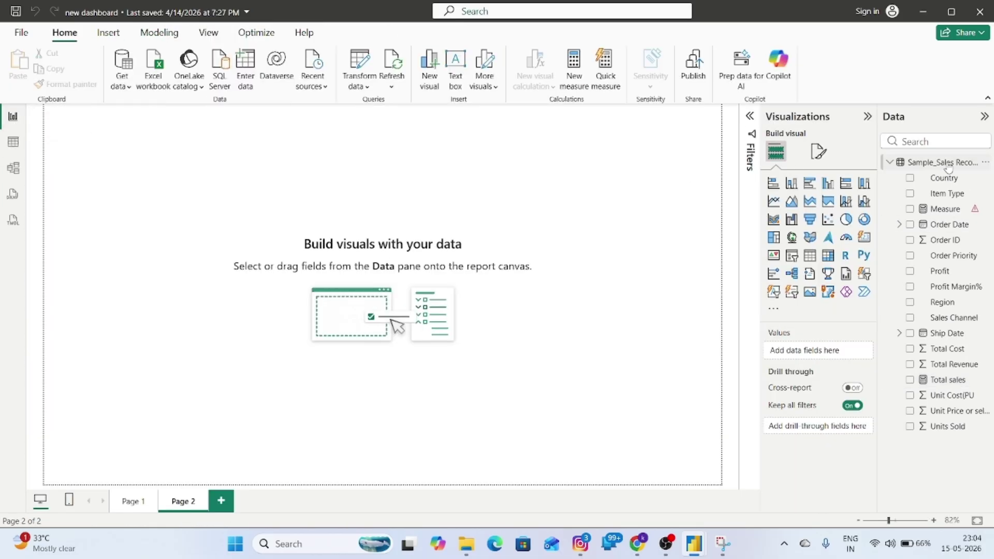
# Replace the formula of the measure named Measure with "Total sales = CALCULATE(".
pyautogui.click(945, 209)
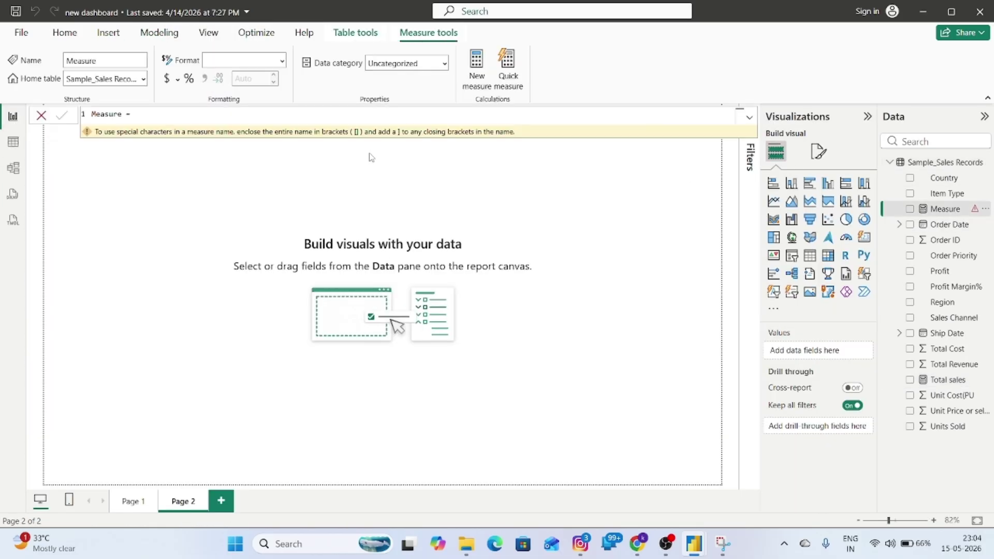
pyautogui.click(161, 116)
pyautogui.press('BackSpace')
pyautogui.press('BackSpace')
pyautogui.press('BackSpace')
pyautogui.press('BackSpace')
pyautogui.press('BackSpace')
pyautogui.press('BackSpace')
pyautogui.press('BackSpace')
pyautogui.press('BackSpace')
pyautogui.press('BackSpace')
pyautogui.press('BackSpace')
pyautogui.write('Total sales =')
pyautogui.write('cal')
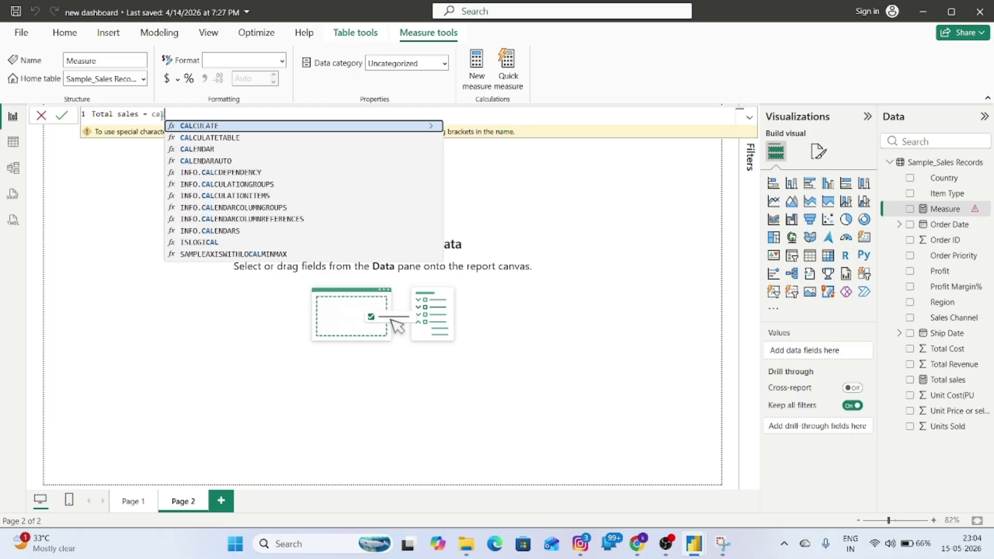
pyautogui.press('Tab')
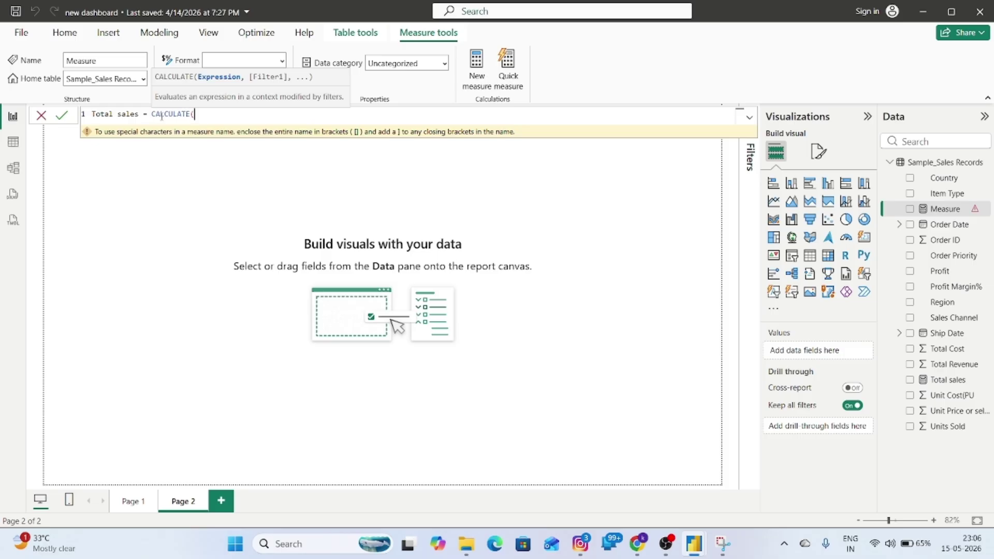
# Insert SUM('Sample_Sales Records'[Total Cost] as the expression inside CALCULATE and try to commit the formula.
pyautogui.write('sum')
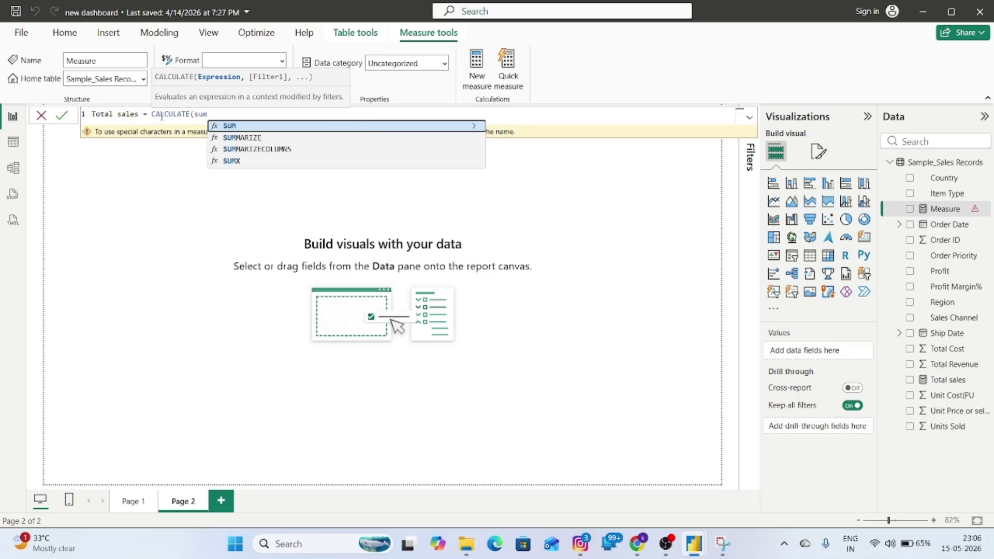
pyautogui.press('Tab')
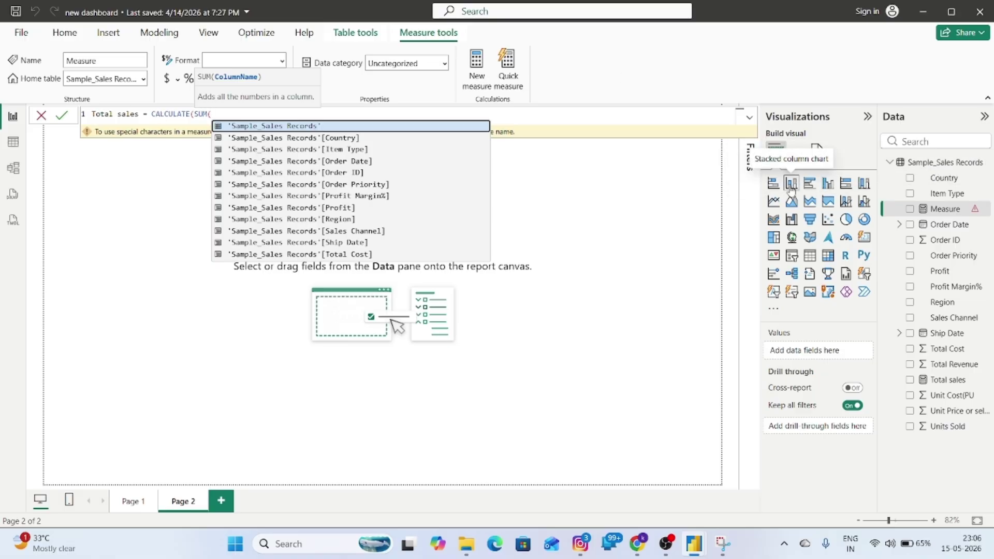
pyautogui.press('Down')
pyautogui.press('Down')
pyautogui.press('Down')
pyautogui.press('Down')
pyautogui.press('Down')
pyautogui.press('Down')
pyautogui.press('Down')
pyautogui.press('Down')
pyautogui.press('Down')
pyautogui.press('Down')
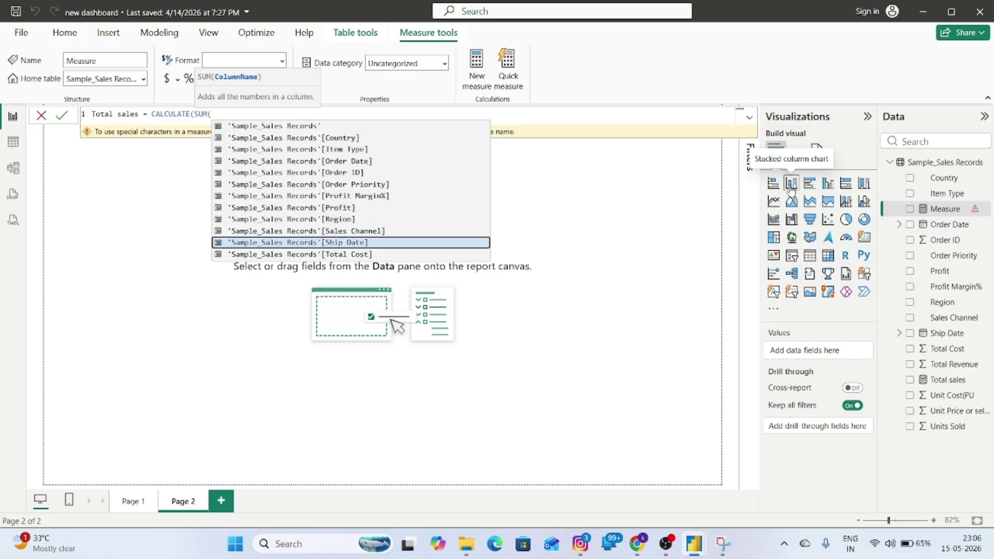
pyautogui.press('Up')
pyautogui.press('Up')
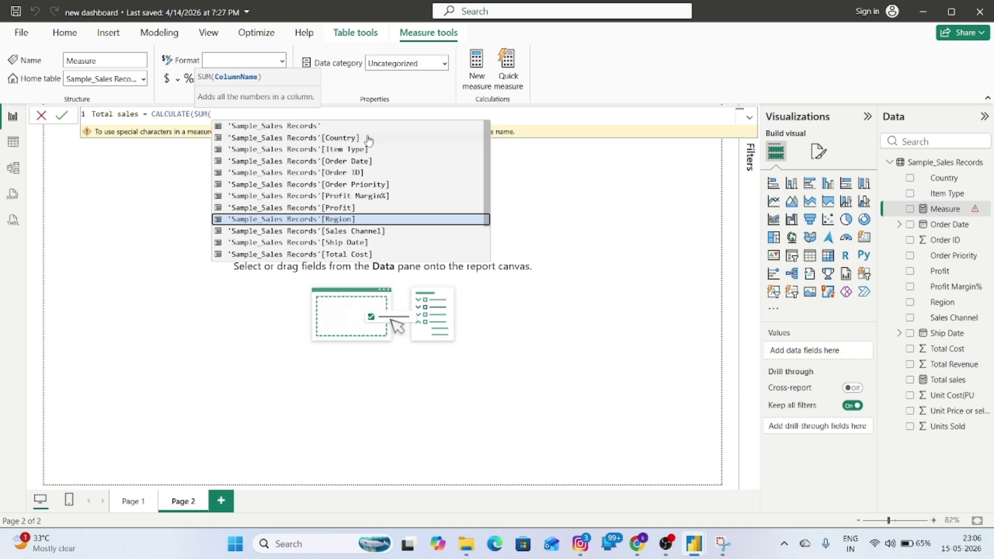
pyautogui.write('to')
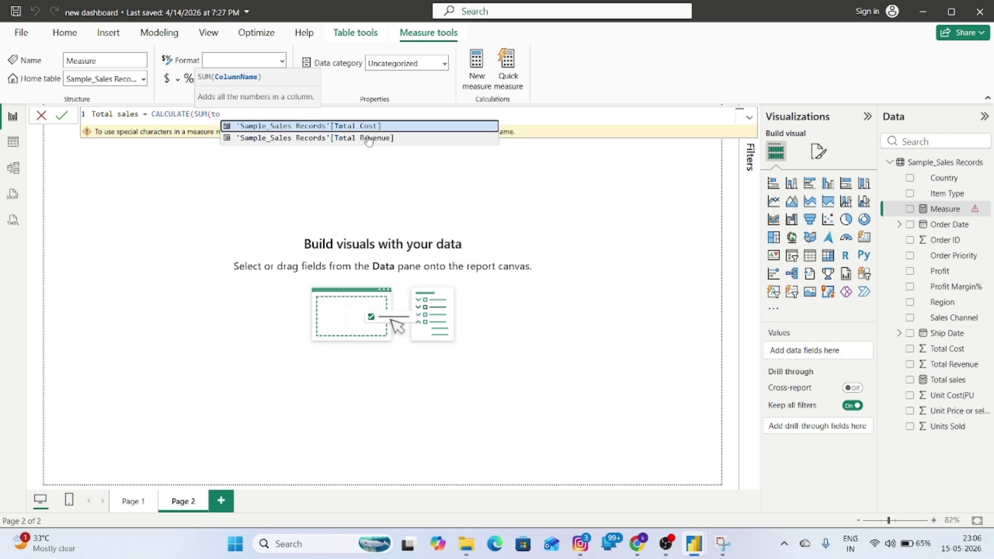
pyautogui.press('Tab')
pyautogui.click(61, 116)
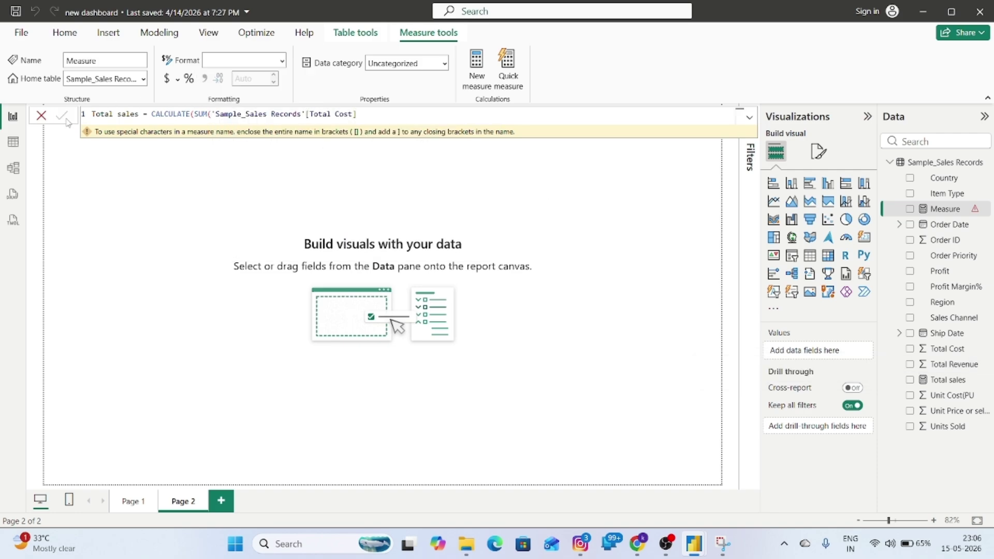
# Rename the measure in its formula to 1Total sales and commit it with both closing parentheses.
pyautogui.click(697, 286)
pyautogui.click(113, 114)
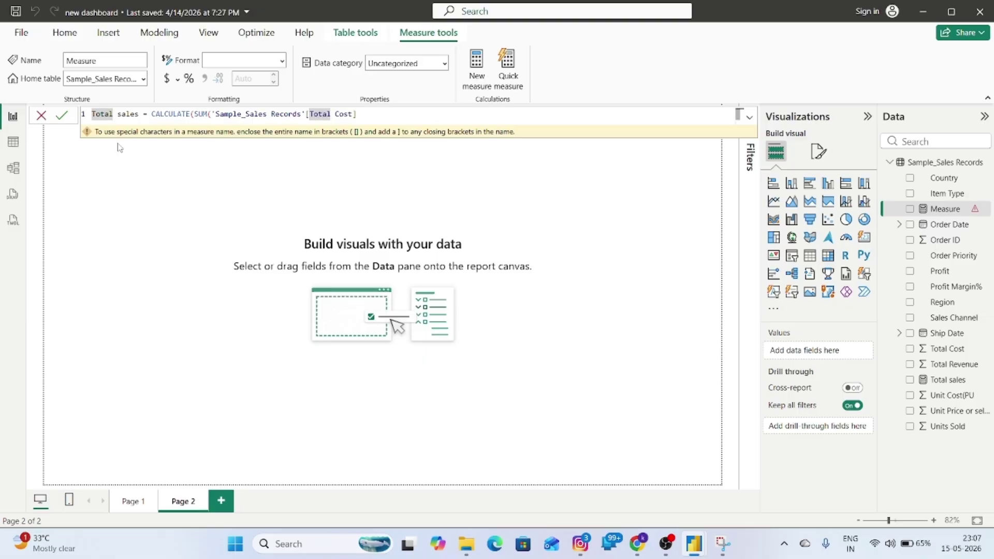
pyautogui.press('Left')
pyautogui.press('Left')
pyautogui.press('Left')
pyautogui.press('Left')
pyautogui.press('Left')
pyautogui.write('1')
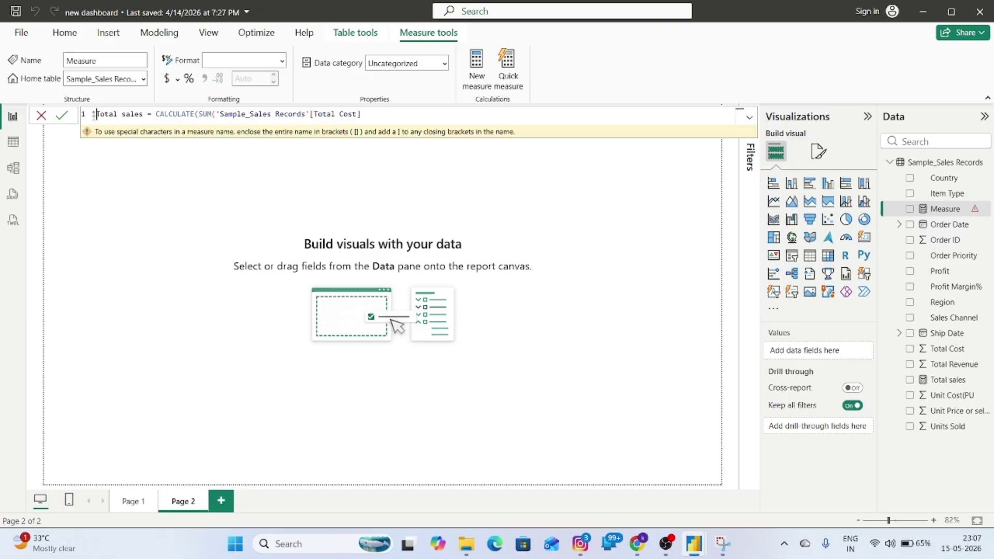
pyautogui.click(62, 117)
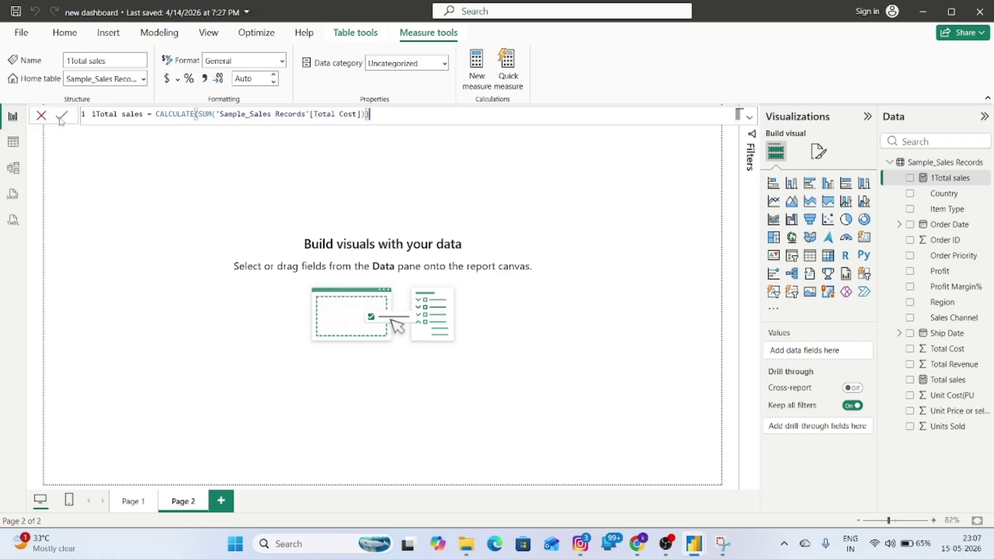
# Add a table visual in the middle of Page 2, widen it, and add the Region field as its column.
pyautogui.click(809, 256)
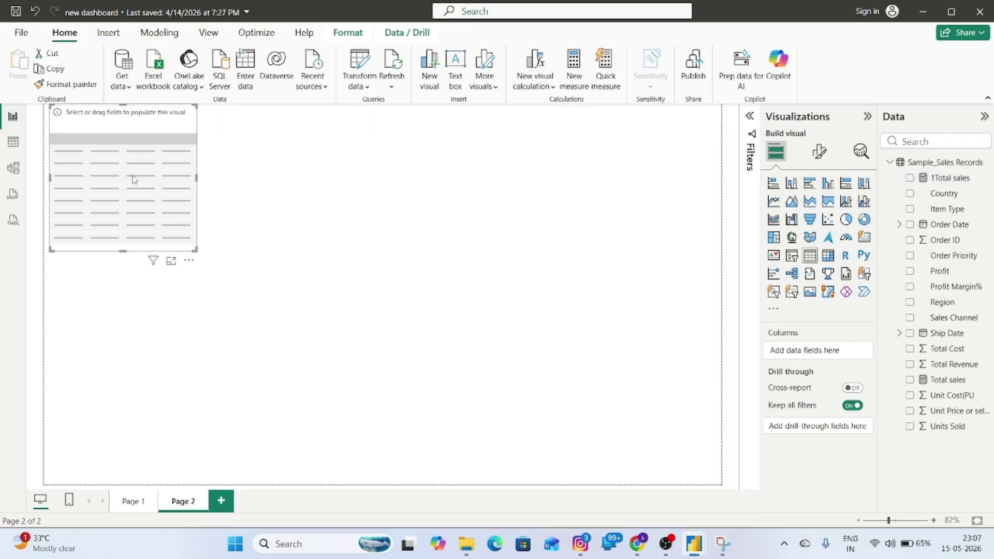
pyautogui.moveTo(369, 288); pyautogui.dragTo(475, 287)
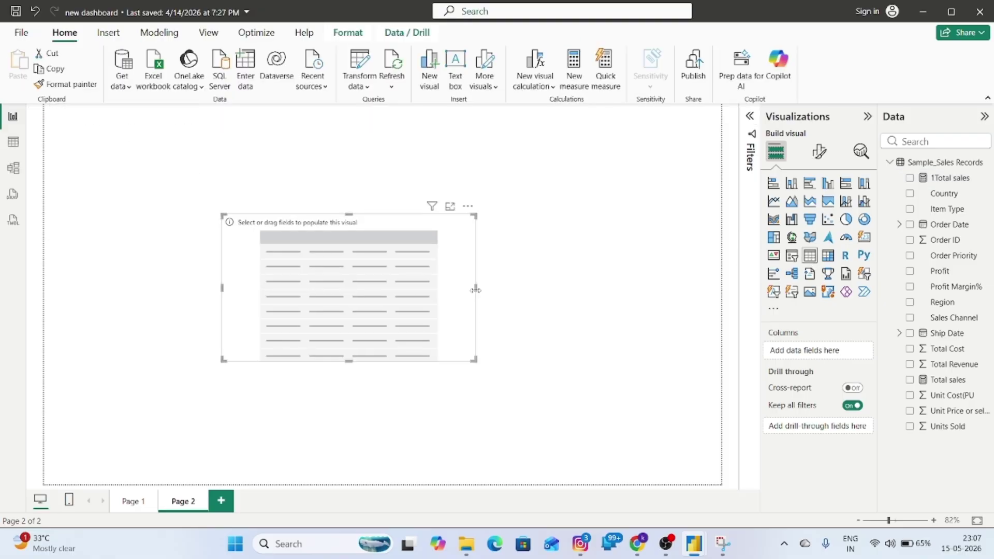
pyautogui.click(920, 145)
pyautogui.write('reg')
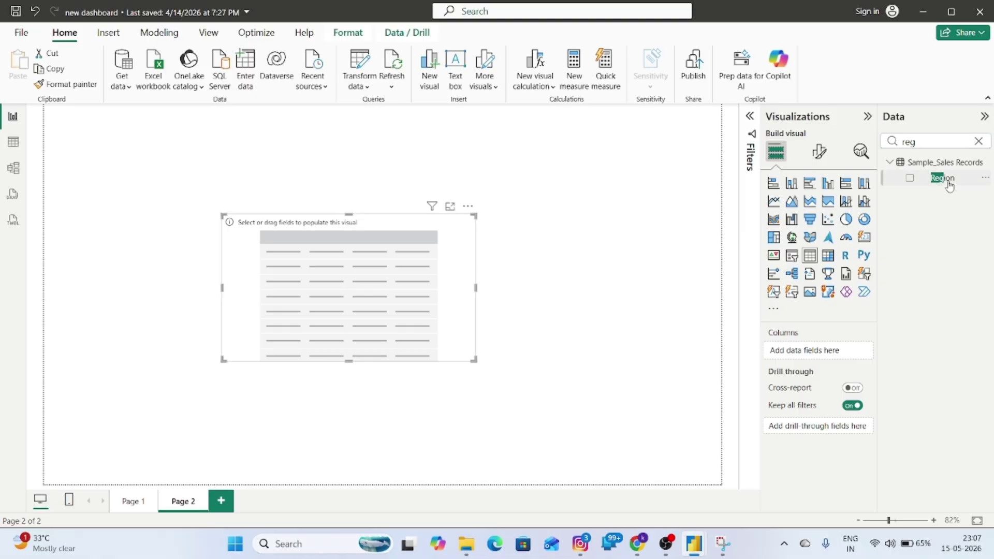
pyautogui.click(949, 184)
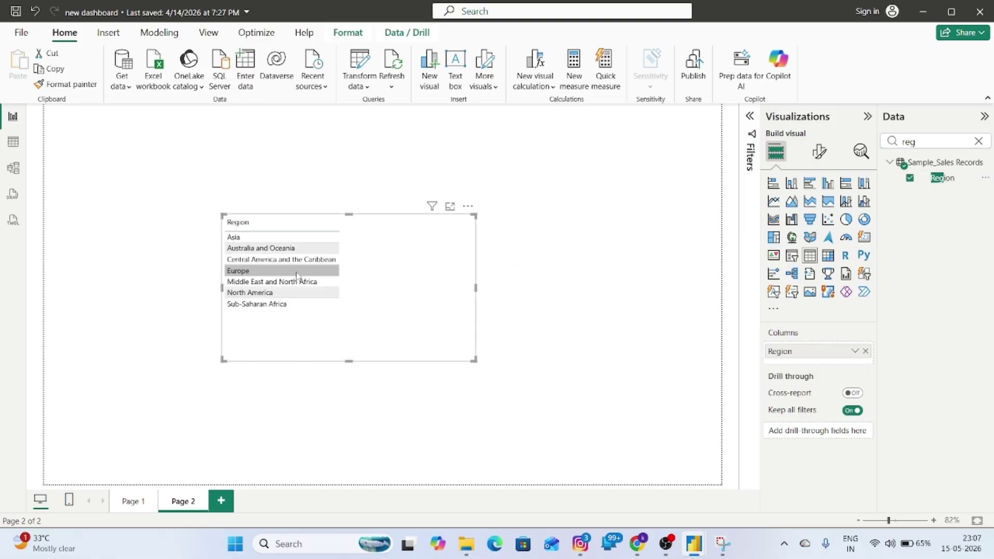
# Find the 1Total sales measure in the field list, add it to the Region table visual, and clear the field search.
pyautogui.click(918, 142)
pyautogui.press('BackSpace')
pyautogui.press('BackSpace')
pyautogui.press('BackSpace')
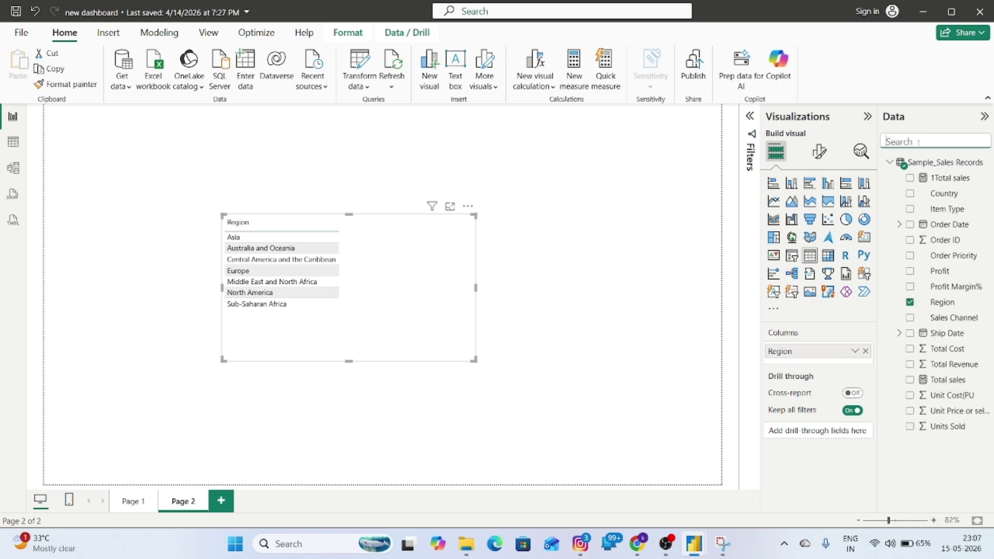
pyautogui.write('toal')
pyautogui.press('BackSpace')
pyautogui.press('BackSpace')
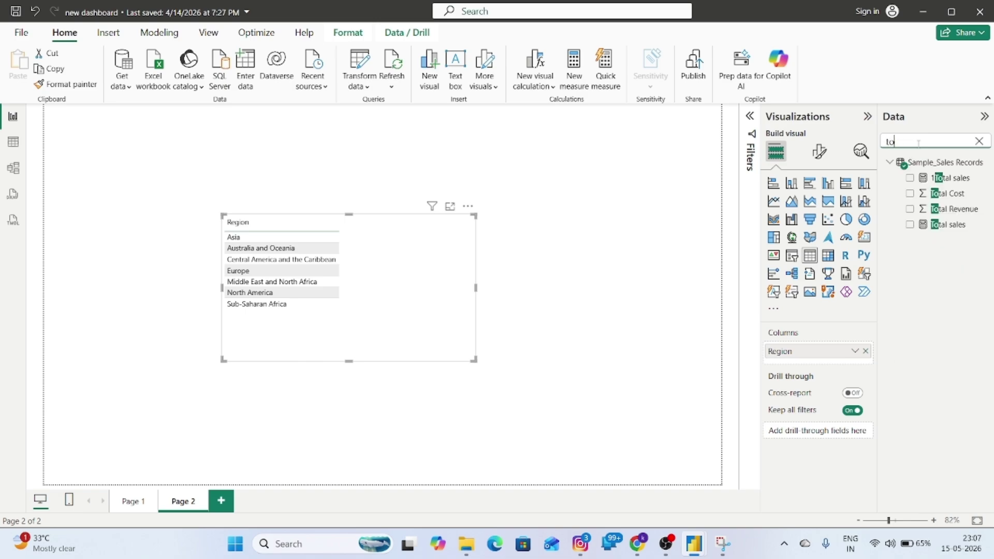
pyautogui.moveTo(943, 178); pyautogui.dragTo(394, 273)
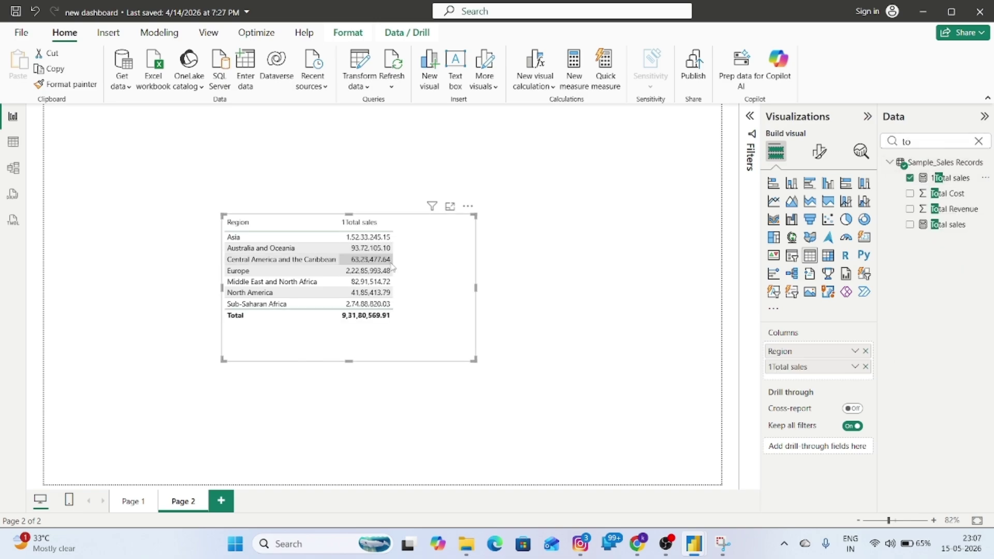
pyautogui.click(665, 254)
pyautogui.click(979, 142)
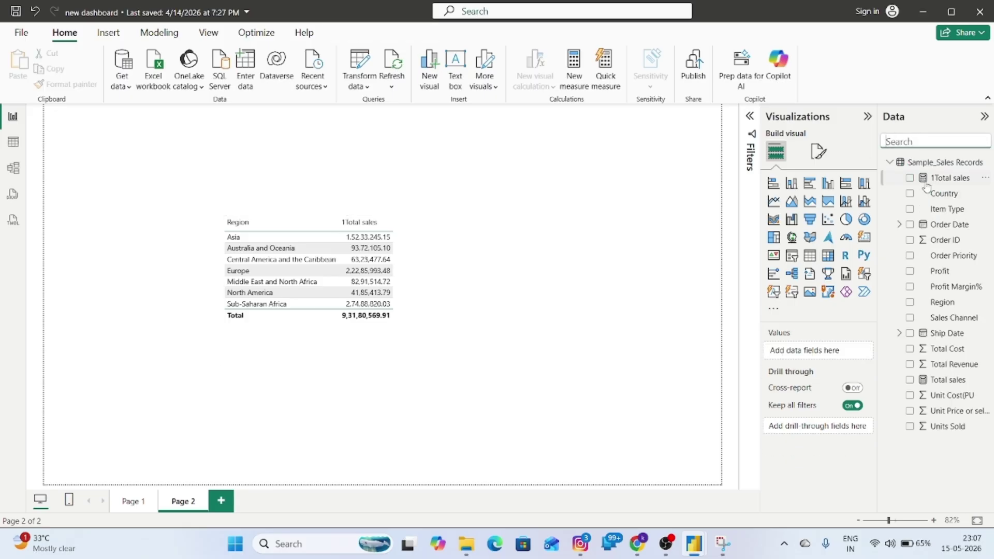
# Format the 1Total sales measure as dollar currency with automatic decimal places.
pyautogui.click(938, 178)
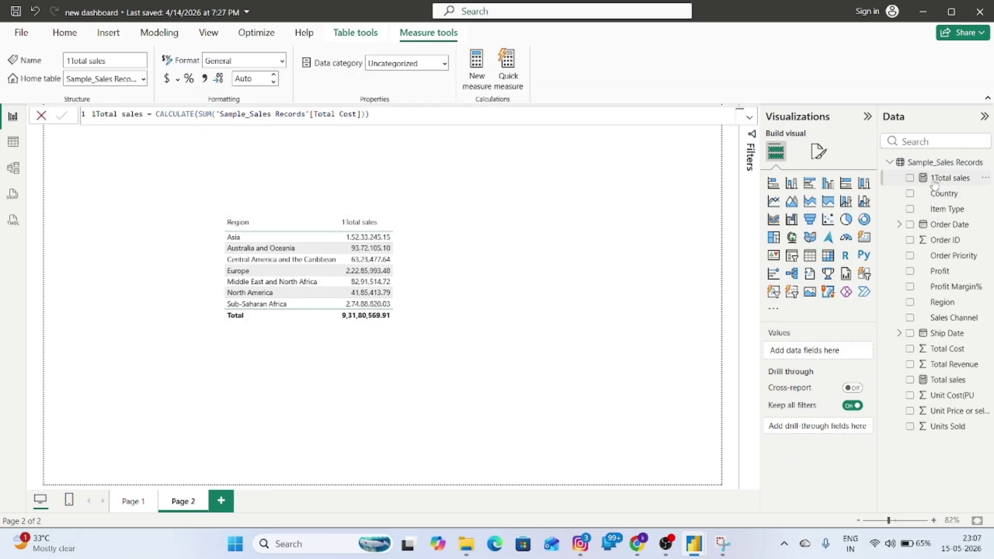
pyautogui.click(274, 80)
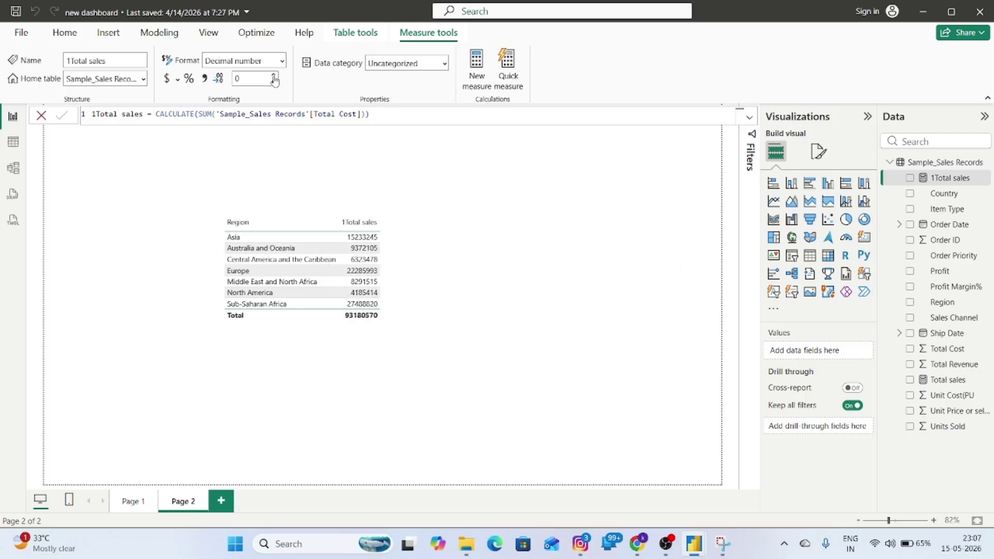
pyautogui.click(167, 79)
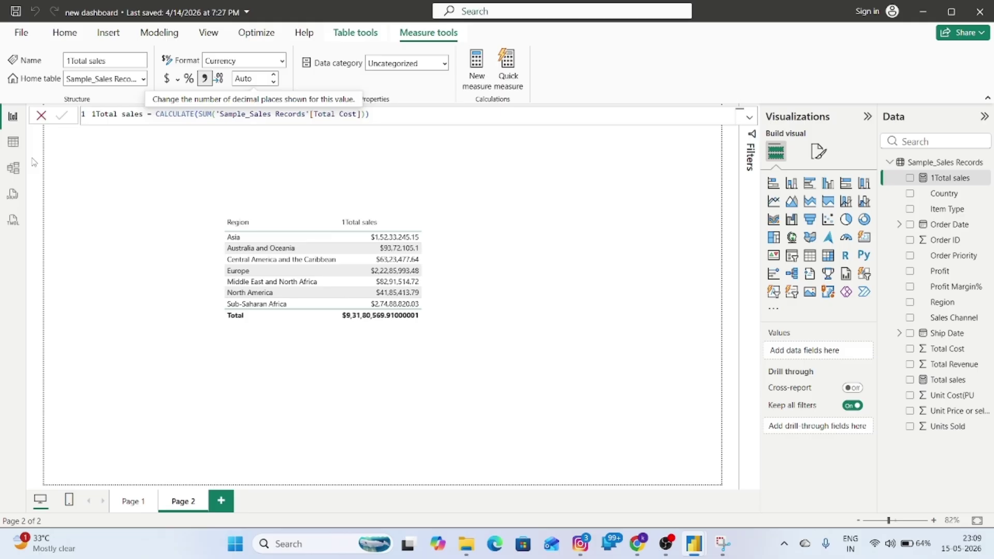
# Examine the remaining columns of Sample_Sales Records in Table view and compare them with the regional table in the report.
pyautogui.click(13, 142)
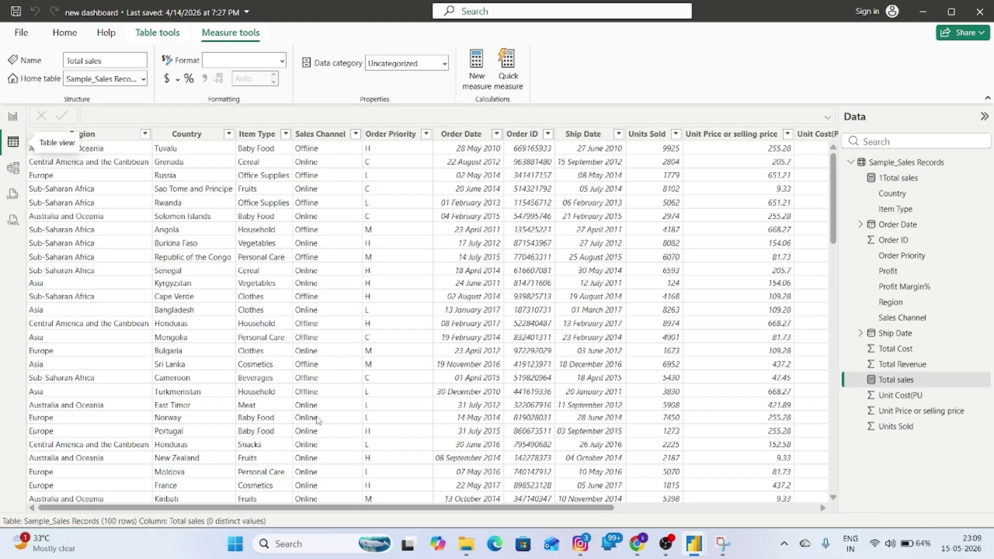
pyautogui.moveTo(364, 508); pyautogui.dragTo(569, 508)
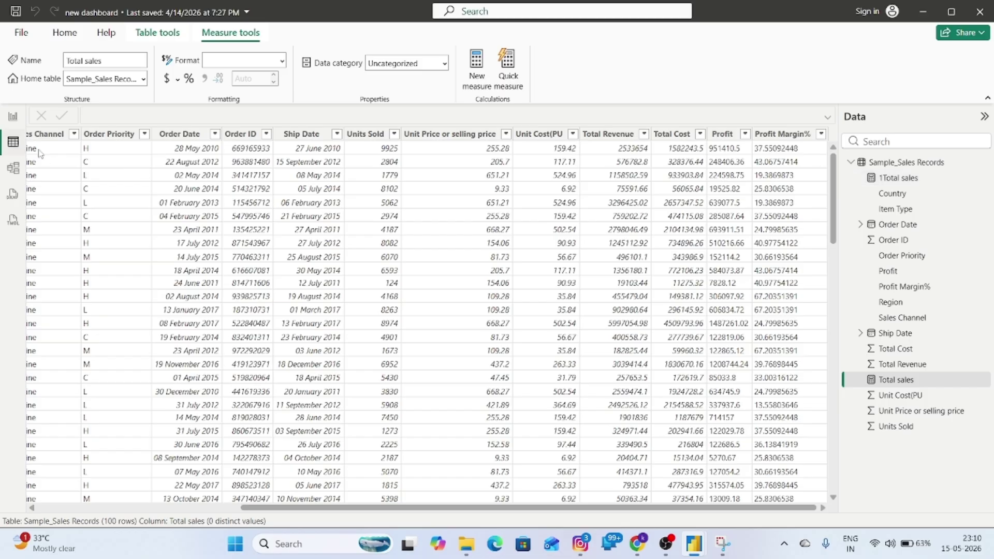
pyautogui.click(13, 116)
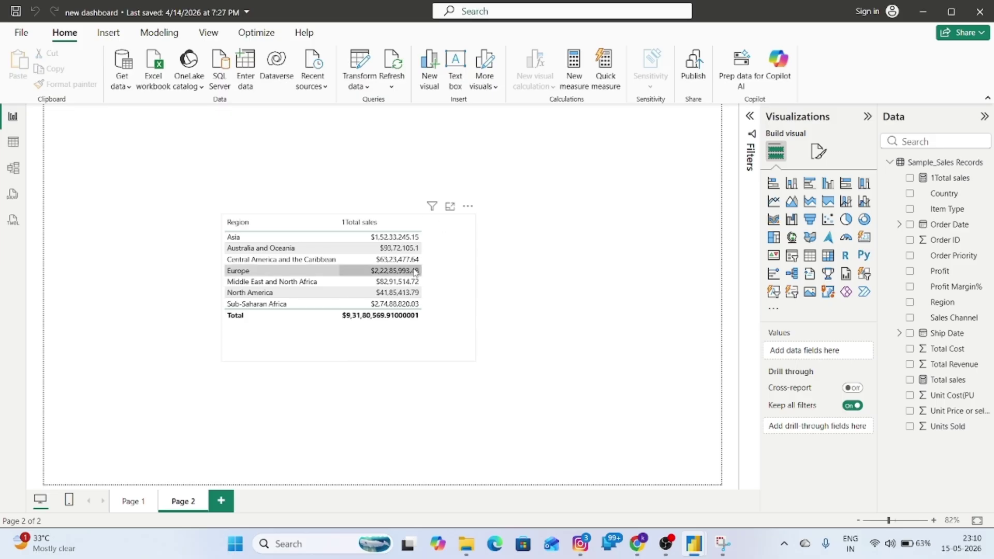
# Create a new calculated column in Sample_Sales Records from Table view and begin its formula with "Total sales 2 =".
pyautogui.click(14, 145)
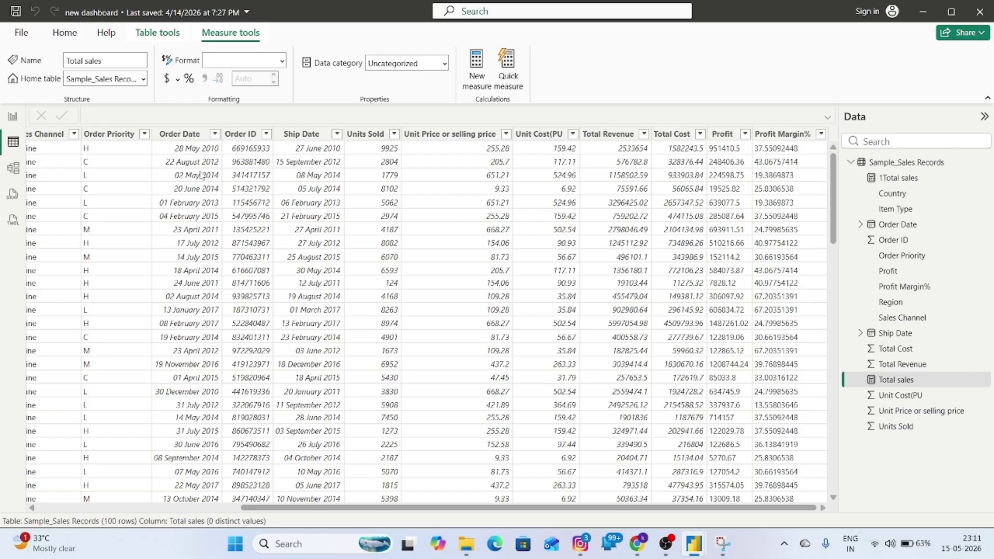
pyautogui.click(64, 32)
pyautogui.click(518, 83)
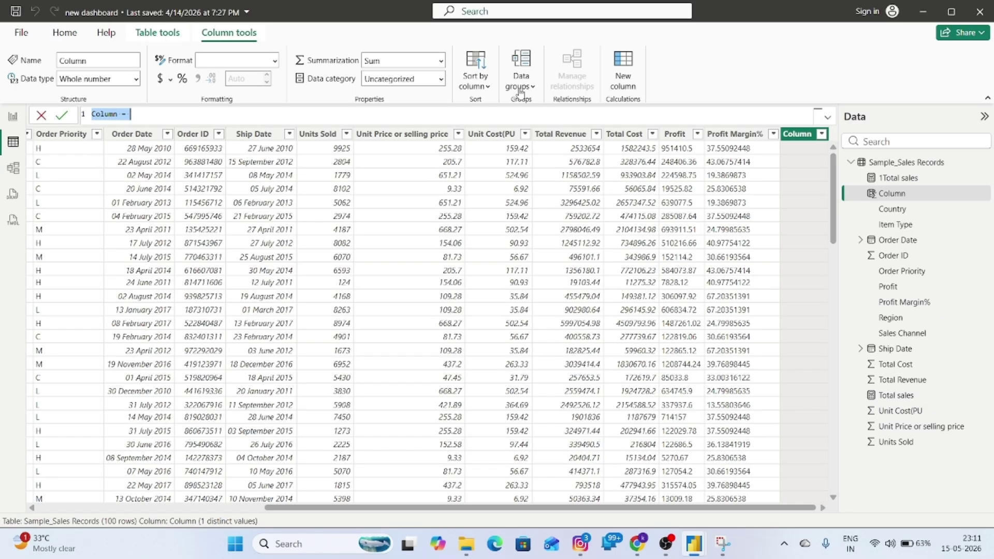
pyautogui.press('BackSpace')
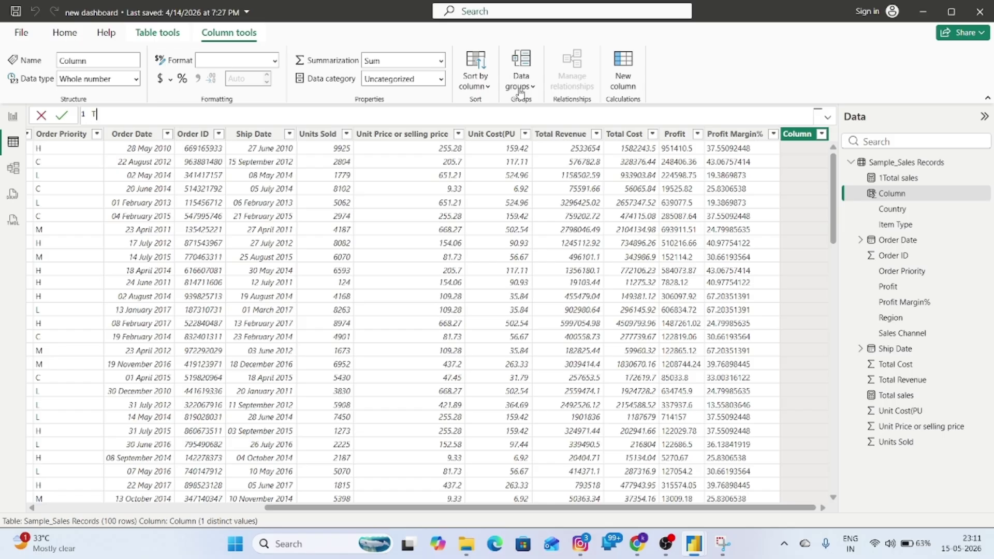
pyautogui.write('Total sales 2 =')
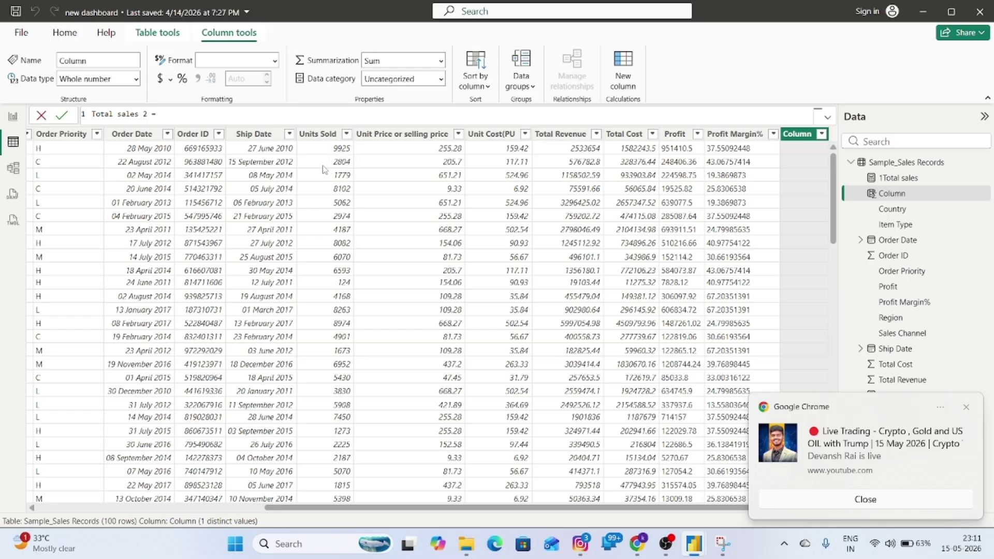
# Insert 'Sample_Sales Records'[Unit Price or selling price] as the first operand of the Total sales 2 formula.
pyautogui.write('uni')
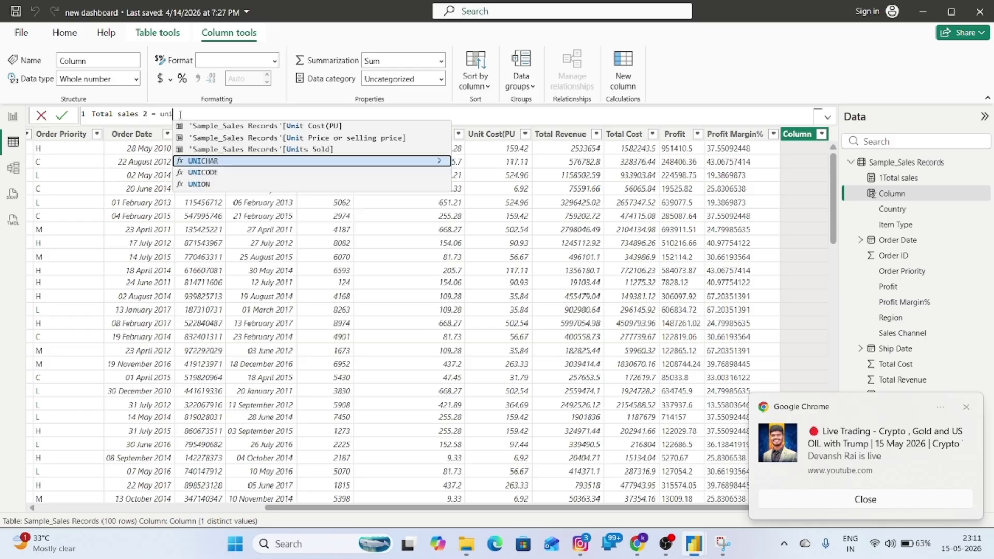
pyautogui.press('Up')
pyautogui.press('Up')
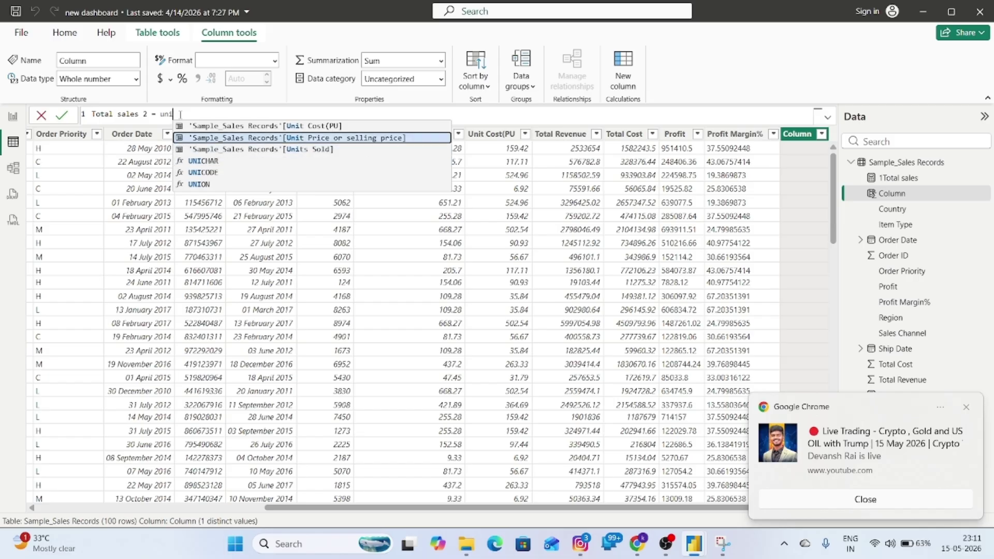
pyautogui.press('Up')
pyautogui.press('Down')
pyautogui.press('Tab')
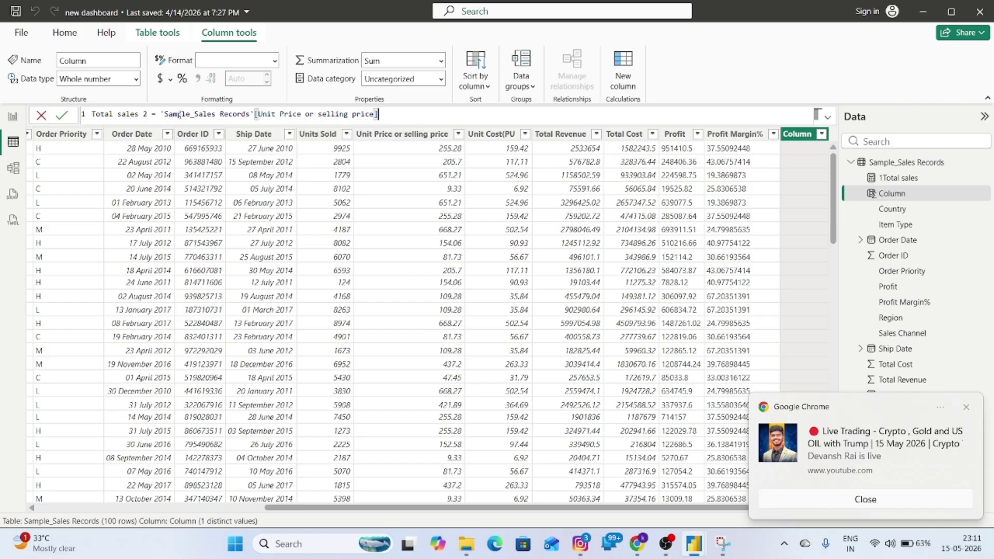
# Multiply the unit price by 'Sample_Sales Records'[Units Sold] in the Total sales 2 formula and commit the column.
pyautogui.write('*')
pyautogui.write('un')
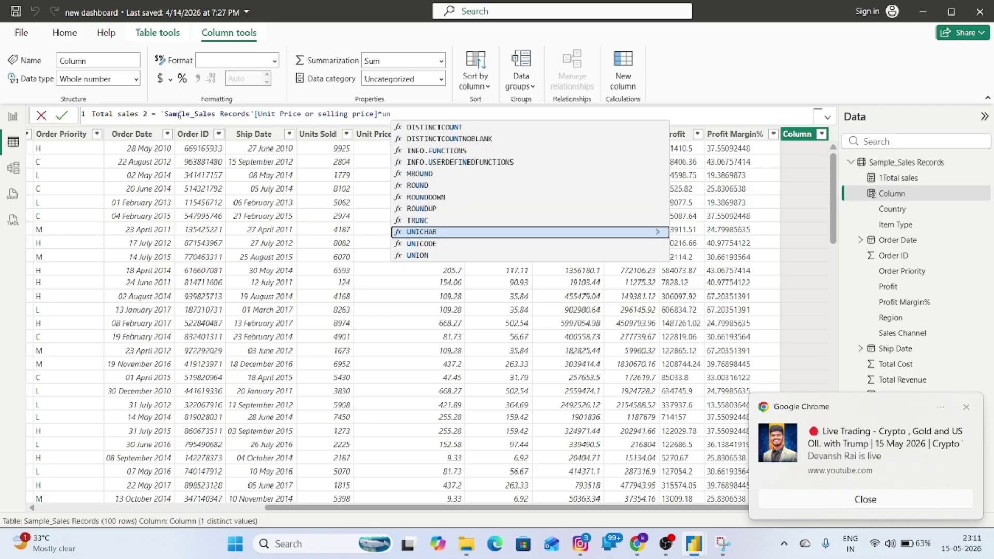
pyautogui.write('it')
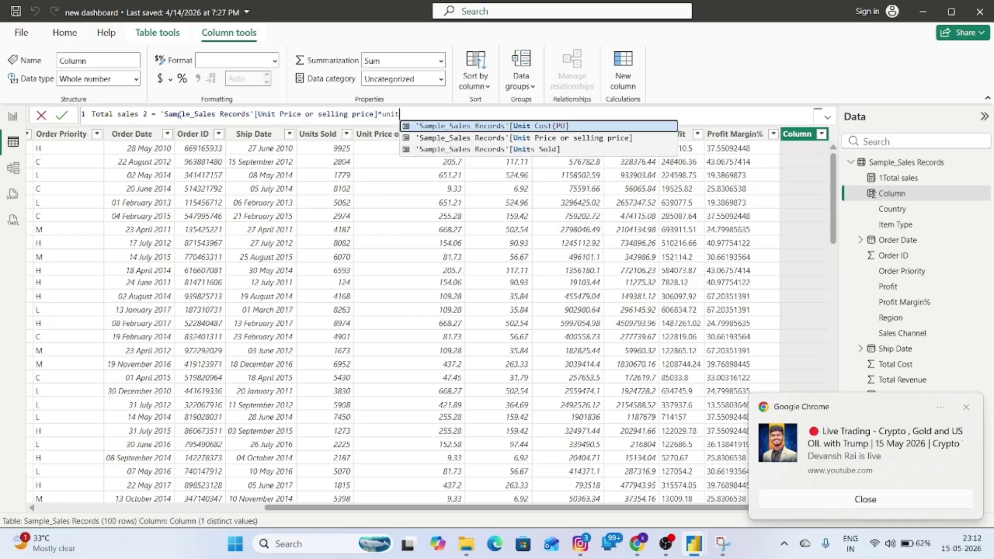
pyautogui.press('Down')
pyautogui.press('Down')
pyautogui.press('Tab')
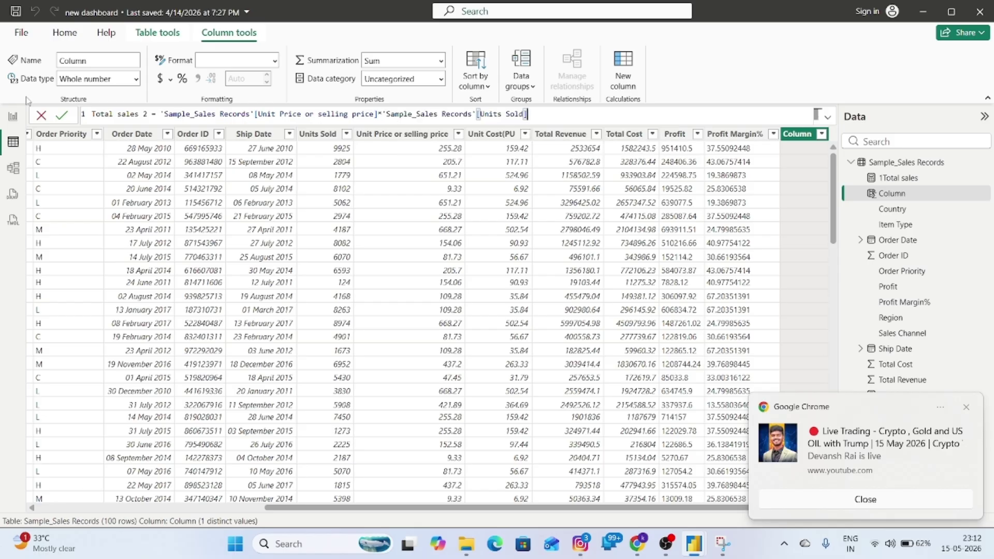
pyautogui.click(61, 115)
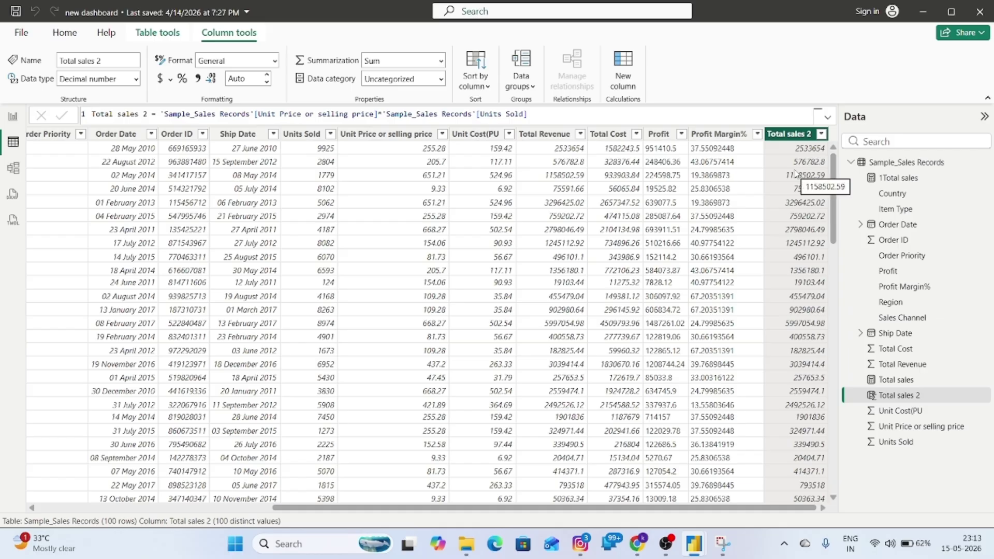
# Examine the fields of the Sample_Sales Records table in Model view and compare the Report, Table and Model views.
pyautogui.click(13, 168)
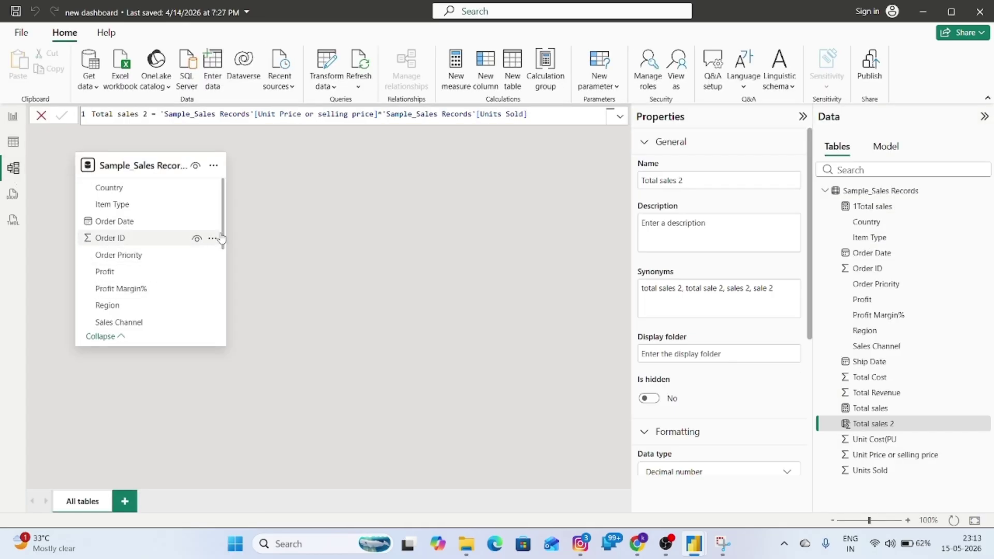
pyautogui.scroll(-1, 223, 272)
pyautogui.scroll(-2, 222, 273)
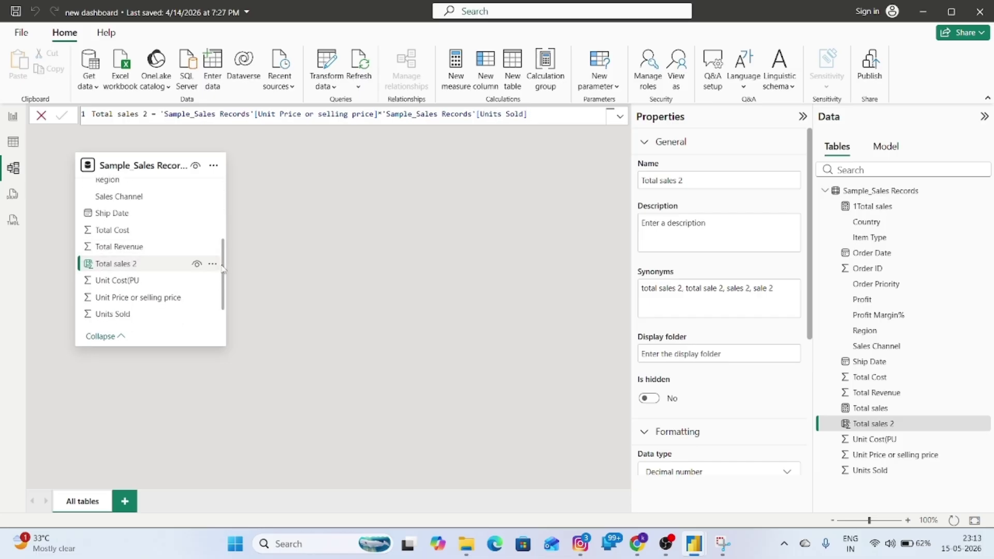
pyautogui.scroll(-1, 224, 274)
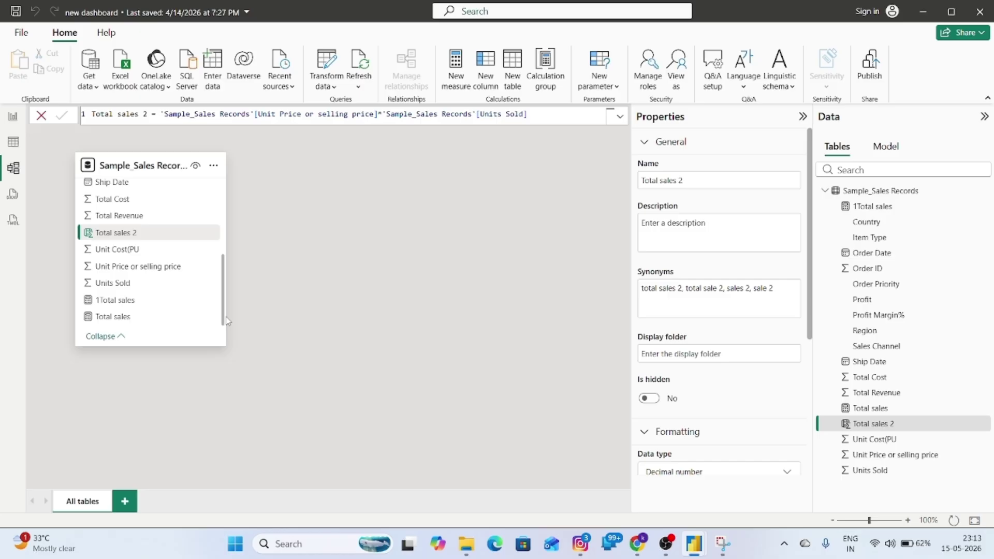
pyautogui.scroll(4, 226, 321)
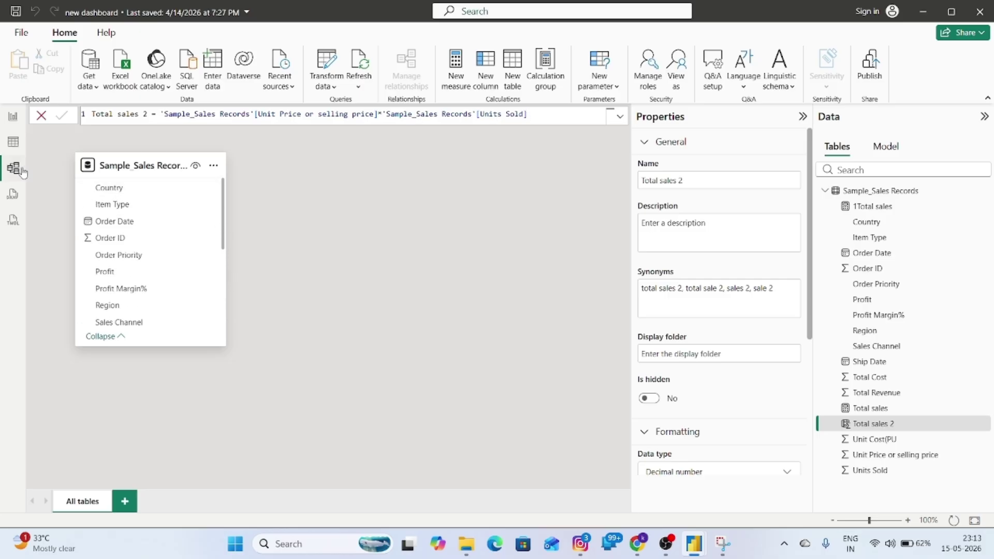
pyautogui.click(13, 116)
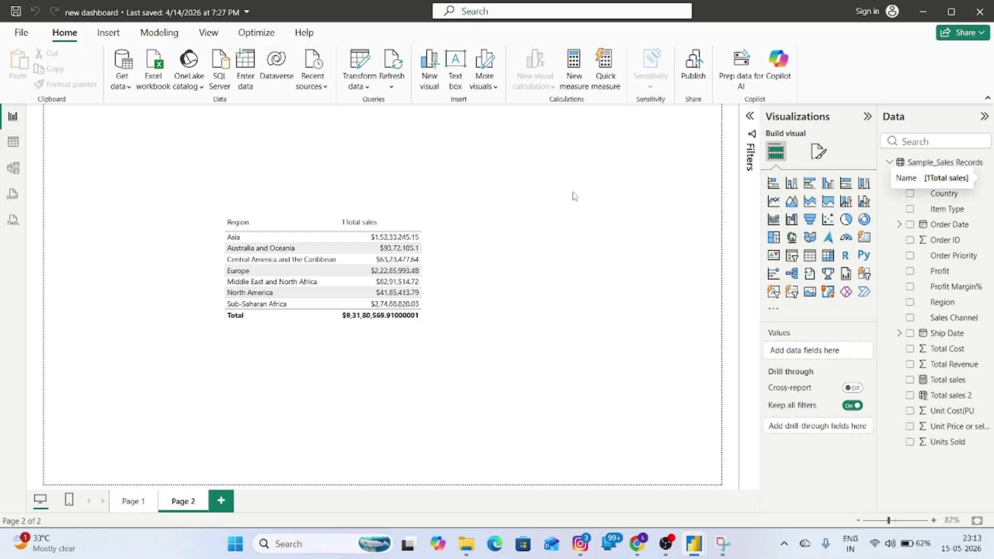
pyautogui.click(13, 142)
pyautogui.click(13, 167)
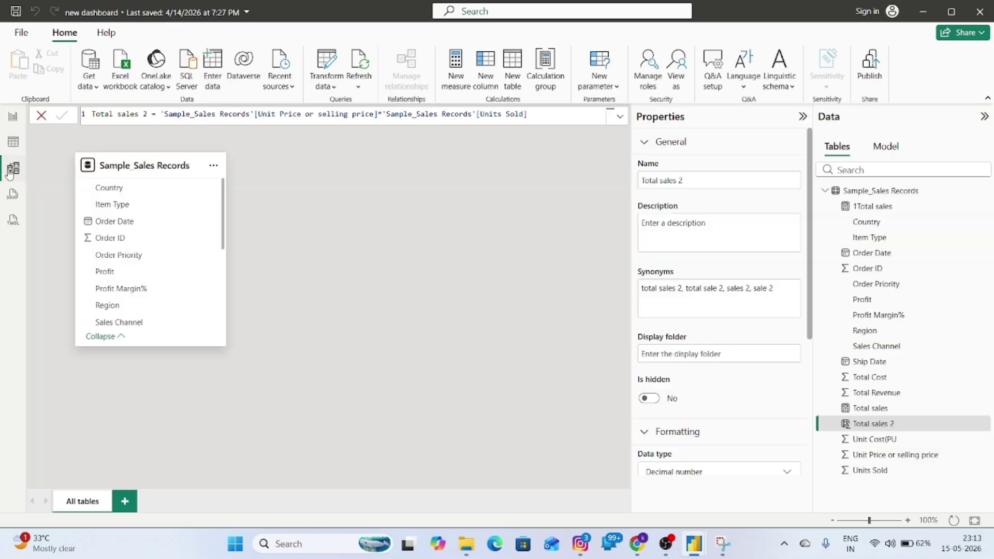
# Return to the report page and reduce the height and width of the regional table visual.
pyautogui.click(13, 116)
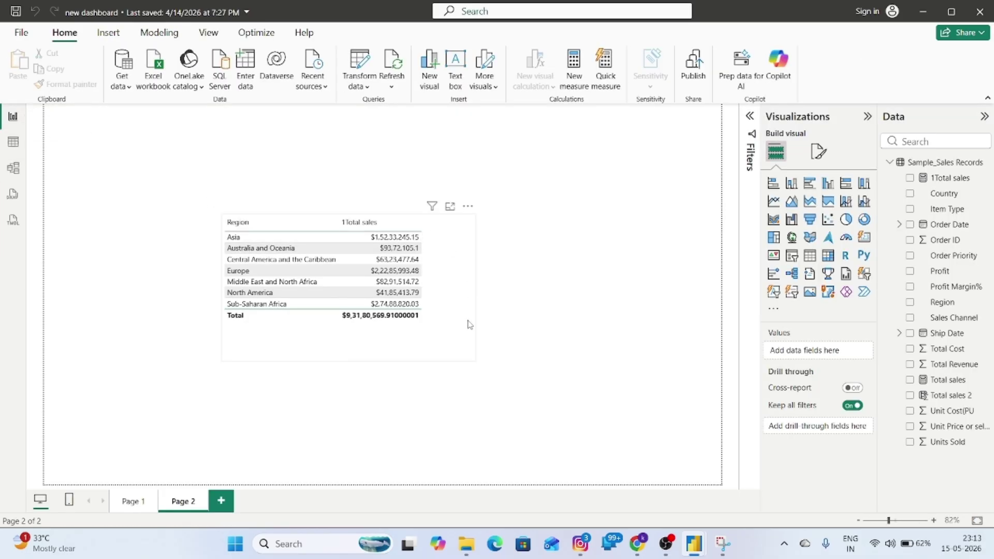
pyautogui.click(468, 358)
pyautogui.moveTo(469, 359); pyautogui.dragTo(467, 327)
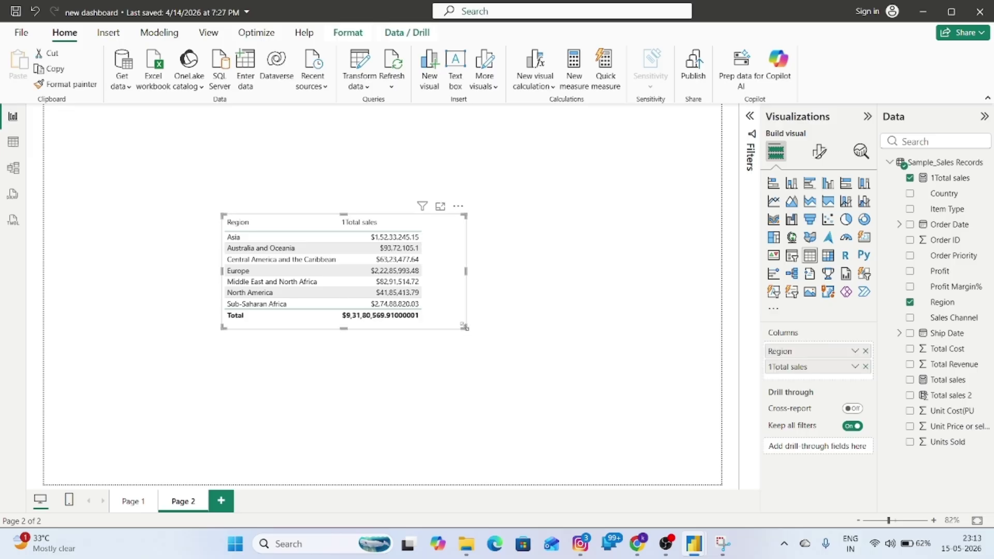
# Rename the 1Total sales measure to Total sales1 in its formula and commit the change.
pyautogui.click(950, 177)
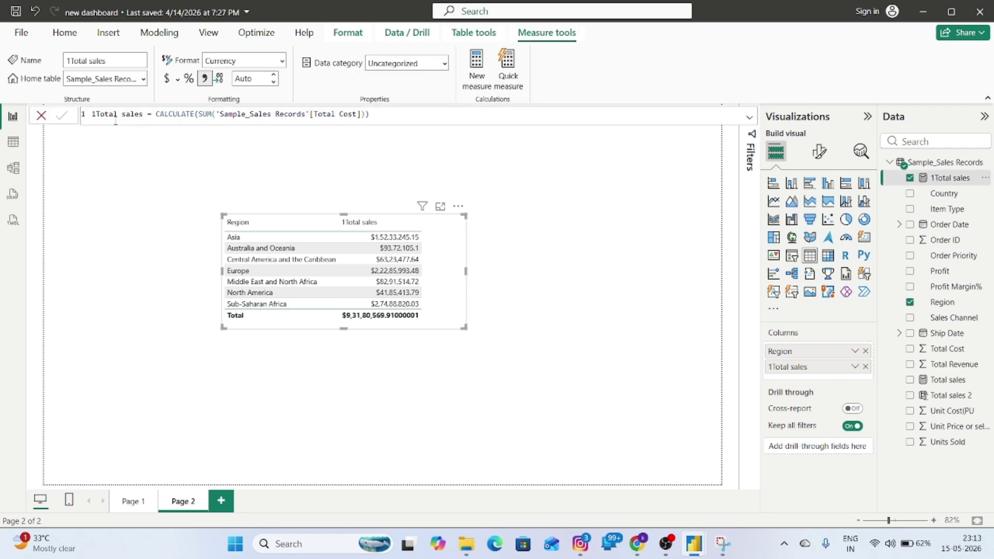
pyautogui.doubleClick(98, 114)
pyautogui.press('BackSpace')
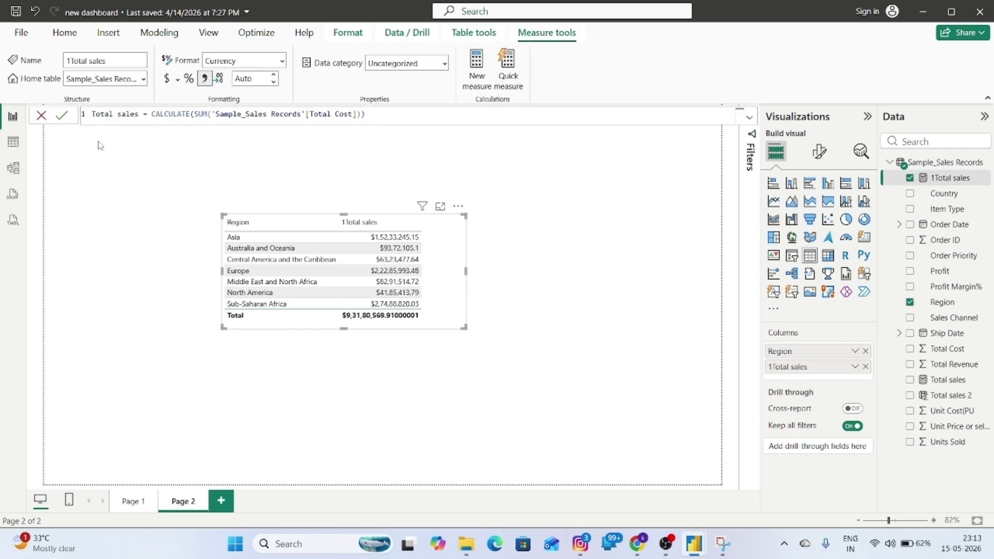
pyautogui.click(142, 115)
pyautogui.write('1')
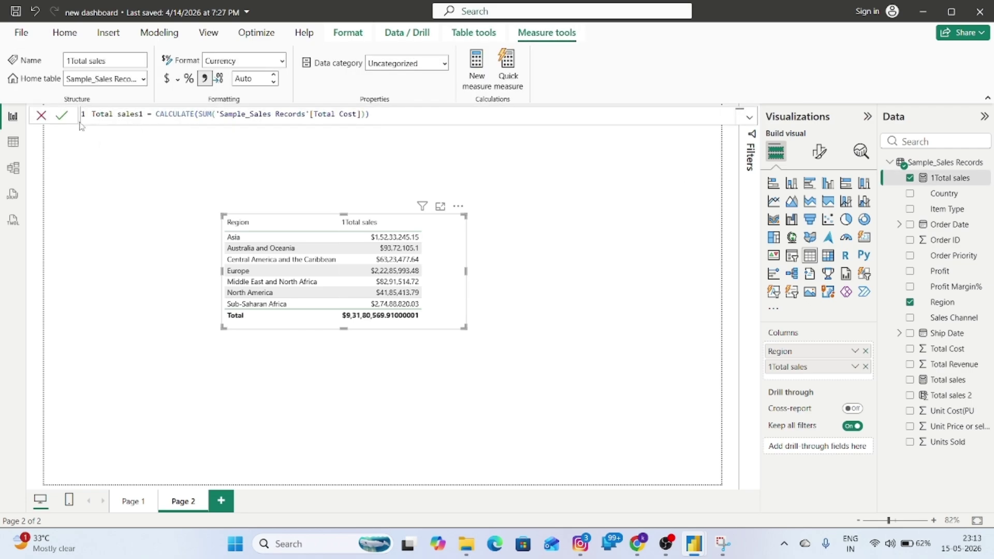
pyautogui.click(62, 115)
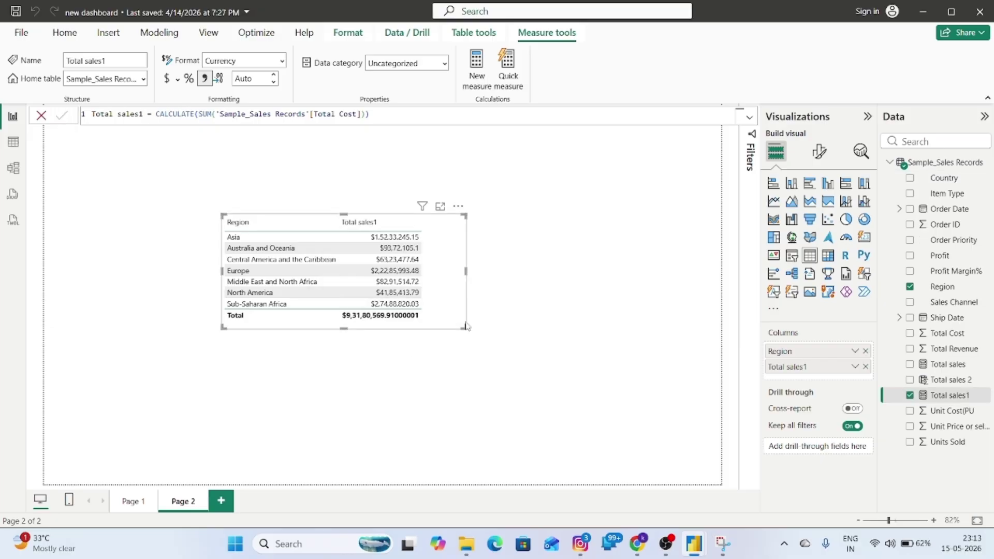
# Resize the regional table visual from its corner, widening it first and then making it narrower and shorter.
pyautogui.moveTo(465, 327); pyautogui.dragTo(493, 328)
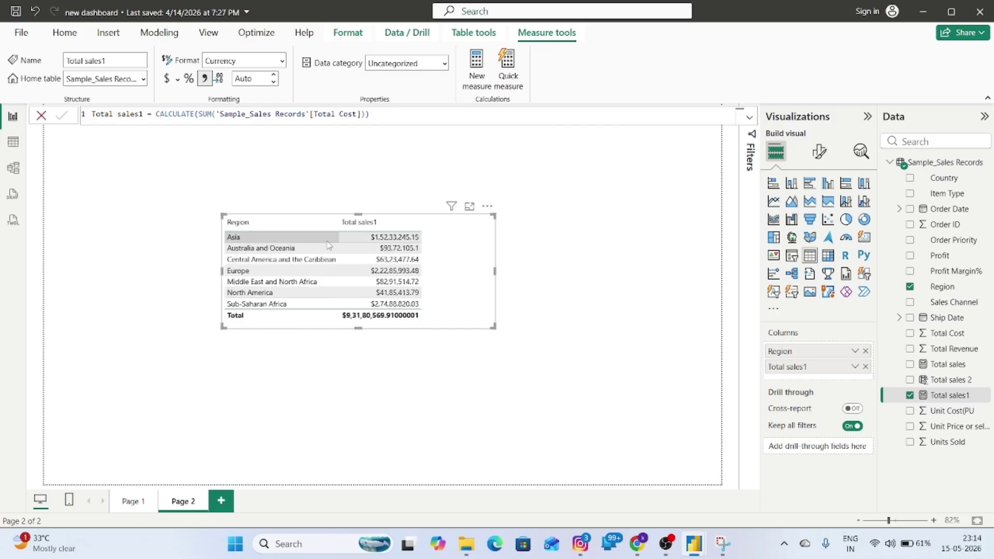
pyautogui.moveTo(496, 329); pyautogui.dragTo(466, 311)
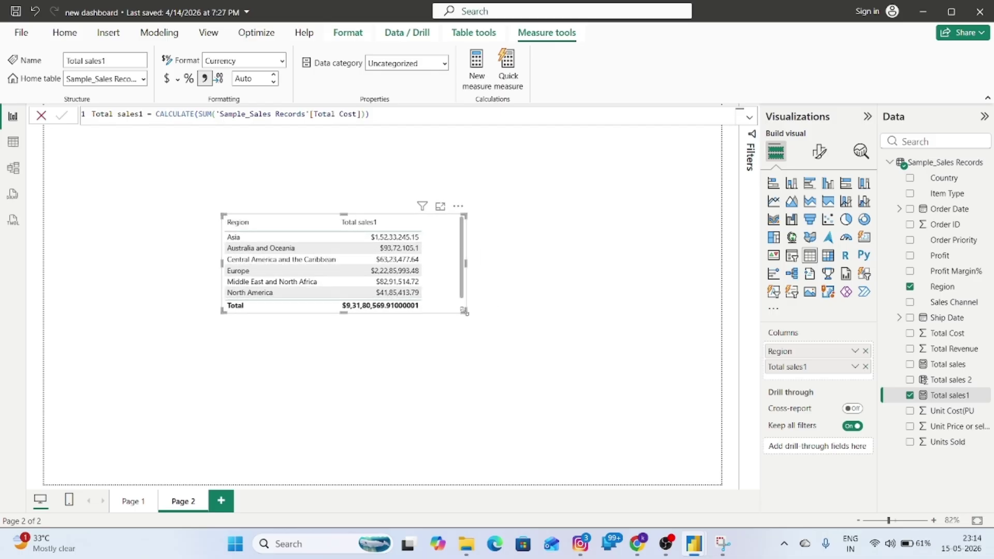
# Move the regional table visual toward the upper-left part of the report page.
pyautogui.moveTo(446, 238); pyautogui.dragTo(373, 226)
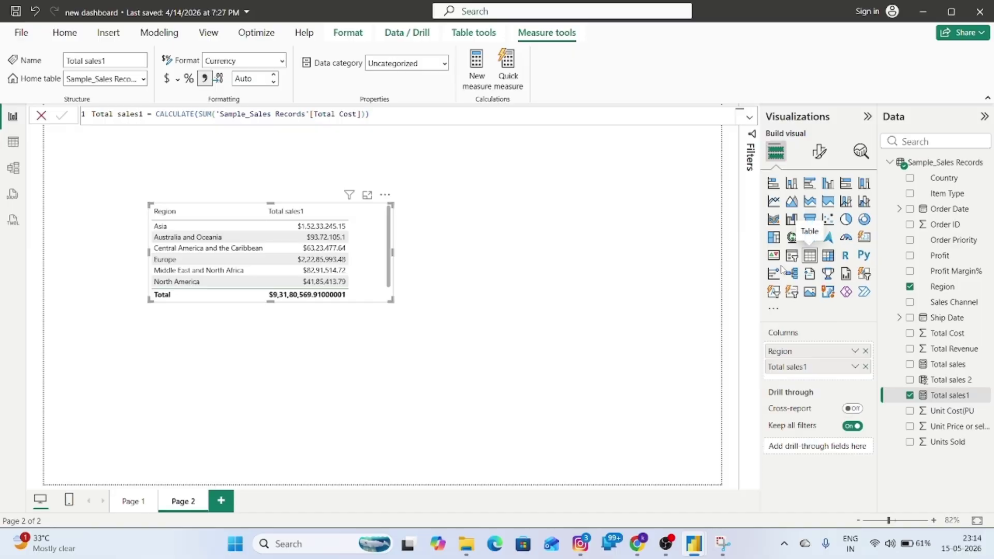
pyautogui.click(791, 256)
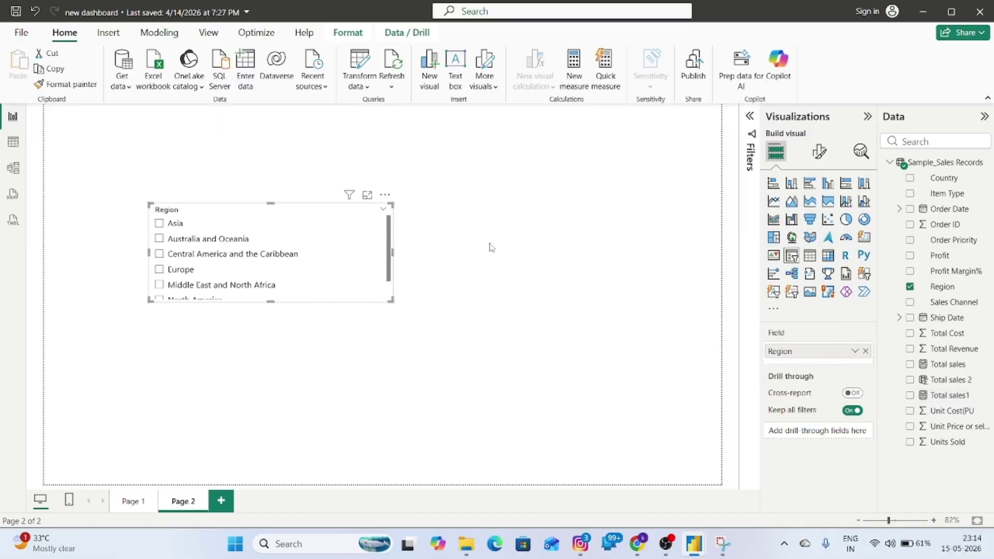
pyautogui.hotkey('ctrl', 'z')
pyautogui.click(508, 241)
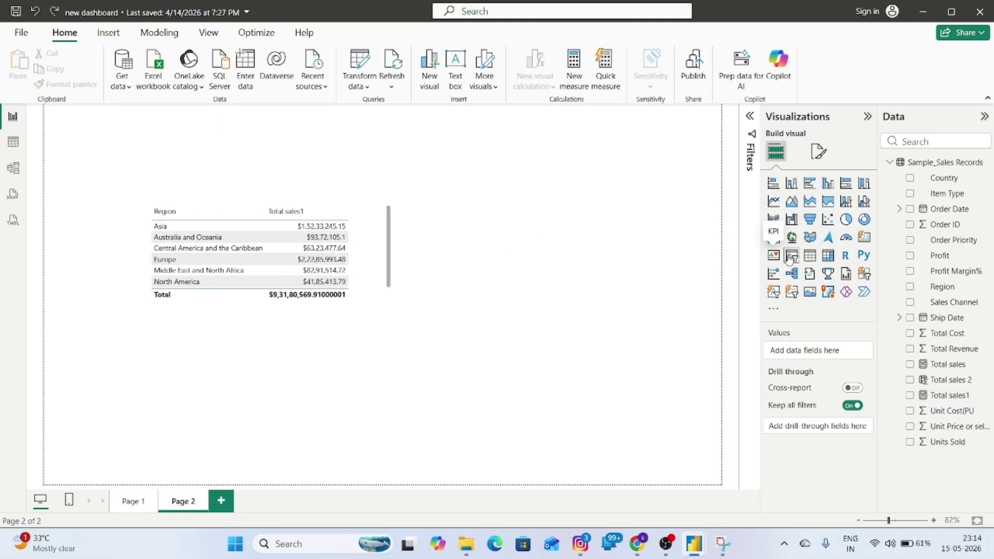
# Add a slicer beside the regional table, enlarge it slightly and populate it with the Region field.
pyautogui.click(791, 255)
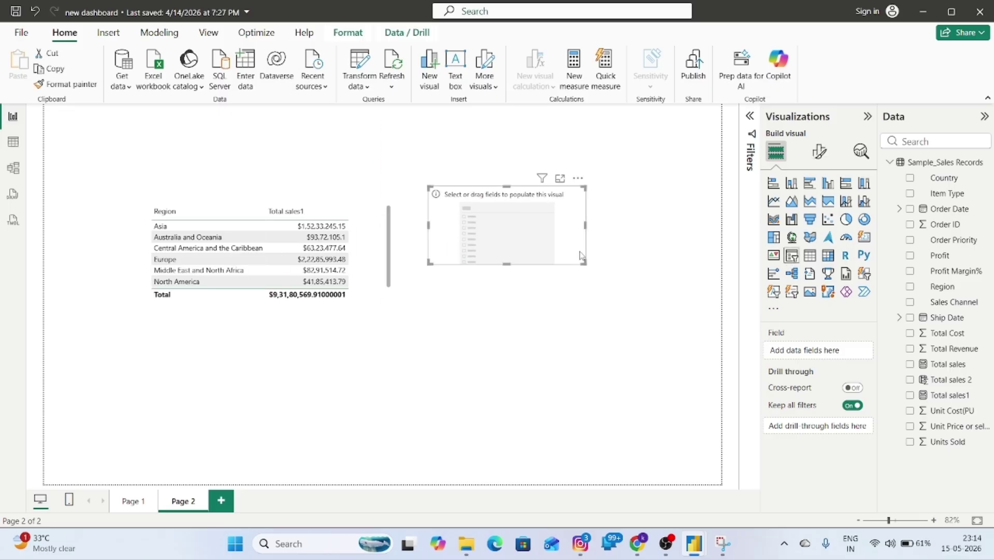
pyautogui.moveTo(584, 263); pyautogui.dragTo(609, 285)
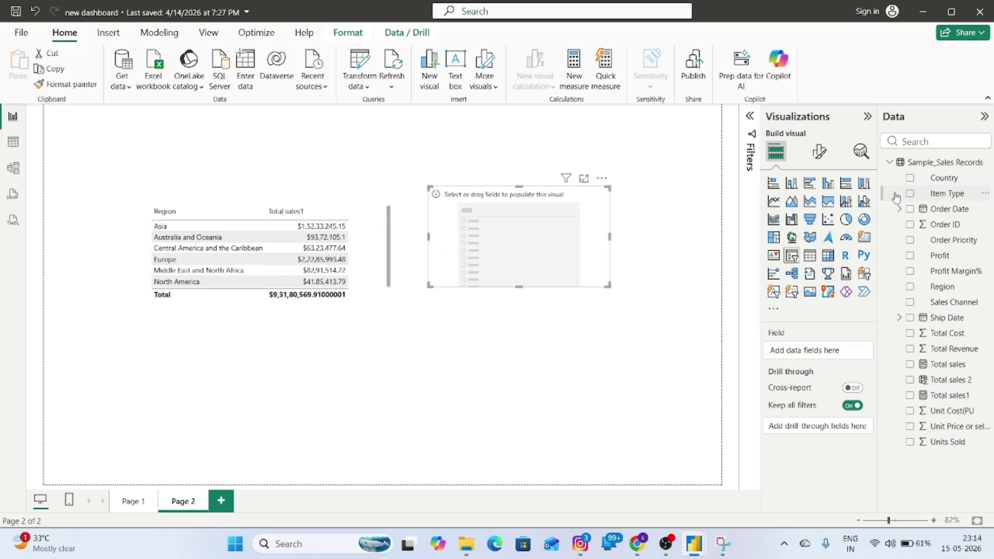
pyautogui.click(917, 145)
pyautogui.write('re')
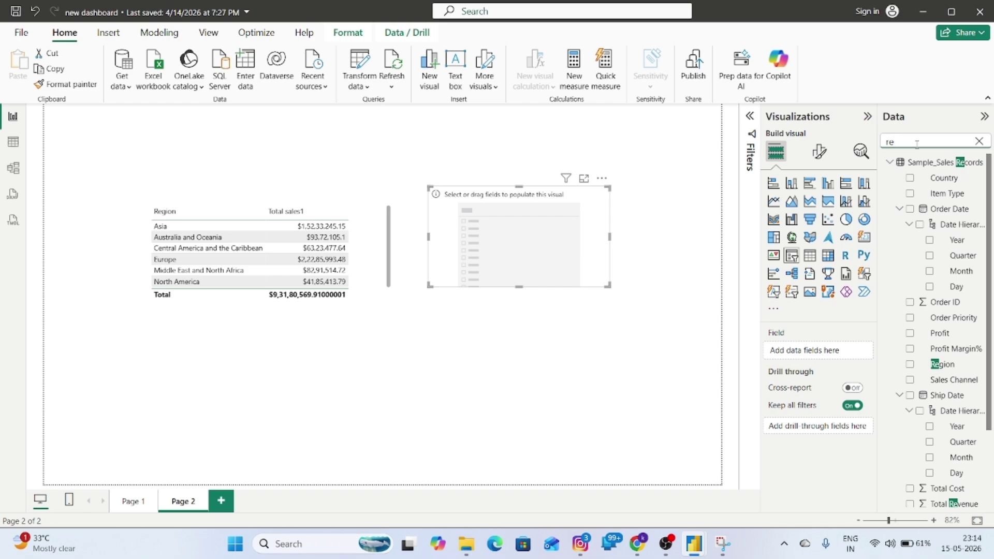
pyautogui.write('gi')
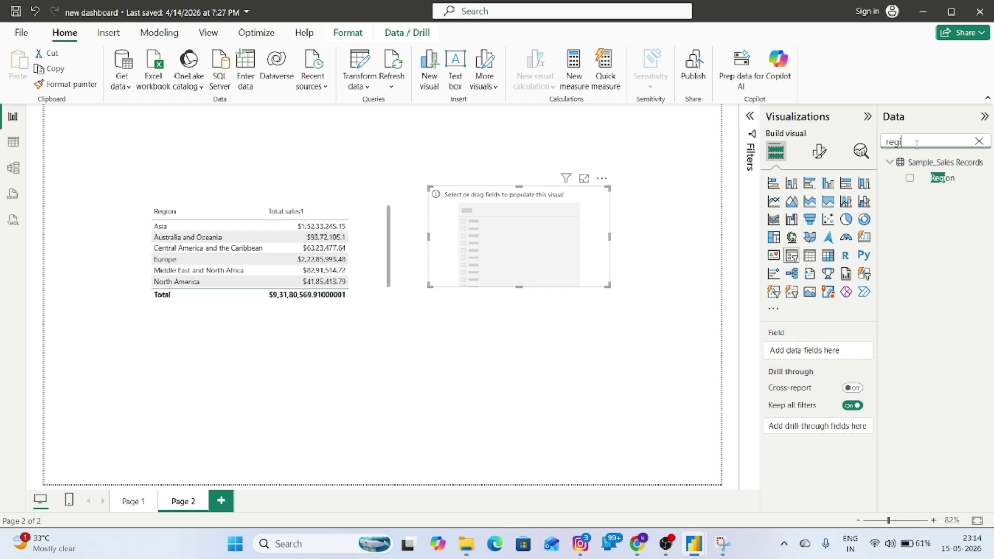
pyautogui.click(946, 181)
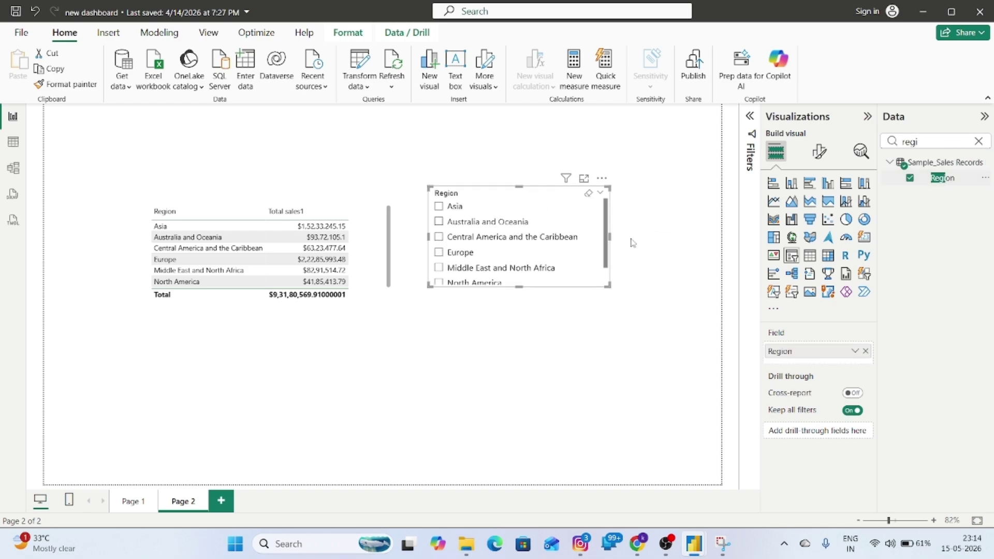
pyautogui.click(979, 141)
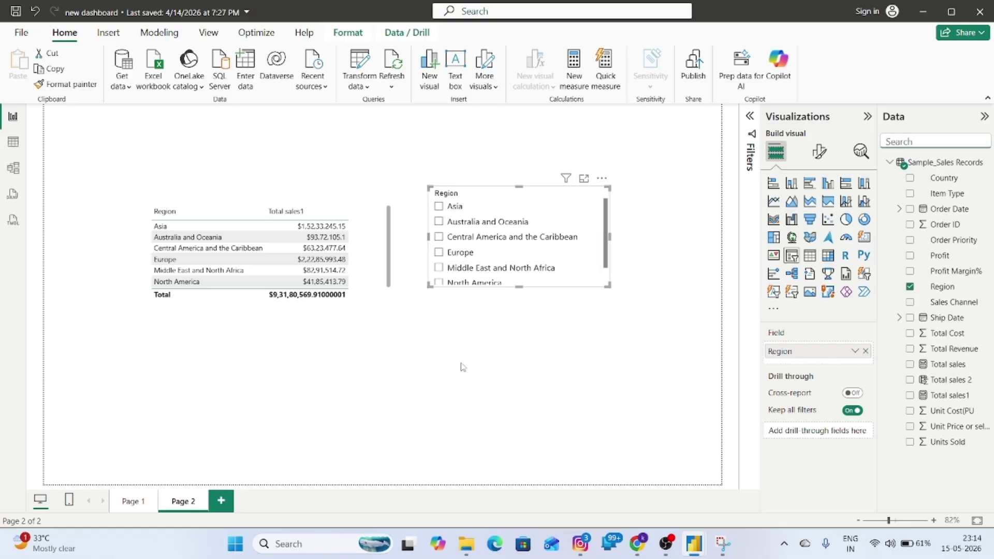
# Add a card visual above the regional table with the Total sales1 measure as its value.
pyautogui.click(351, 158)
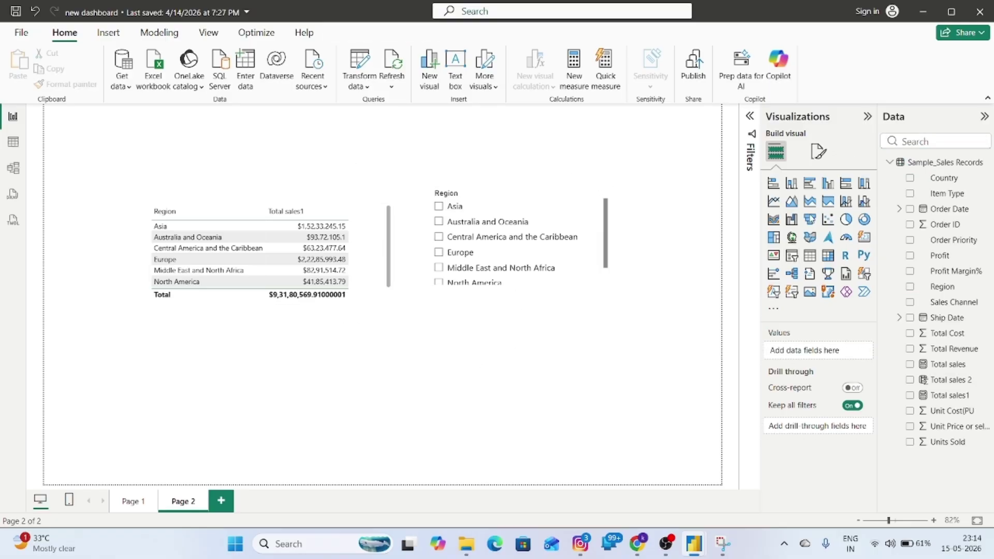
pyautogui.click(864, 237)
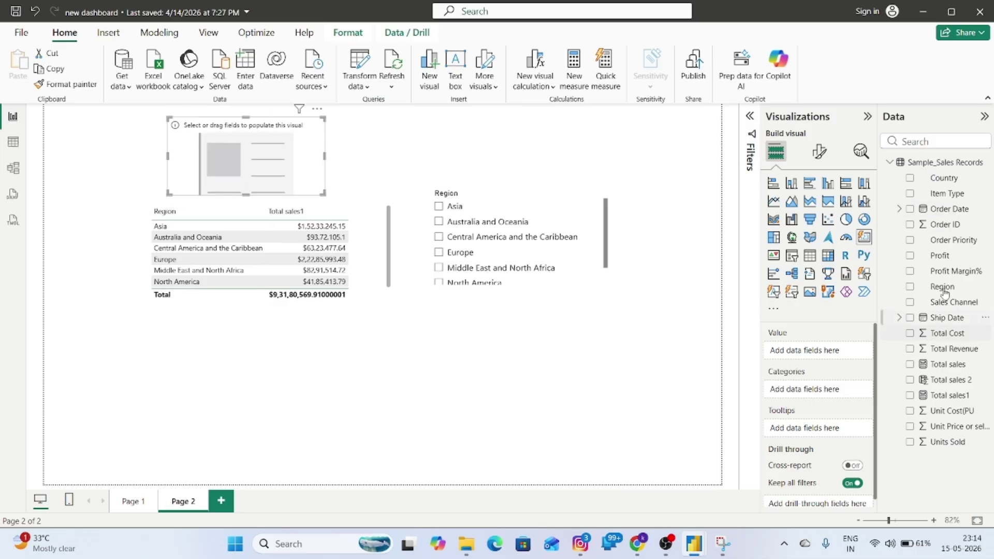
pyautogui.click(921, 142)
pyautogui.write('to')
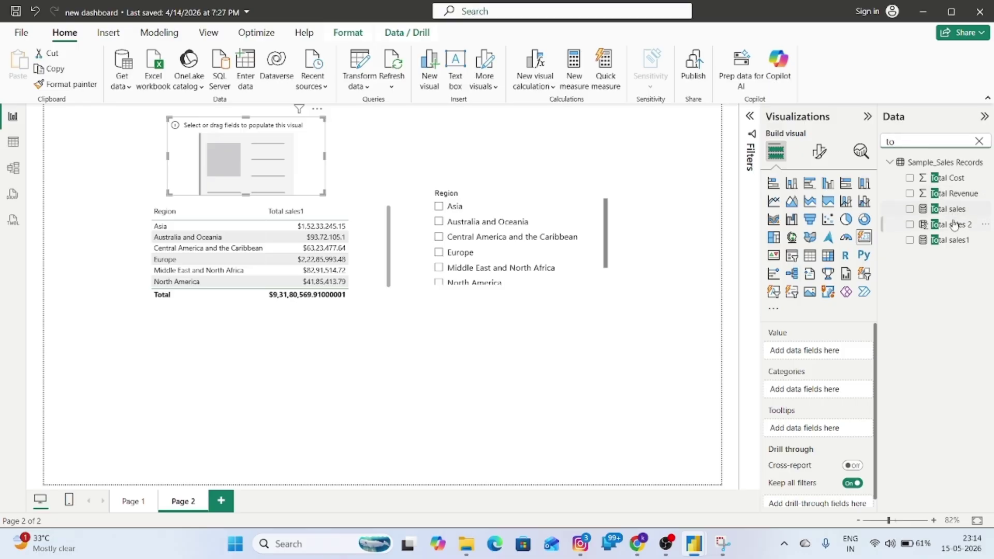
pyautogui.moveTo(949, 239); pyautogui.dragTo(834, 356)
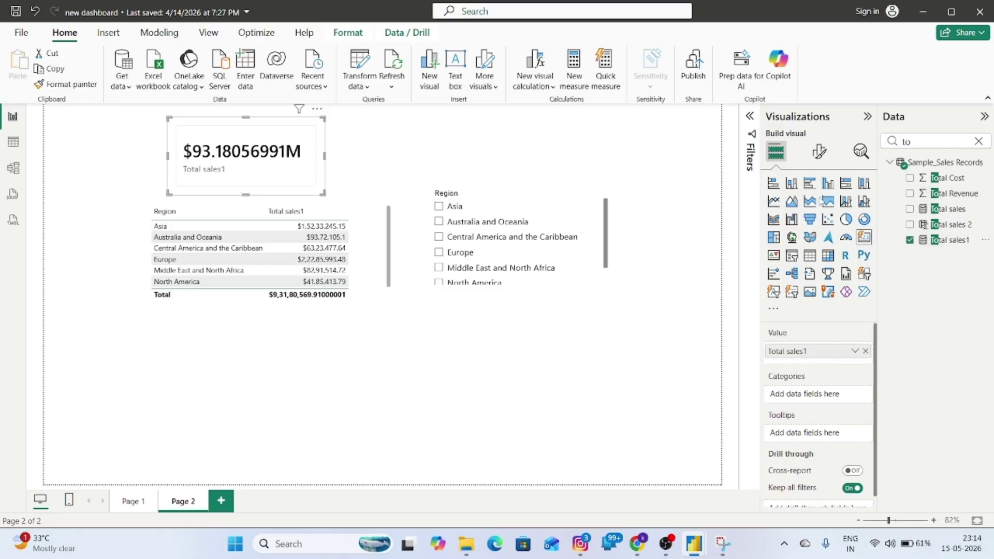
# Set the Total sales1 measure to 0 decimal places and clear the field search.
pyautogui.click(950, 240)
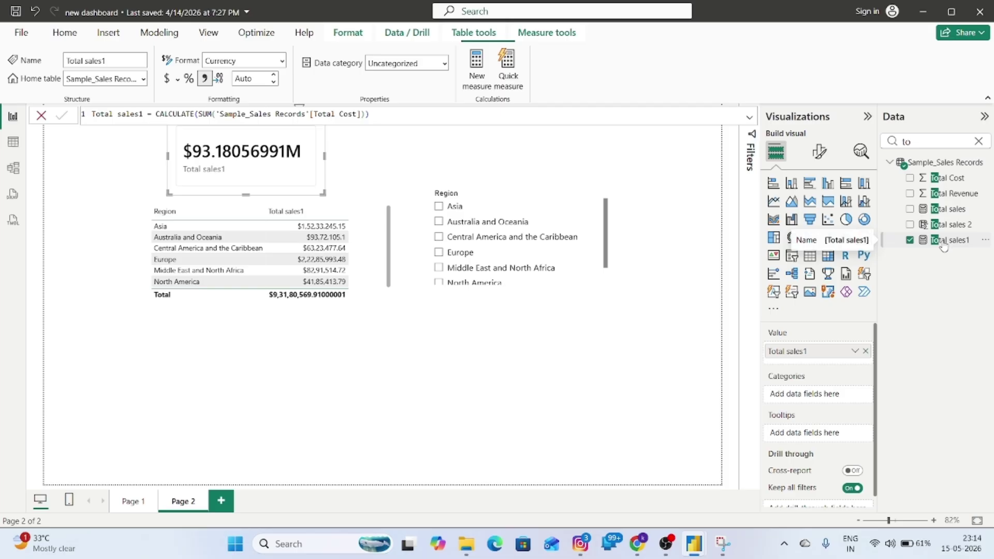
pyautogui.click(273, 82)
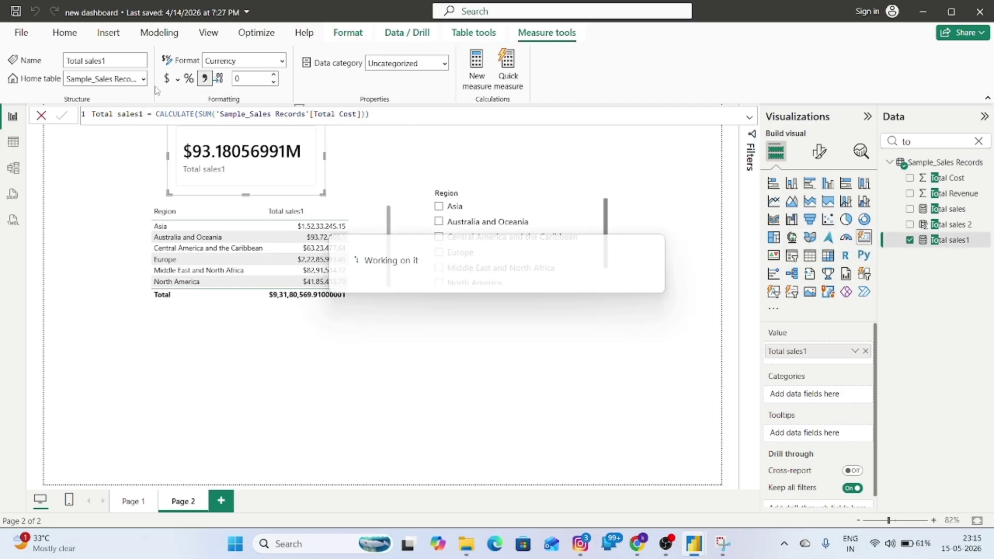
pyautogui.click(273, 81)
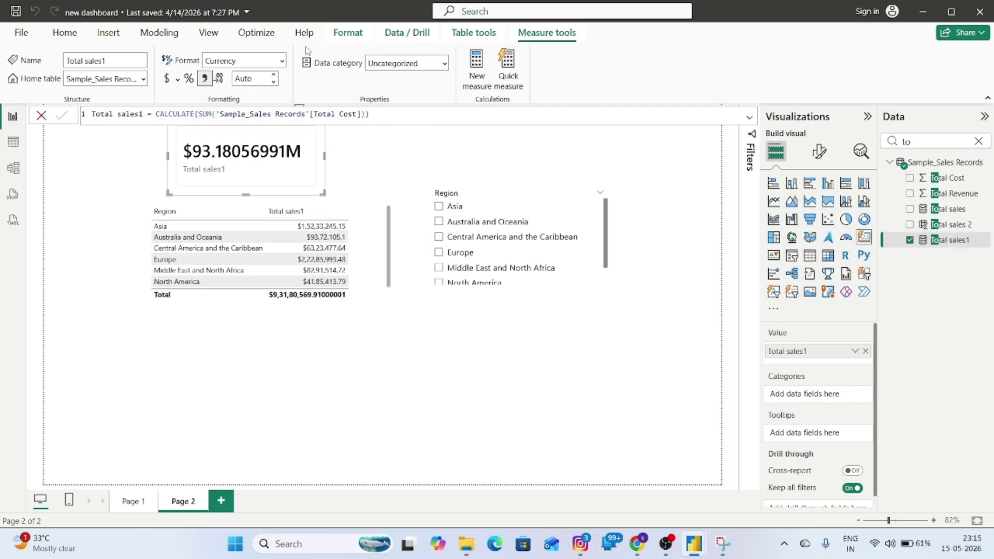
pyautogui.click(274, 81)
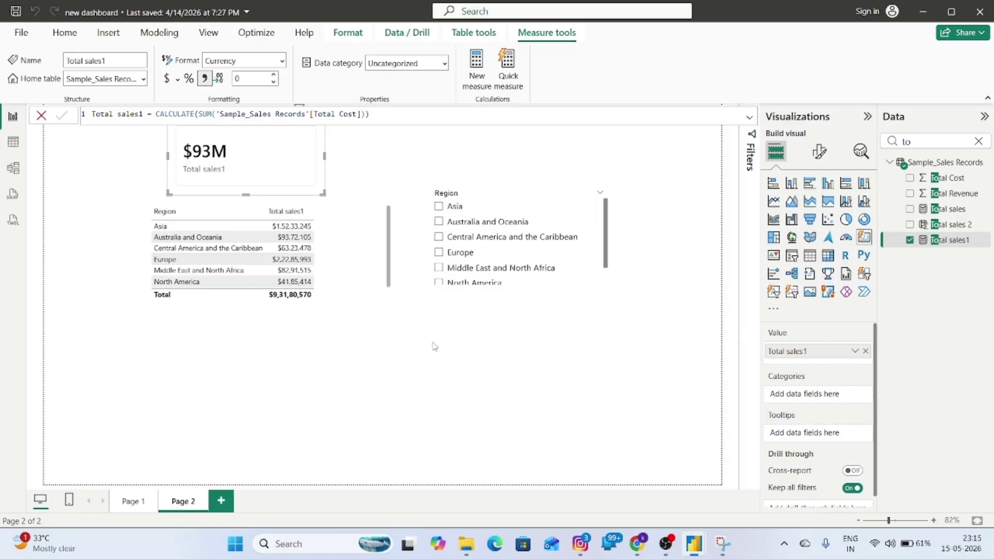
pyautogui.click(978, 142)
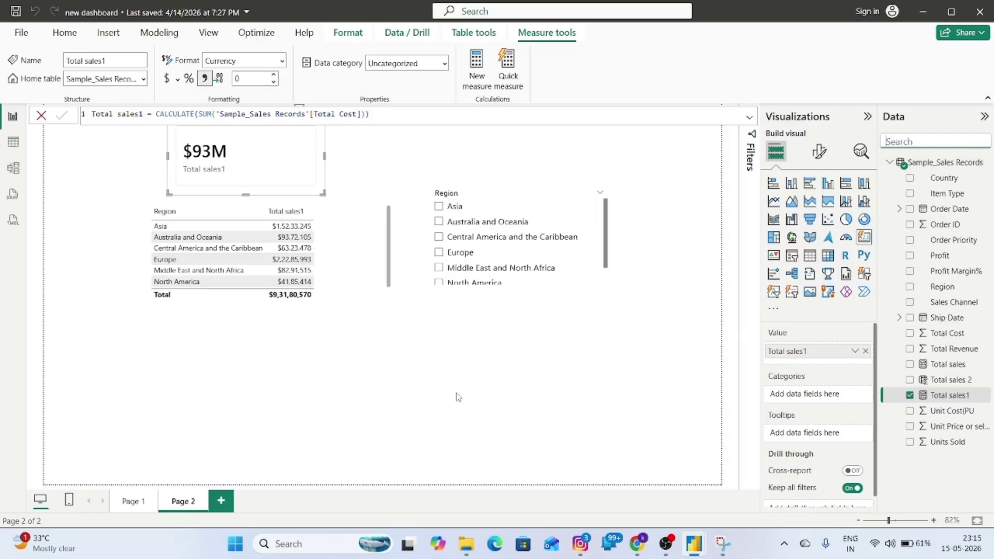
# Shift the Total sales1 card slightly up and to the left above the table.
pyautogui.click(415, 391)
pyautogui.click(291, 155)
pyautogui.moveTo(291, 155); pyautogui.dragTo(280, 153)
pyautogui.click(399, 384)
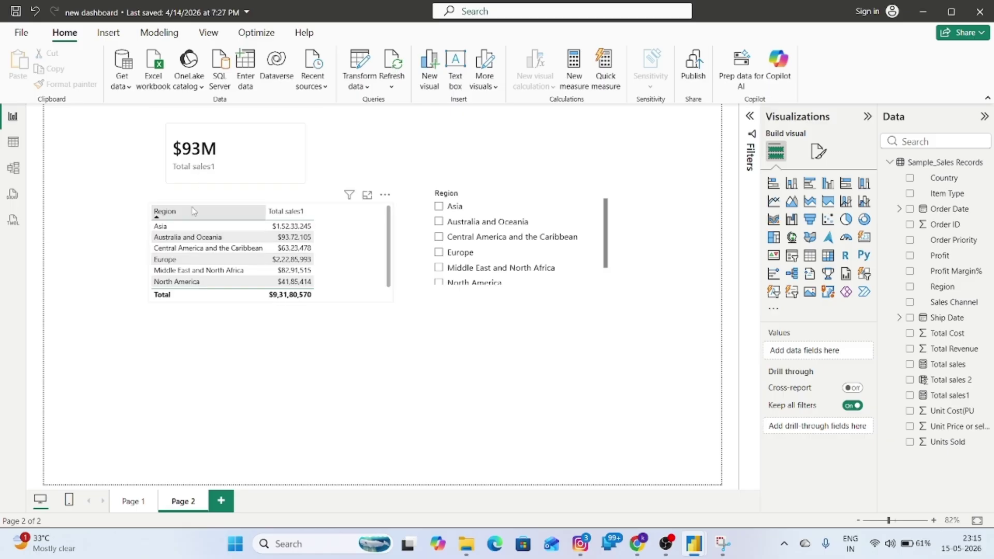
# Test the slicer with Asia, Australia and Oceania, and Central America and the Caribbean in turn, and clear the selection.
pyautogui.click(439, 208)
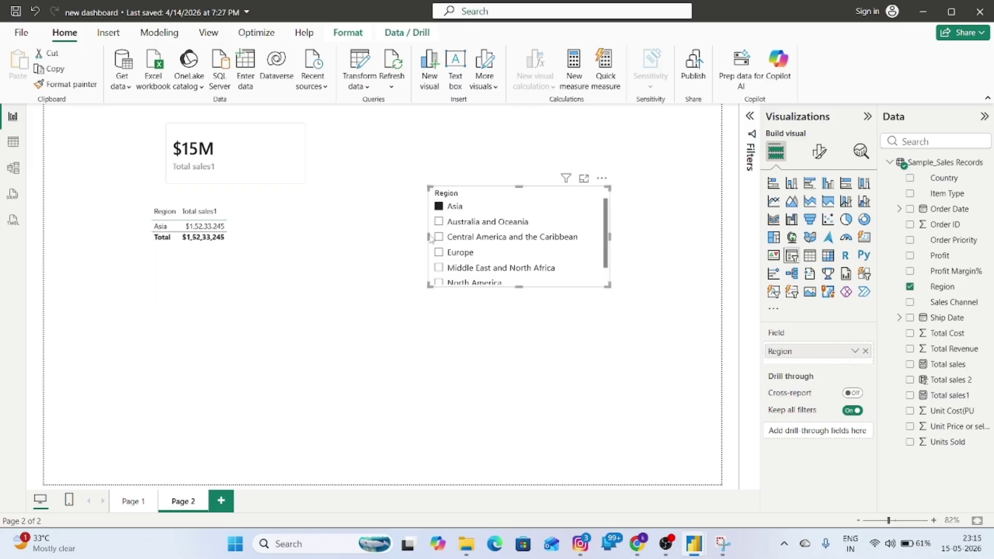
pyautogui.click(439, 223)
pyautogui.click(439, 238)
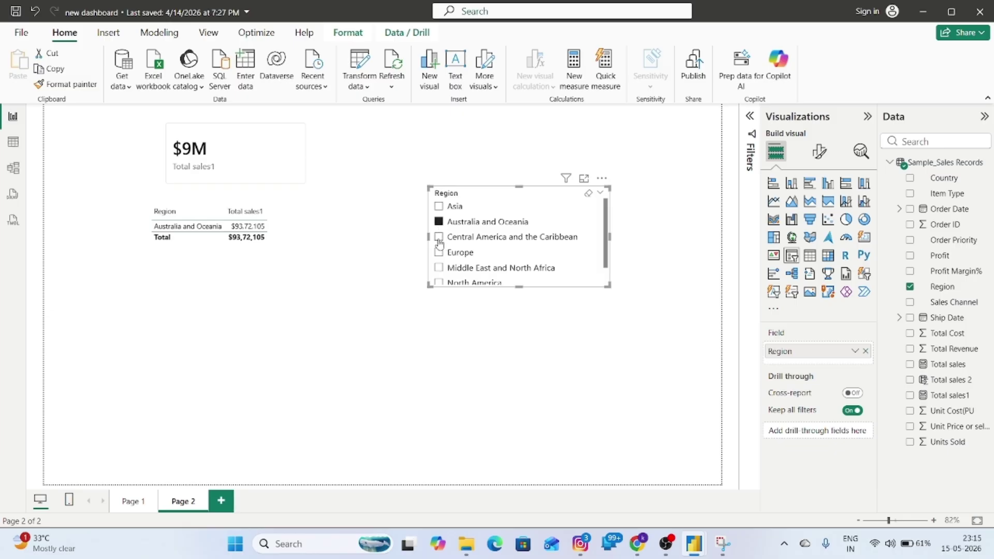
pyautogui.click(439, 237)
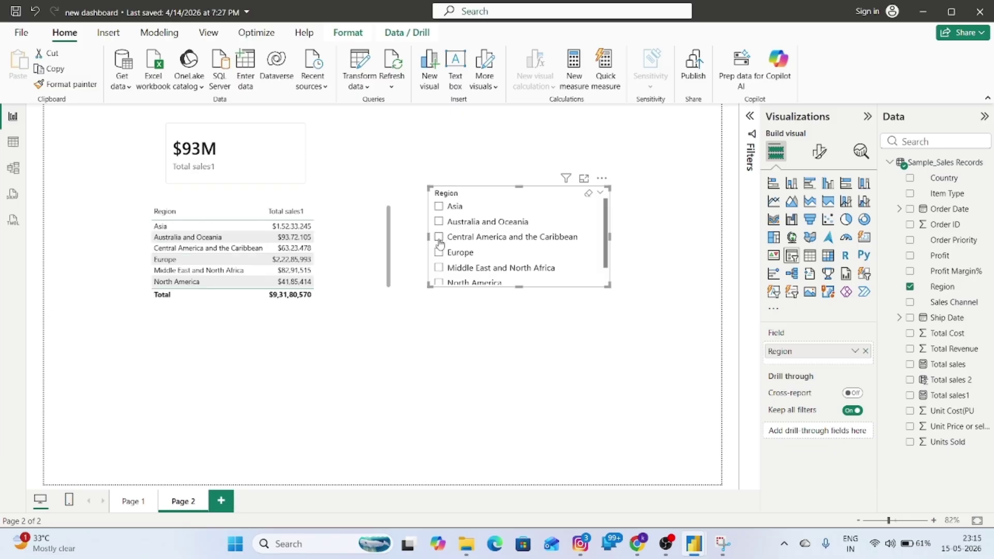
# Move the Region slicer farther right of the table and place the card a little higher above the table.
pyautogui.click(380, 269)
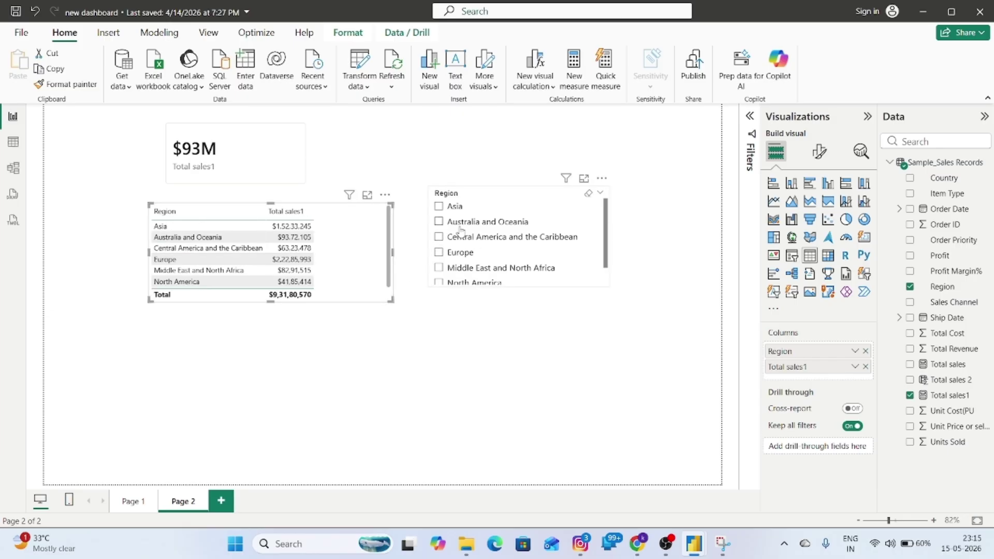
pyautogui.moveTo(467, 203); pyautogui.dragTo(517, 211)
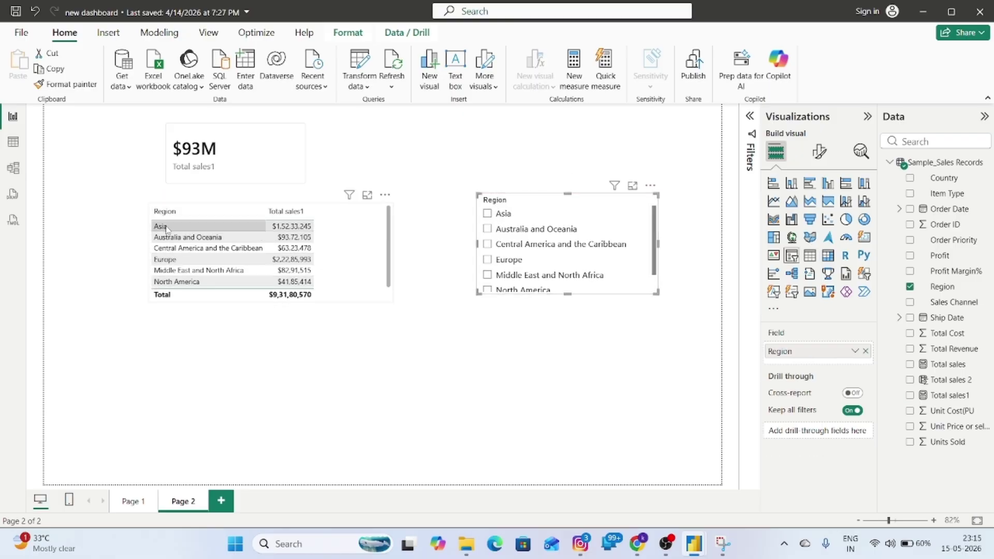
pyautogui.click(233, 149)
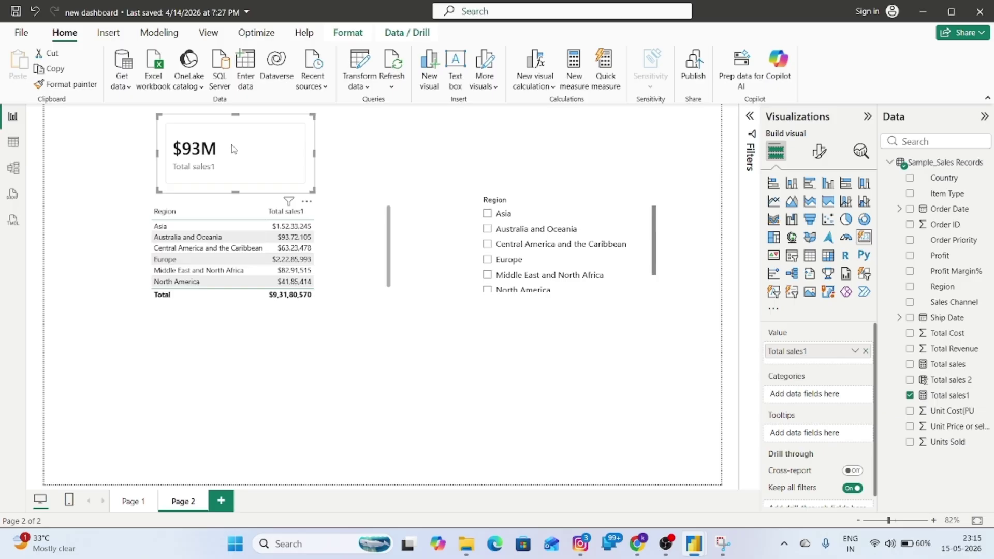
pyautogui.moveTo(232, 145); pyautogui.dragTo(223, 140)
pyautogui.click(426, 187)
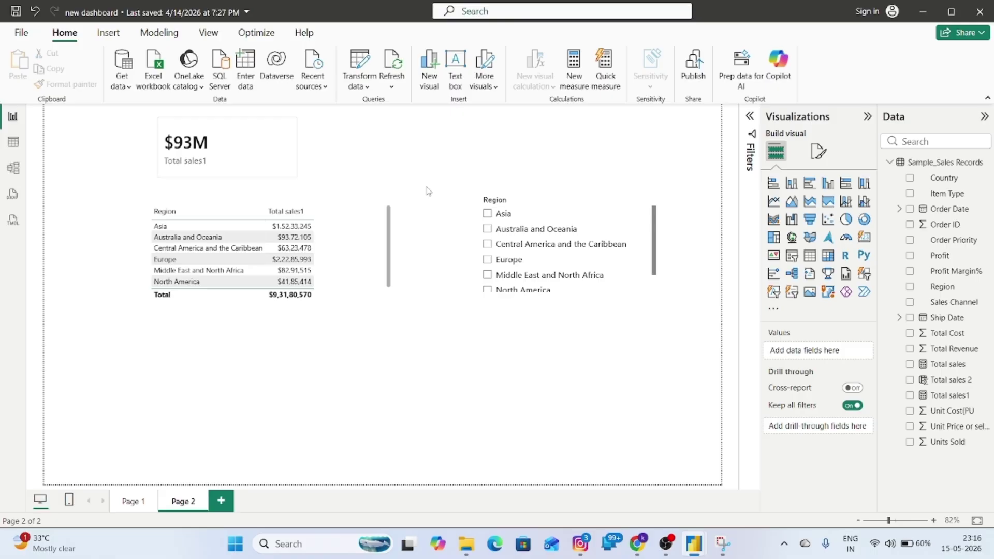
pyautogui.click(574, 198)
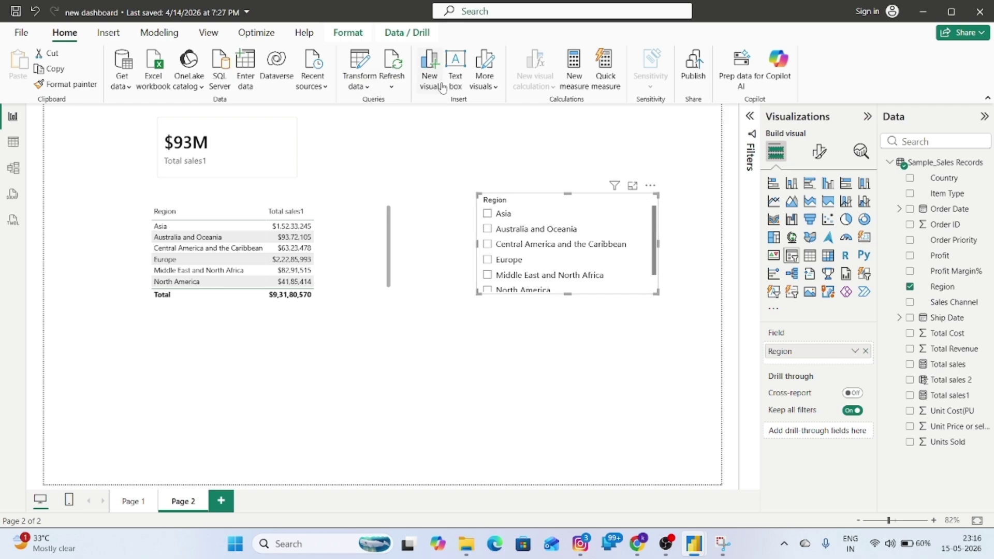
pyautogui.click(425, 155)
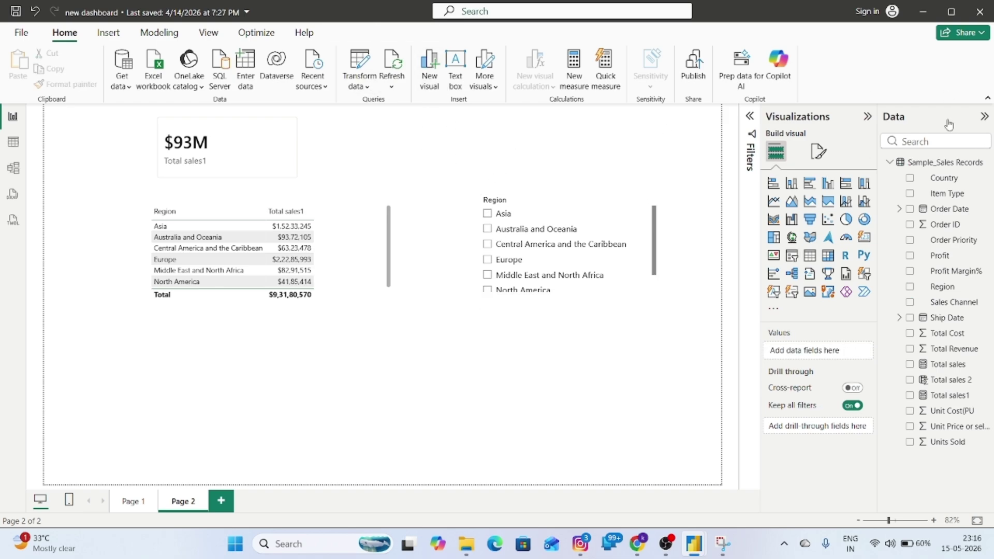
pyautogui.click(984, 116)
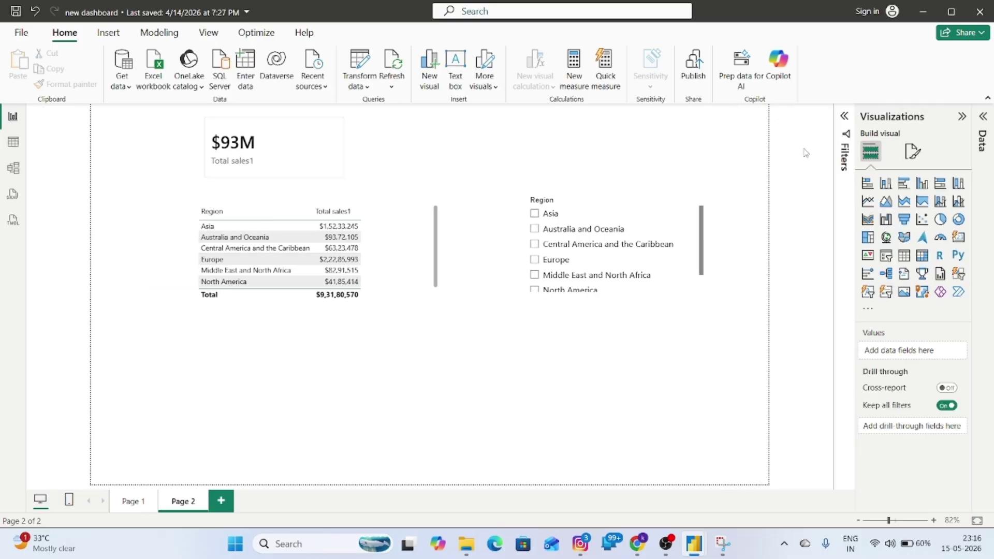
pyautogui.click(983, 116)
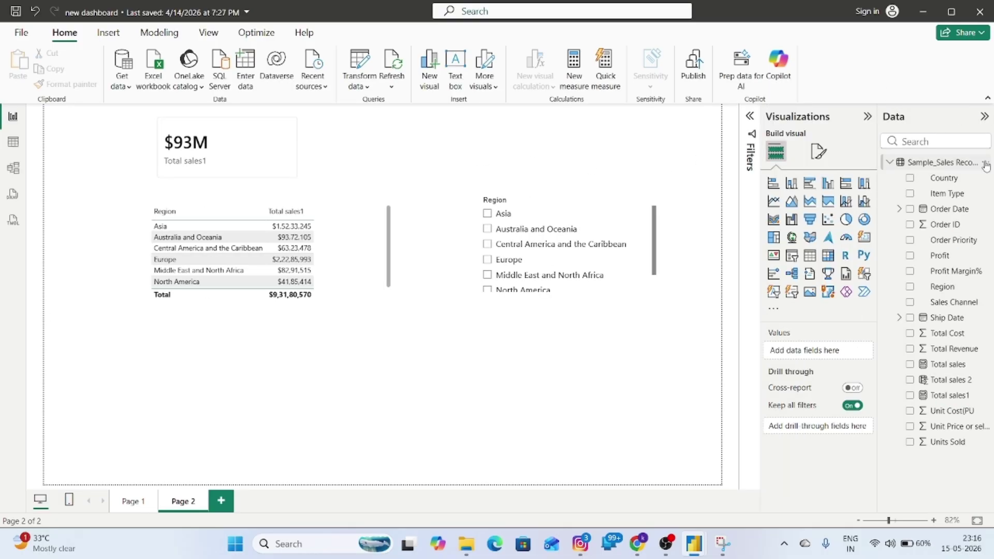
# Create a new measure in the Sample_Sales Records table and replace its default name with grand total.
pyautogui.click(985, 166)
pyautogui.click(914, 195)
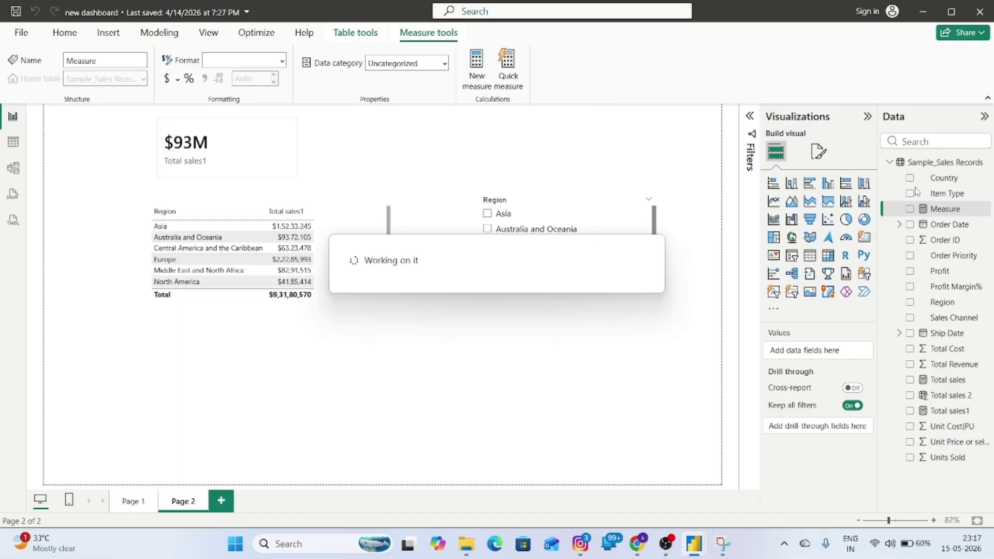
pyautogui.press('BackSpace')
pyautogui.press('BackSpace')
pyautogui.press('BackSpace')
pyautogui.press('BackSpace')
pyautogui.press('BackSpace')
pyautogui.press('BackSpace')
pyautogui.press('BackSpace')
pyautogui.press('BackSpace')
pyautogui.press('BackSpace')
pyautogui.press('BackSpace')
pyautogui.write('gra')
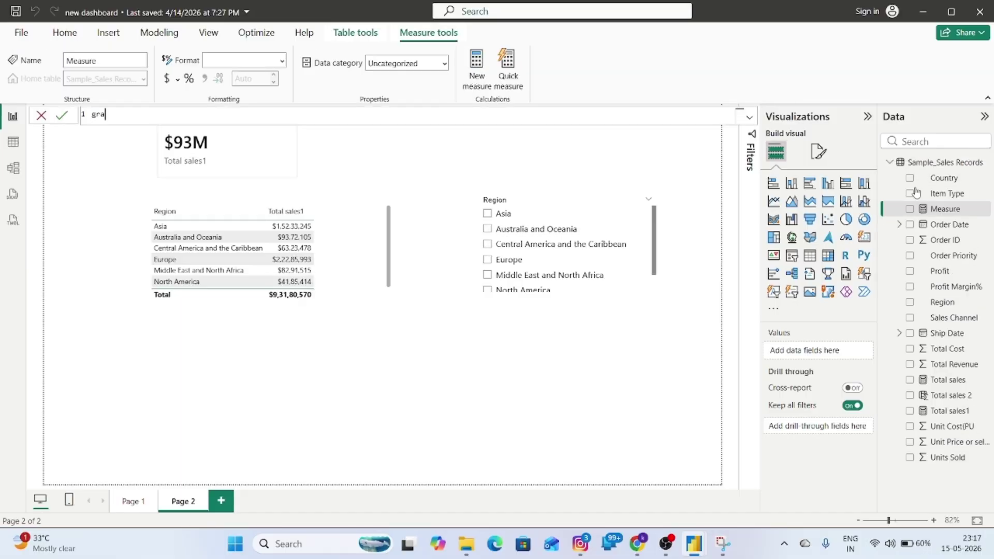
pyautogui.write('nd total =')
# Complete the measure name as grand total region wise and start its formula with the CALCULATE function.
pyautogui.click(141, 115)
pyautogui.write('region wise = cal')
pyautogui.press('Tab')
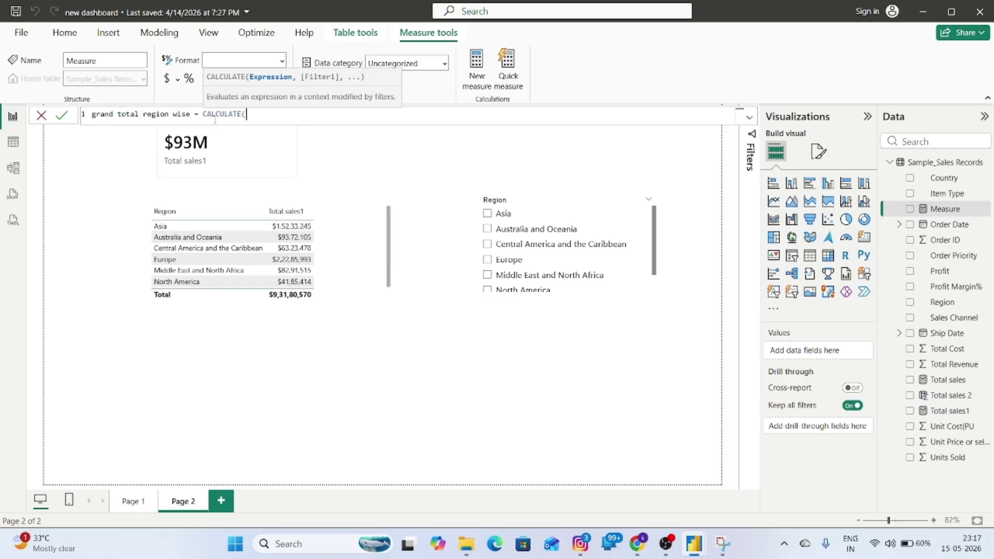
# Enter a SUM of 'Sample_Sales Records'[Total sales 2] as the CALCULATE expression.
pyautogui.write('sum')
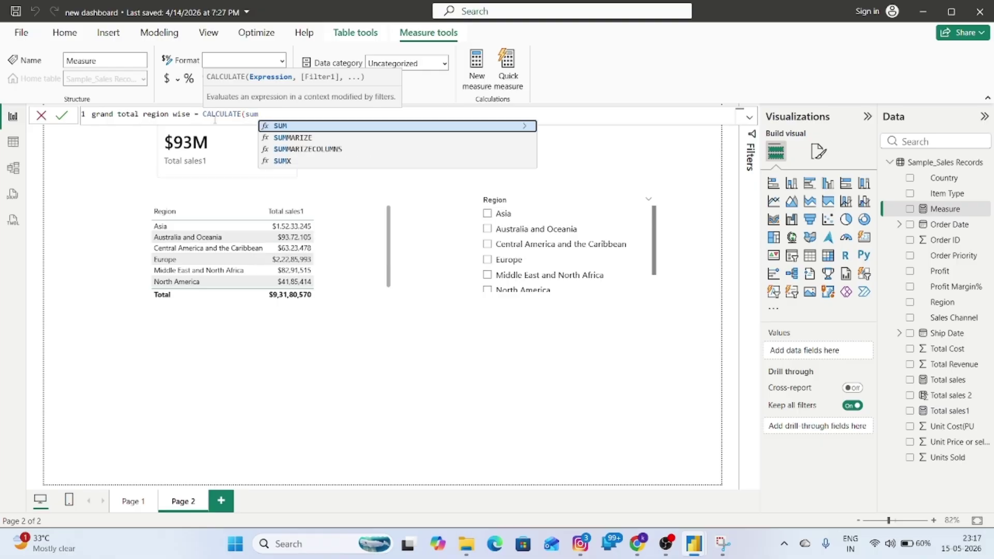
pyautogui.press('Tab')
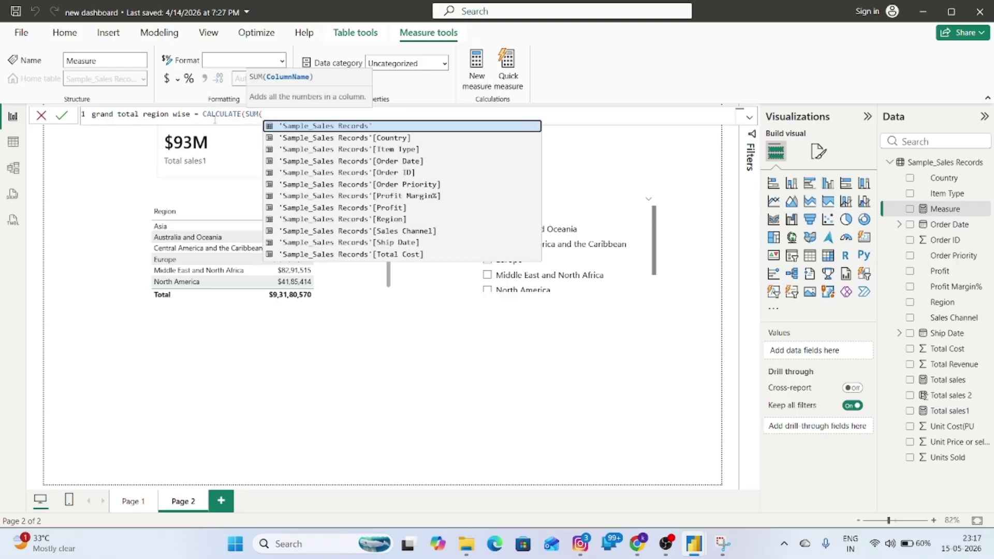
pyautogui.press('Down')
pyautogui.press('Down')
pyautogui.press('Up')
pyautogui.press('Up')
pyautogui.write('toa')
pyautogui.press('BackSpace')
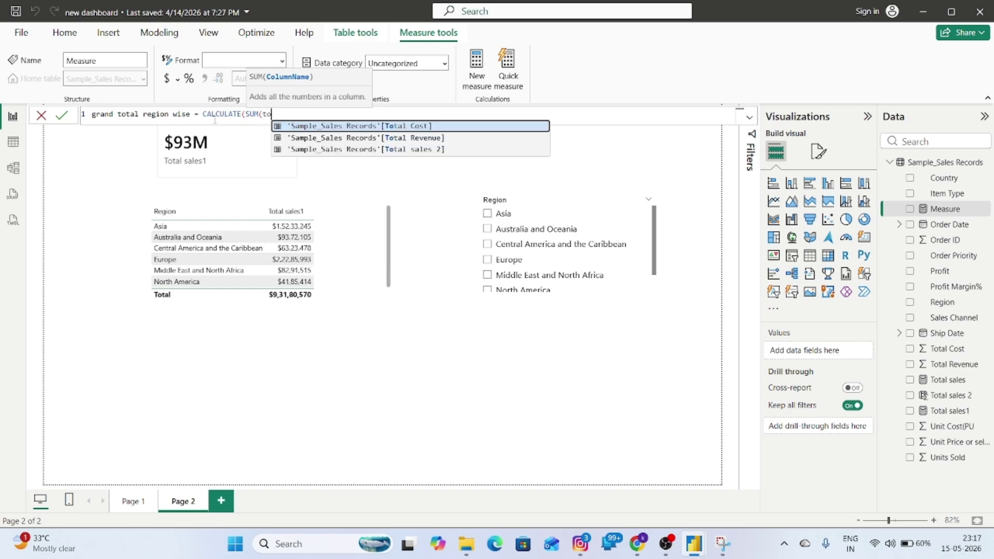
pyautogui.press('Down')
pyautogui.press('Down')
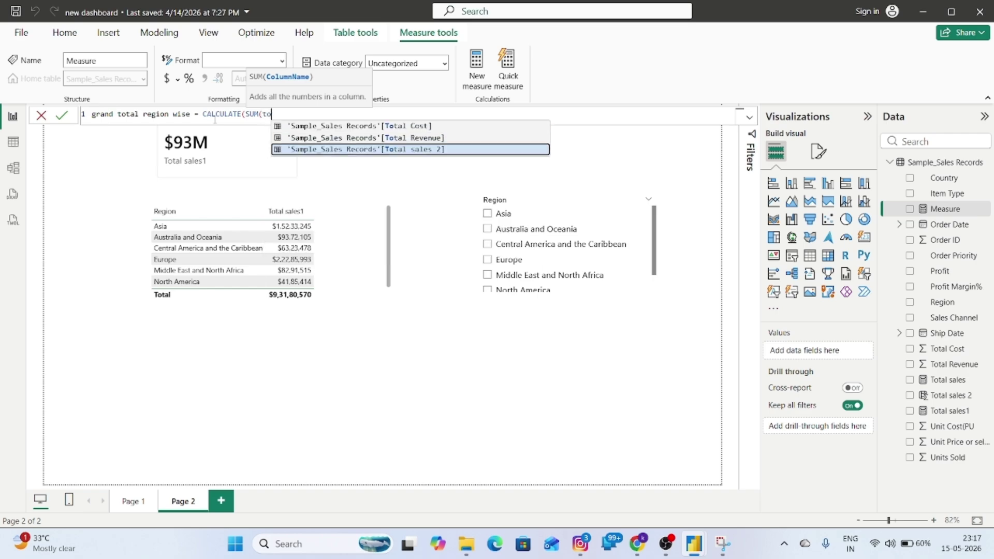
pyautogui.press('Tab')
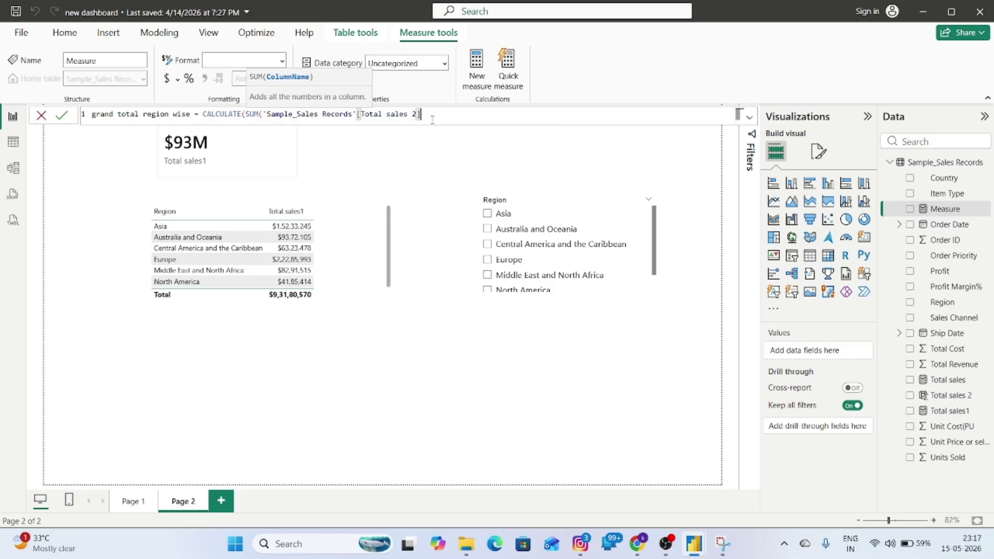
# Close the SUM, add ALL('Sample_Sales Records'[Region]) as the CALCULATE filter, and commit the measure.
pyautogui.write('),')
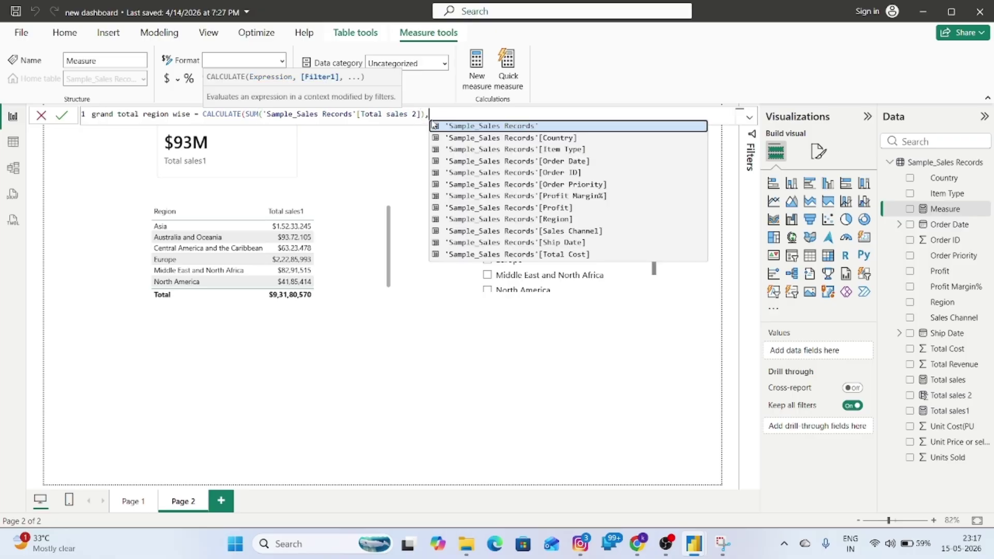
pyautogui.write('All(')
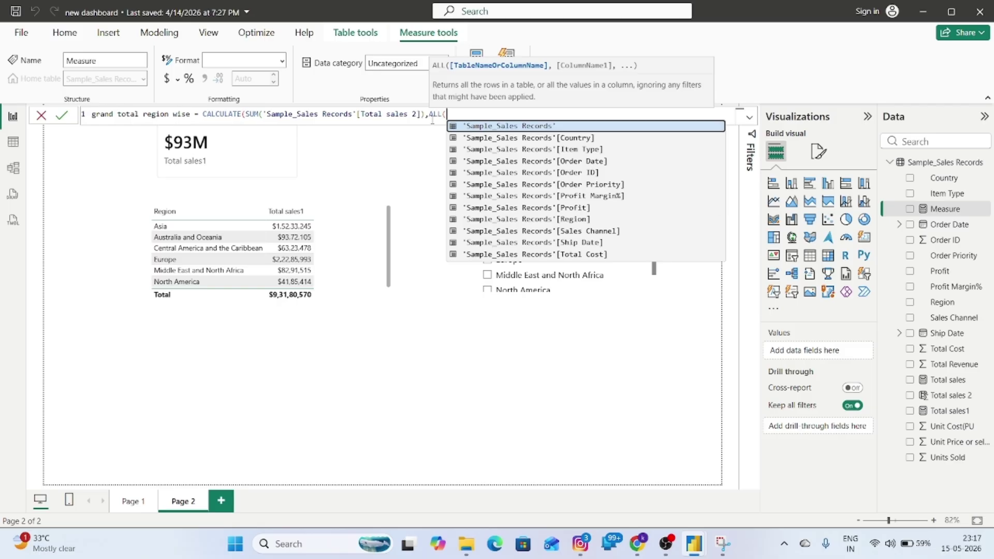
pyautogui.write("'Sample_Sales Records'[Region]")
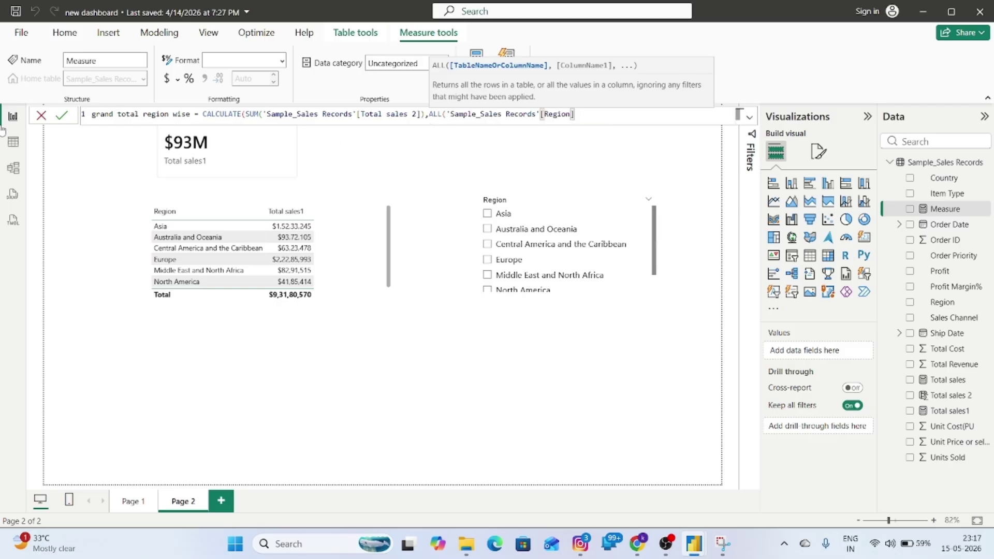
pyautogui.write('))')
pyautogui.press('Return')
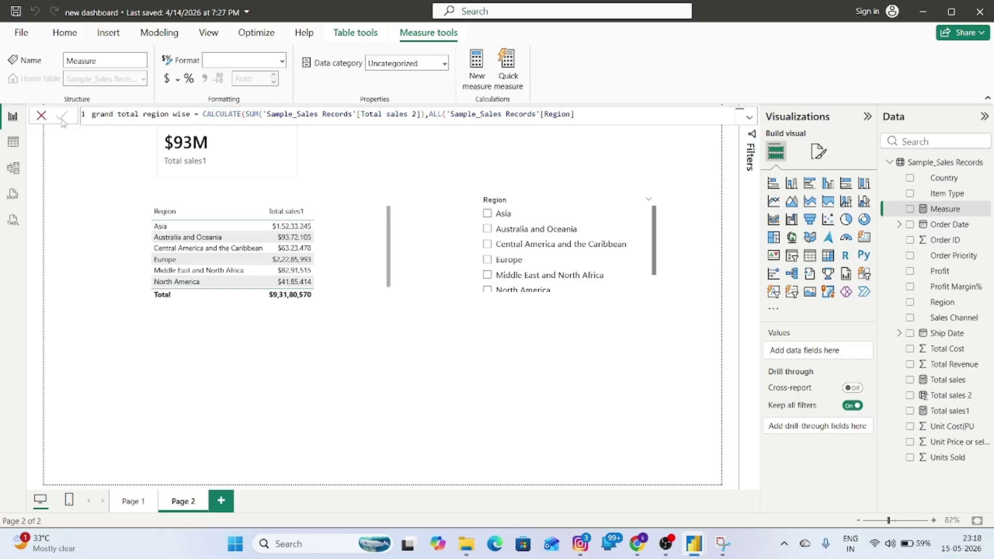
# Duplicate the Total sales1 card and place the copy beside the original, level with it.
pyautogui.click(231, 157)
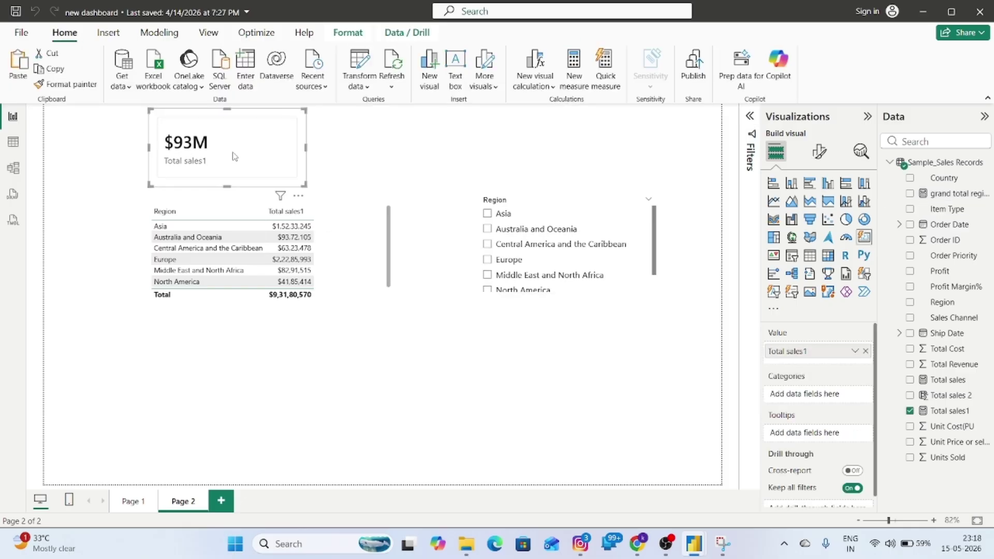
pyautogui.click(358, 151)
pyautogui.hotkey('ctrl', 'v')
pyautogui.moveTo(284, 157); pyautogui.dragTo(453, 151)
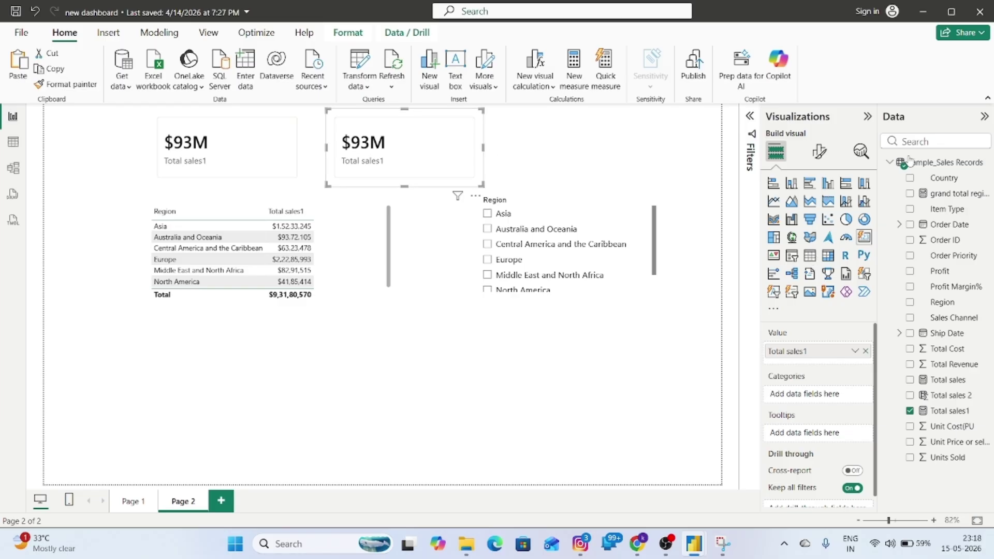
# Replace Total sales1 in the copied card with the grand total region wise measure.
pyautogui.click(922, 146)
pyautogui.write('gr')
pyautogui.moveTo(961, 178); pyautogui.dragTo(952, 240)
pyautogui.click(866, 352)
pyautogui.moveTo(944, 179); pyautogui.dragTo(829, 350)
pyautogui.click(434, 337)
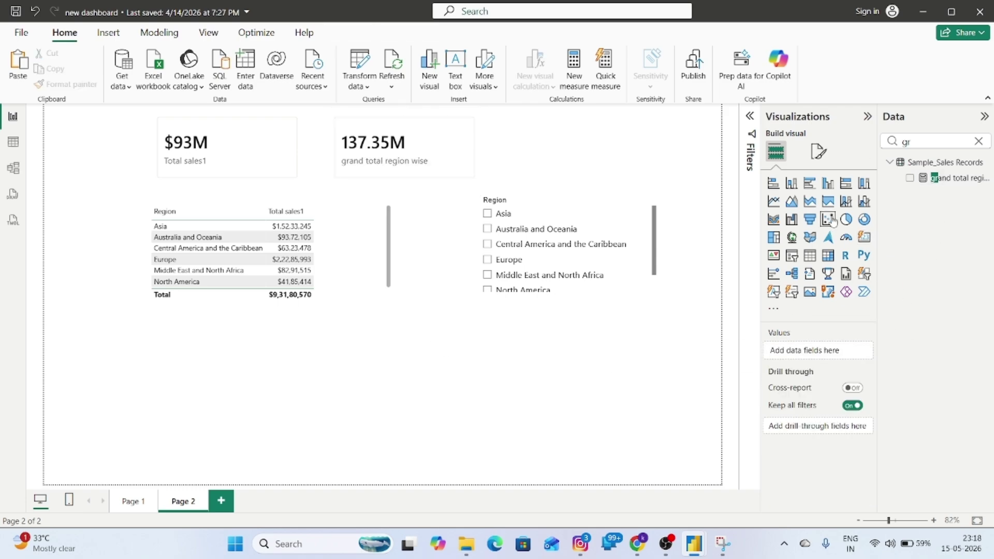
# Format the grand total region wise measure as currency with 0 decimal places and clear the field search.
pyautogui.click(958, 179)
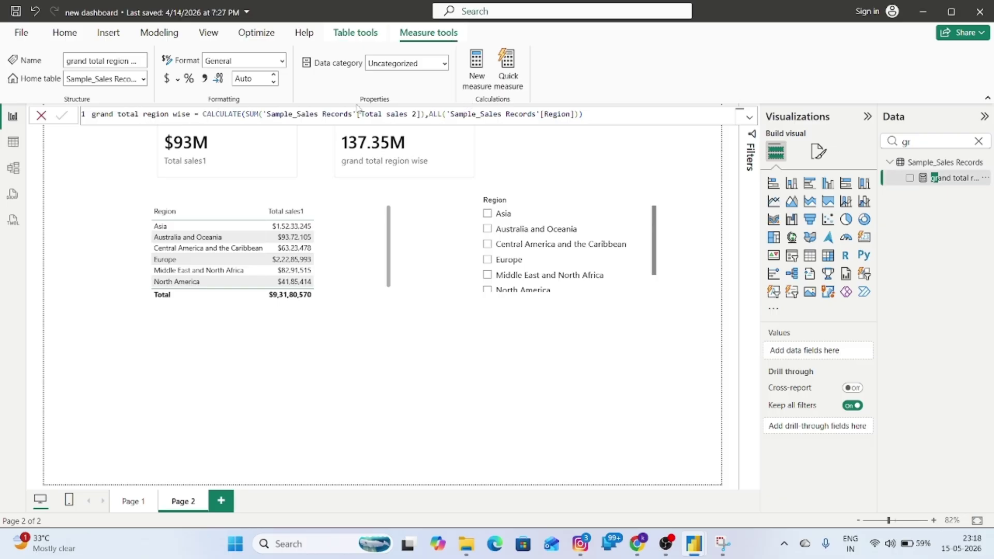
pyautogui.click(174, 80)
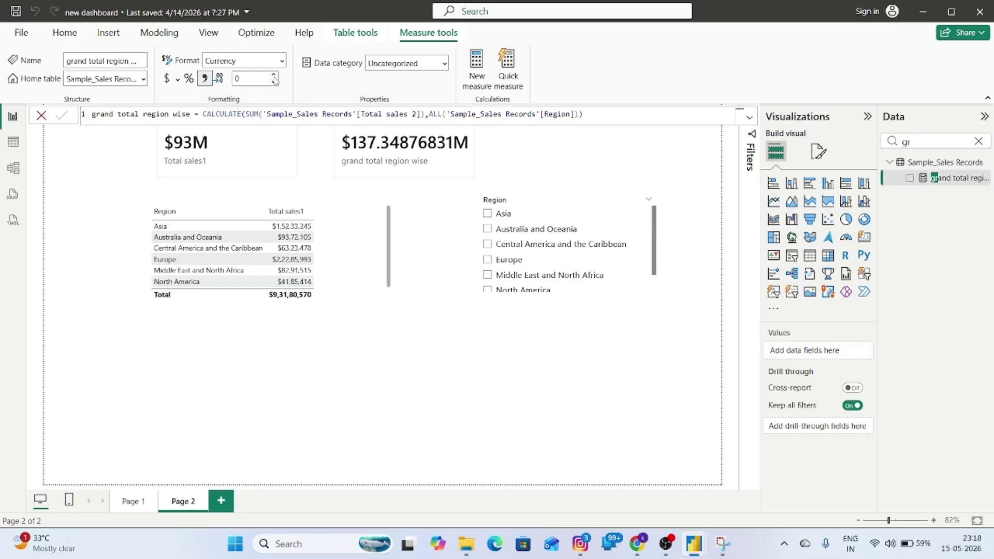
pyautogui.click(424, 359)
pyautogui.click(978, 141)
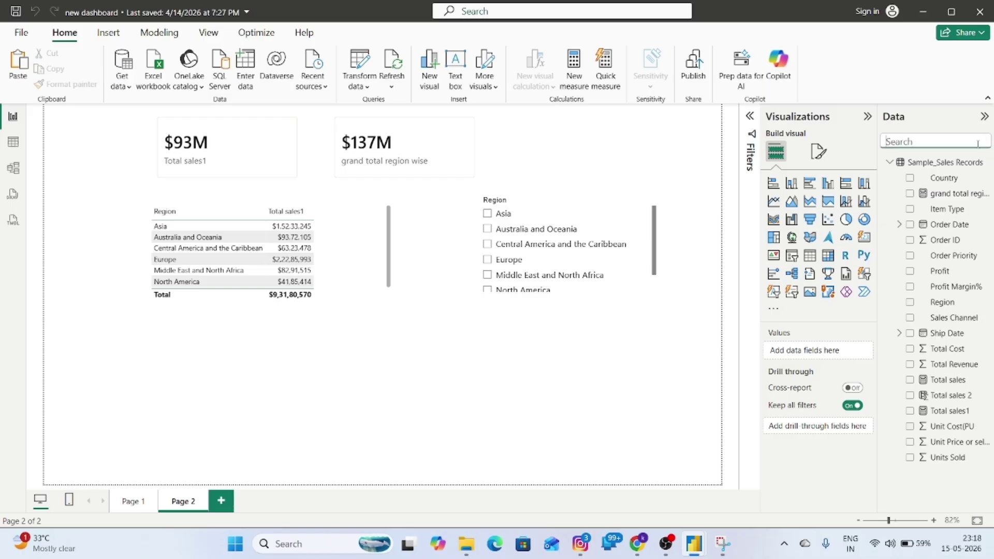
# Move the Region slicer slightly closer to the table, and test both cards by repeatedly selecting and clearing Asia.
pyautogui.moveTo(552, 206); pyautogui.dragTo(512, 203)
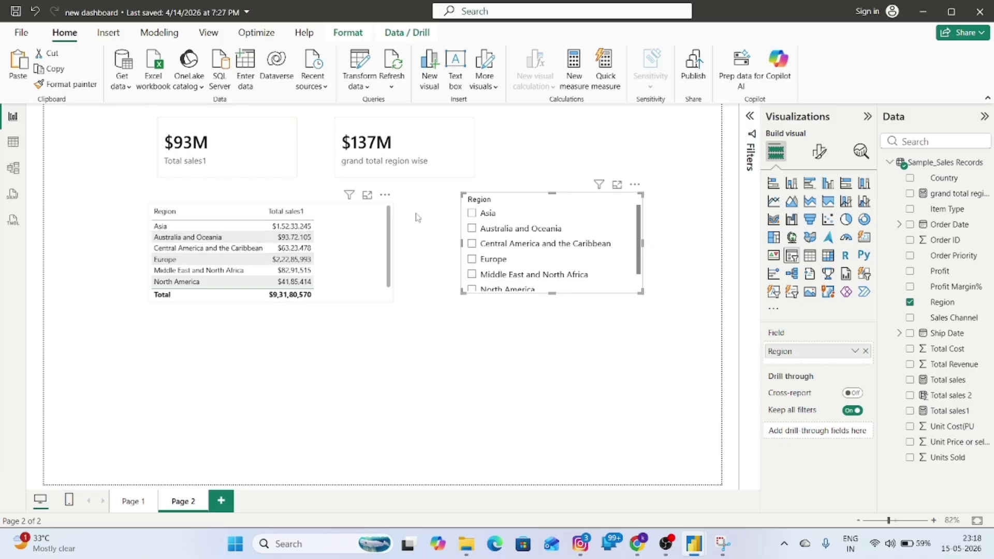
pyautogui.click(472, 213)
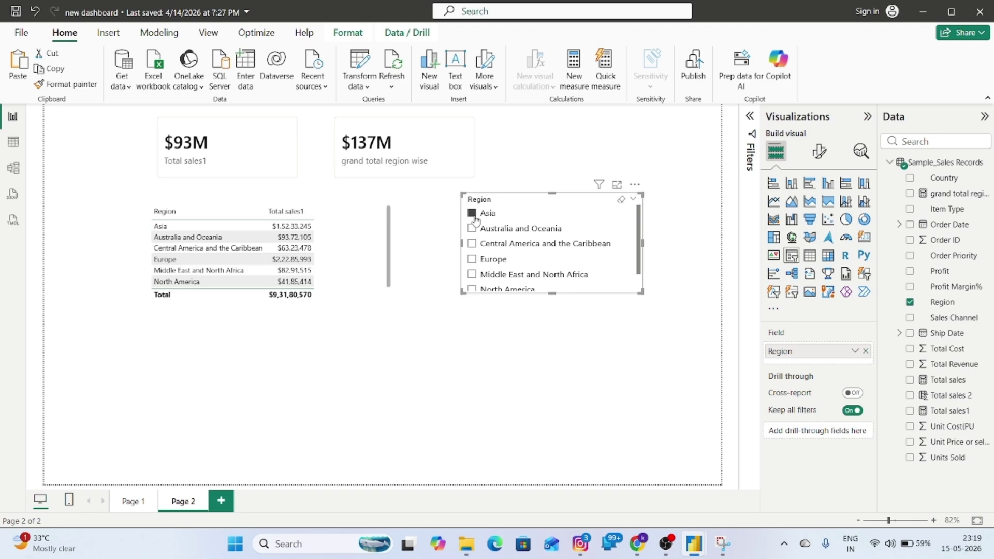
pyautogui.click(256, 248)
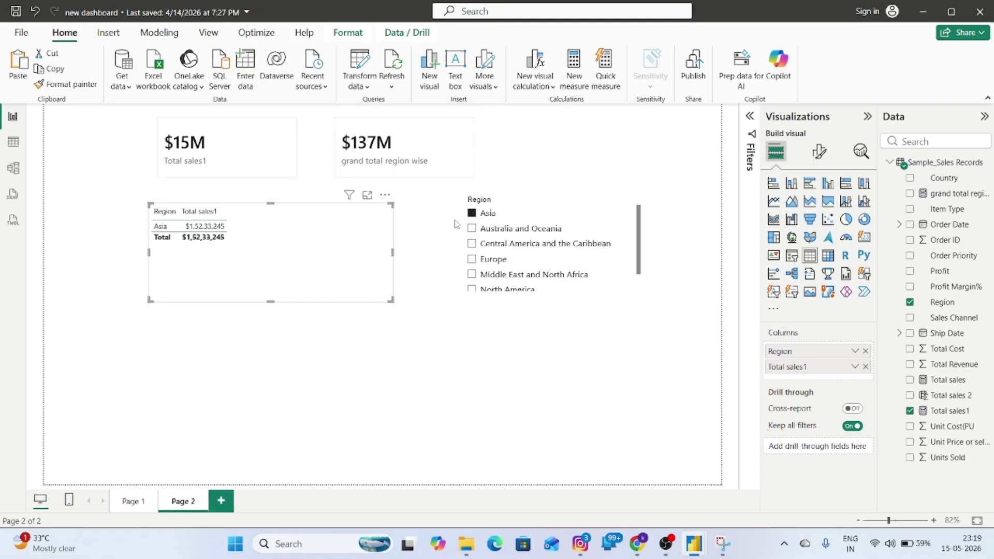
pyautogui.click(470, 214)
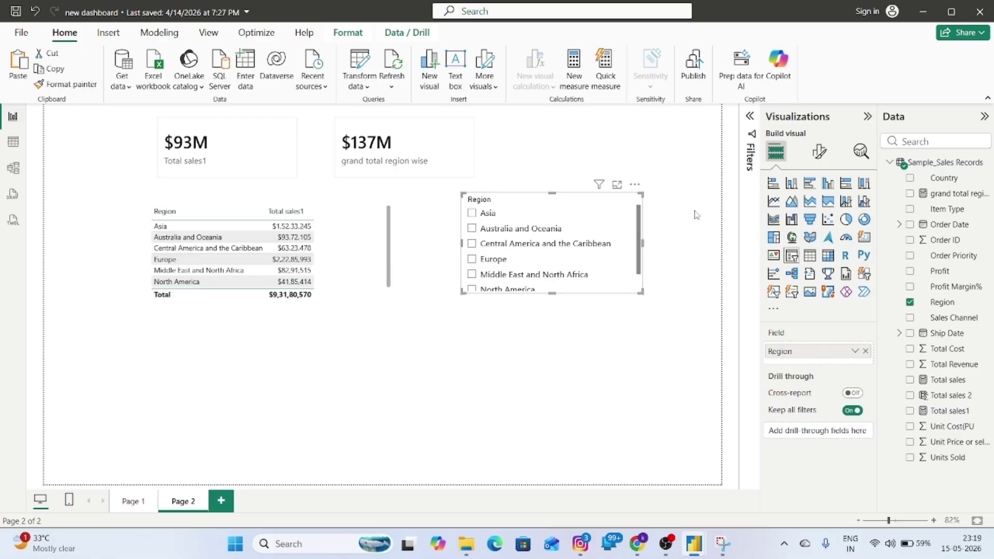
pyautogui.click(471, 214)
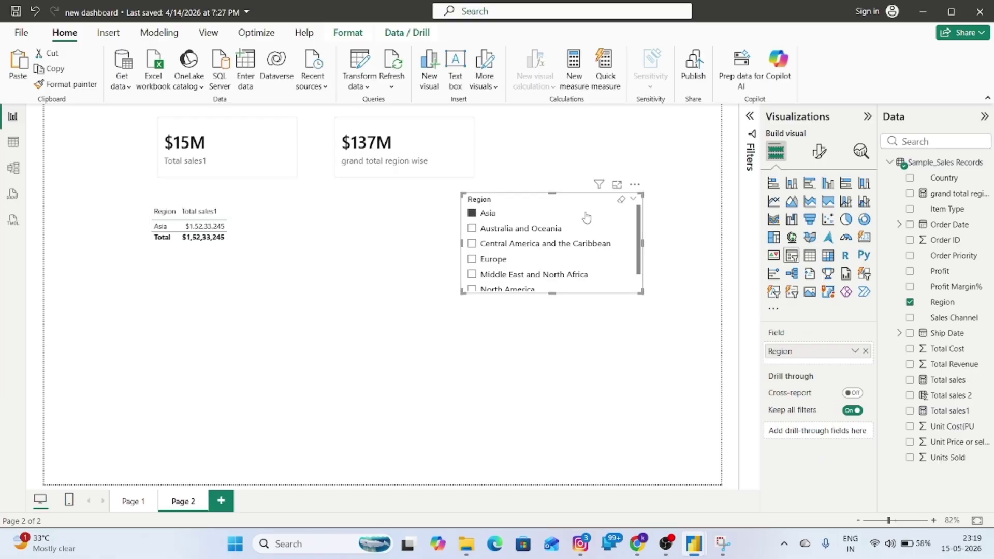
pyautogui.click(472, 214)
pyautogui.click(592, 215)
pyautogui.click(592, 215)
# Add an empty slicer below the Region slicer and enlarge it to the same width.
pyautogui.click(587, 345)
pyautogui.click(791, 255)
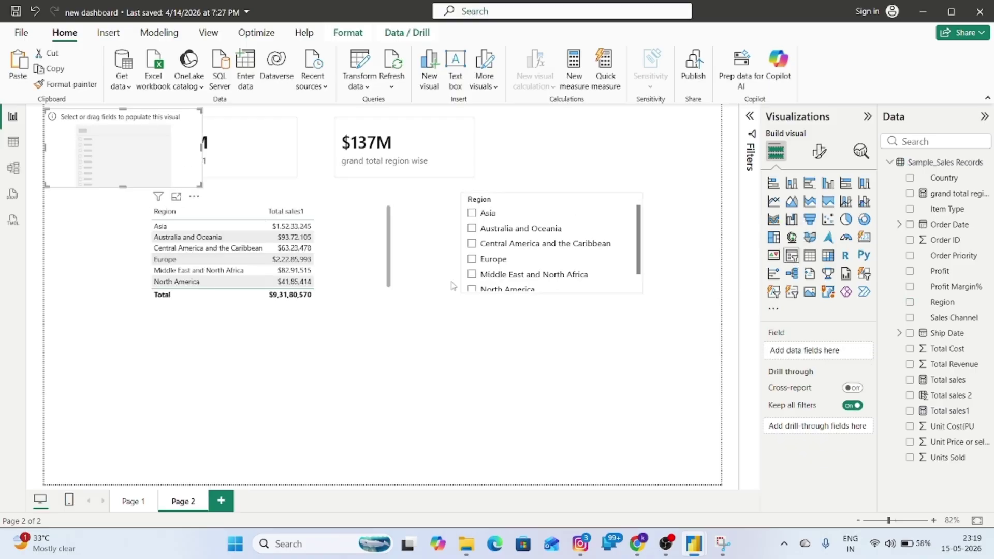
pyautogui.moveTo(154, 111); pyautogui.dragTo(571, 316)
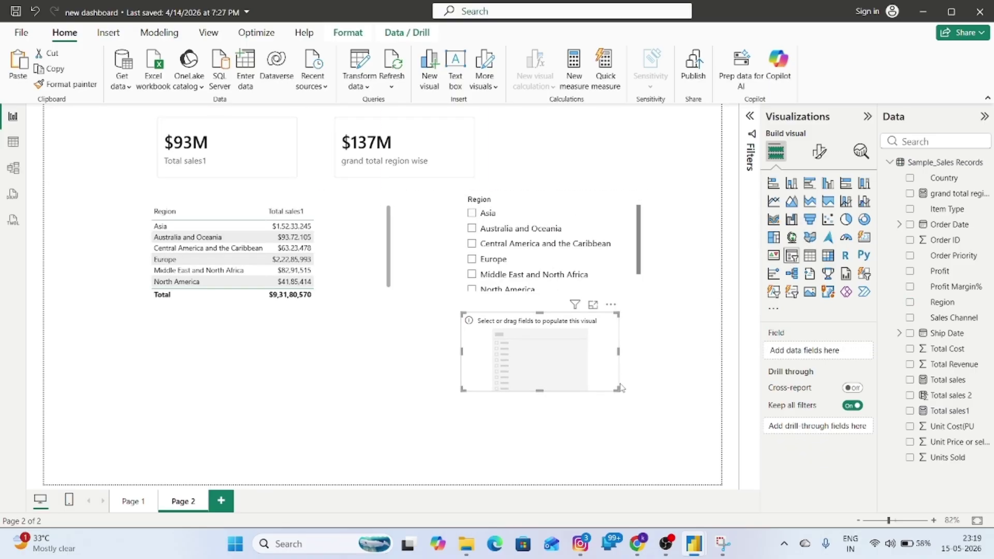
pyautogui.moveTo(620, 389); pyautogui.dragTo(646, 403)
# Search the fields for cou and assign Country to the new slicer.
pyautogui.click(919, 140)
pyautogui.write('cou')
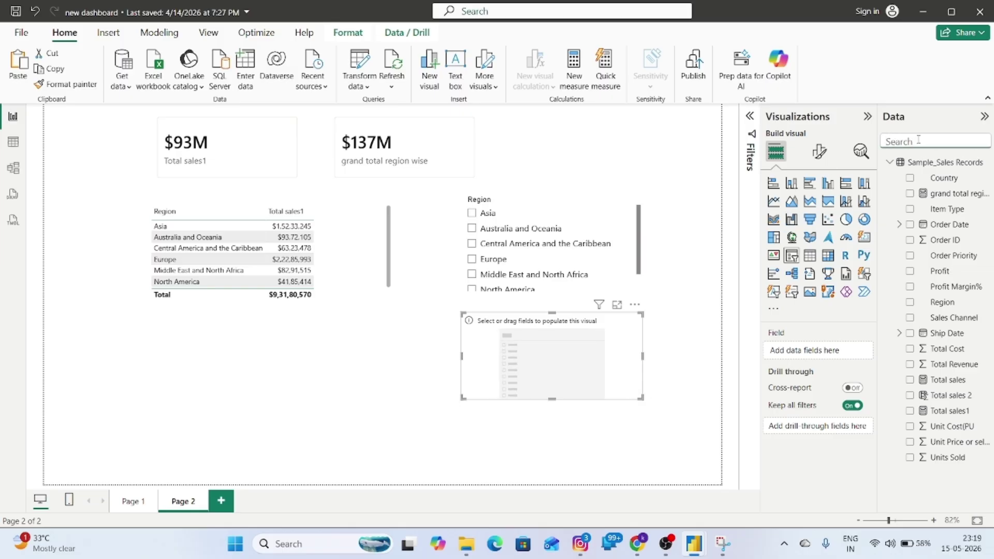
pyautogui.moveTo(945, 178); pyautogui.dragTo(550, 359)
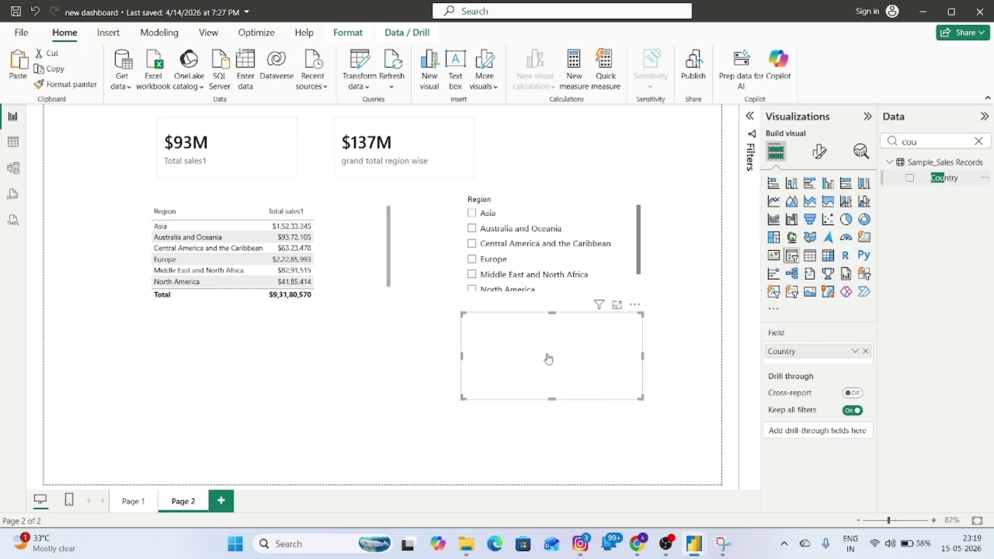
# Test the cards with Asia combined with Laos and with Kyrgyzstan in turn, and clear both slicers.
pyautogui.click(472, 214)
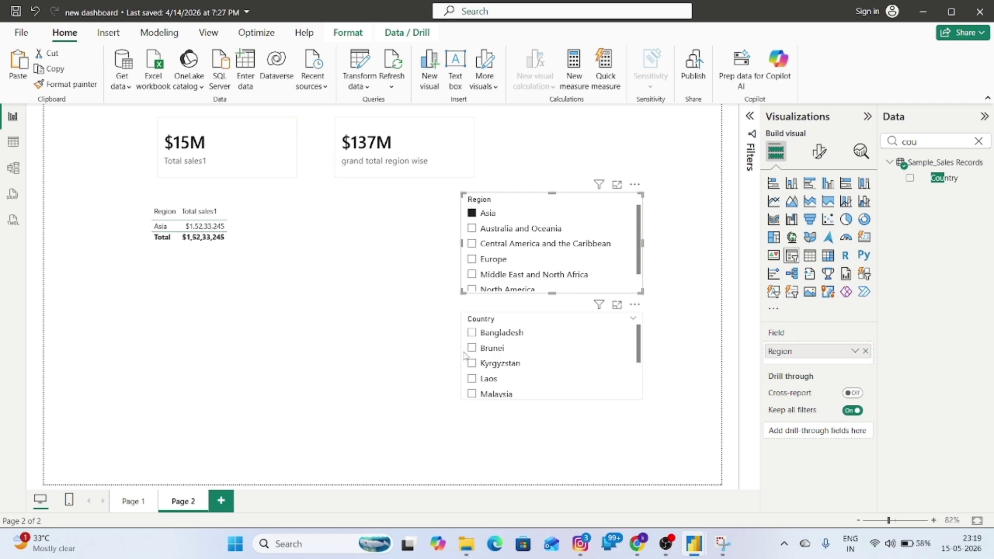
pyautogui.click(472, 380)
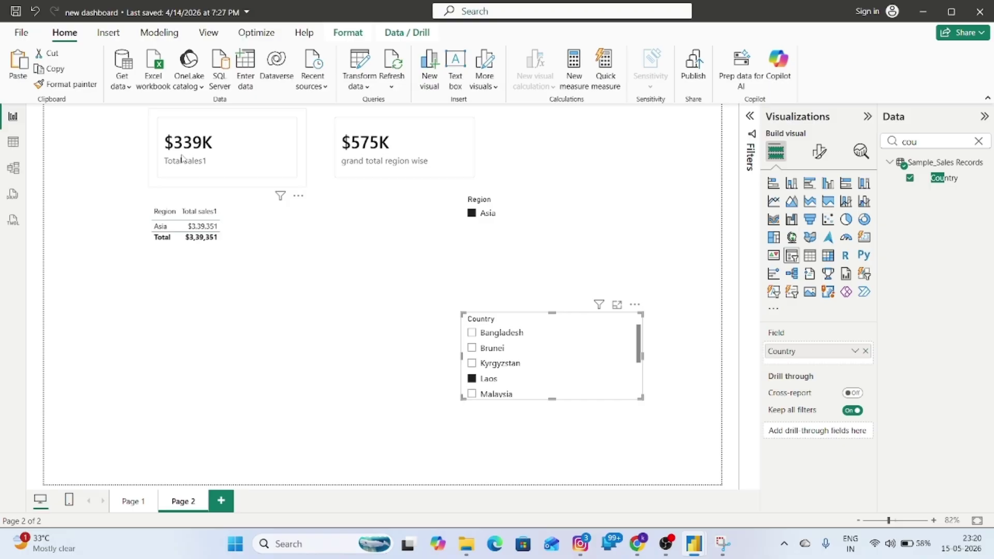
pyautogui.click(477, 363)
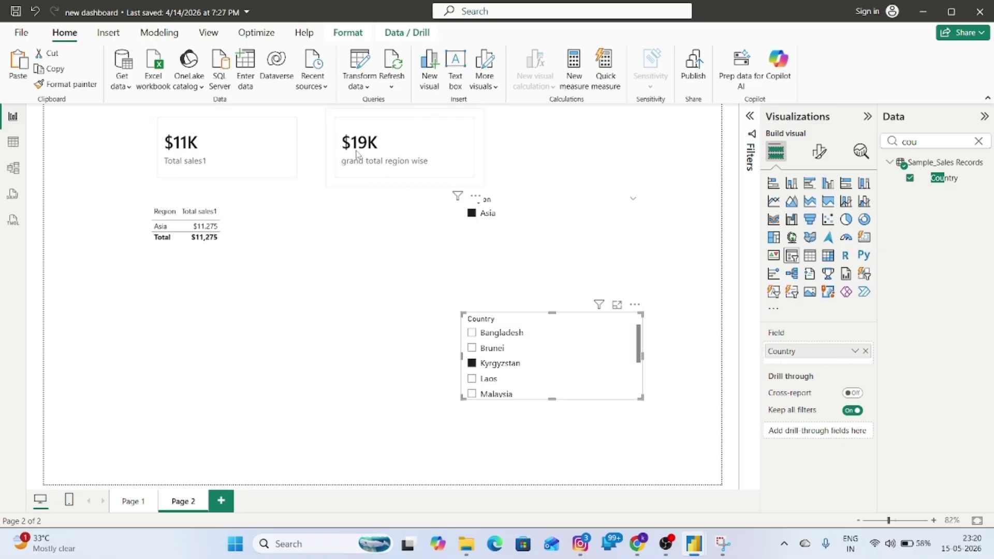
pyautogui.click(475, 363)
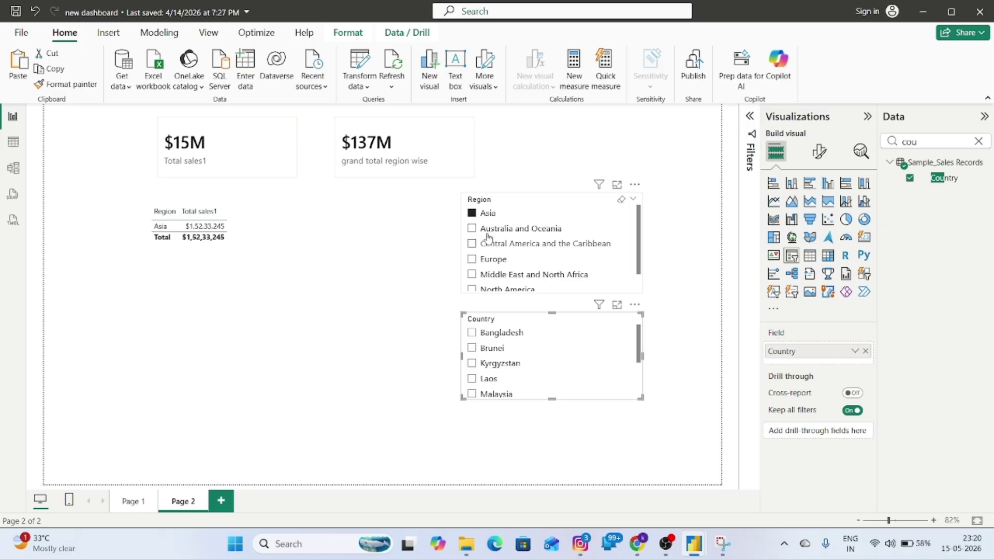
pyautogui.click(473, 214)
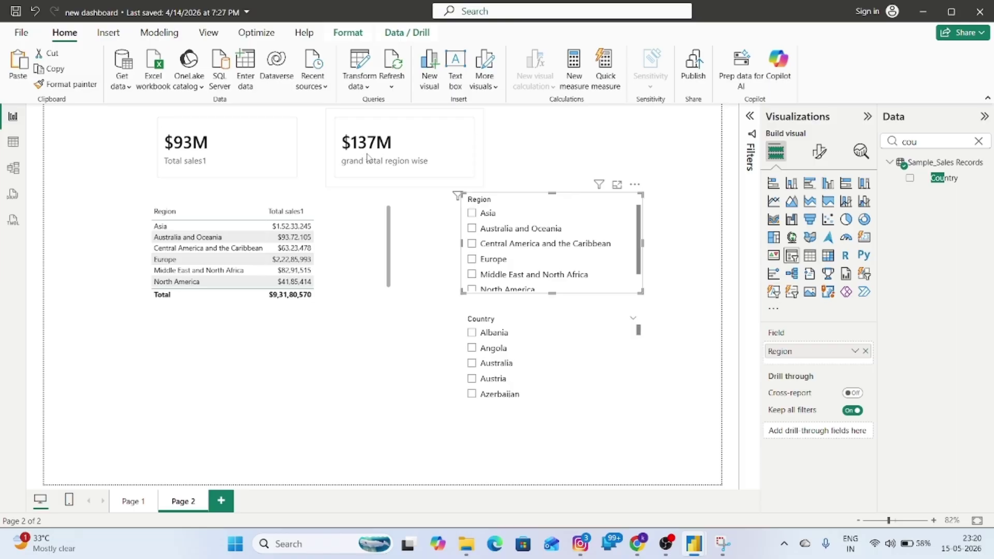
# Examine the Region filter values and the revenue and cost columns in the Sample_Sales Records data table.
pyautogui.click(13, 142)
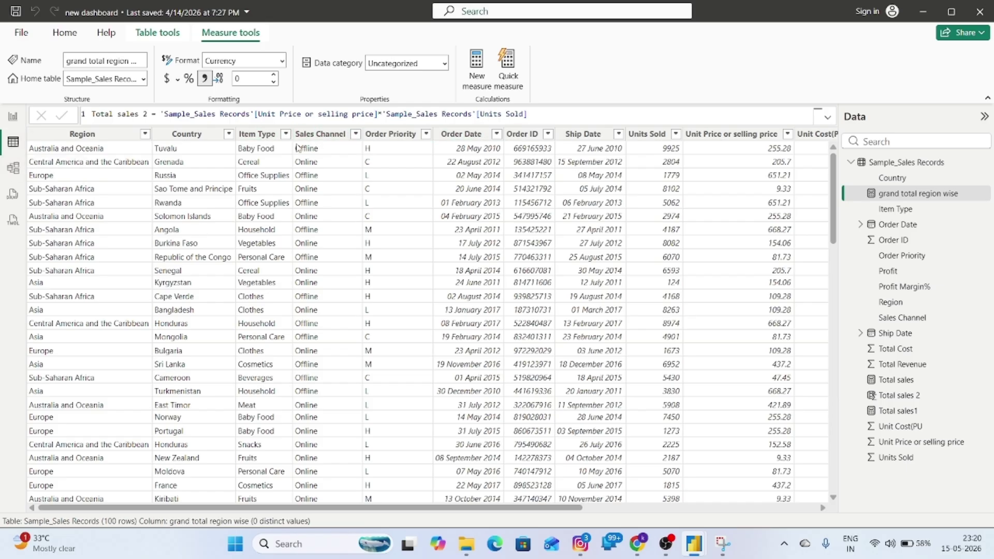
pyautogui.click(146, 135)
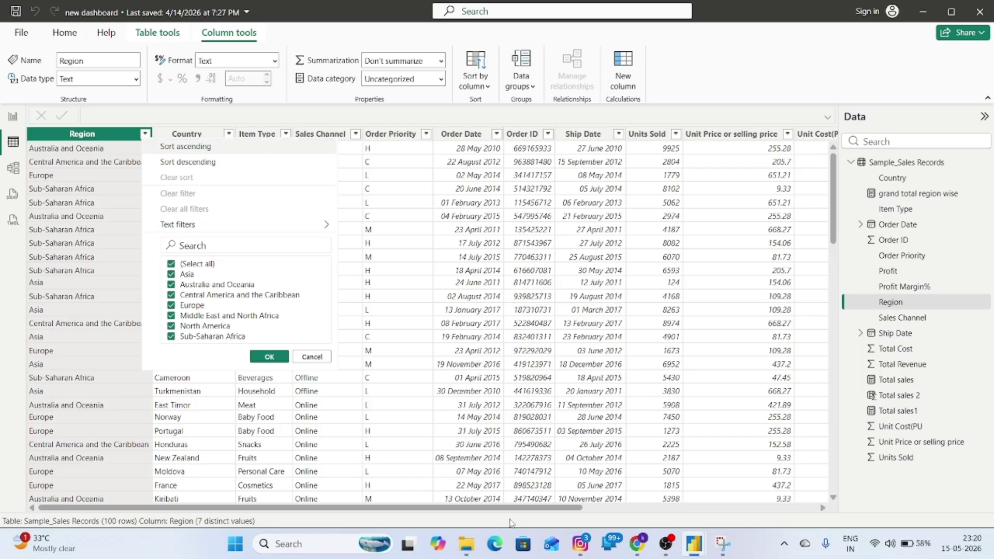
pyautogui.moveTo(587, 508); pyautogui.dragTo(779, 543)
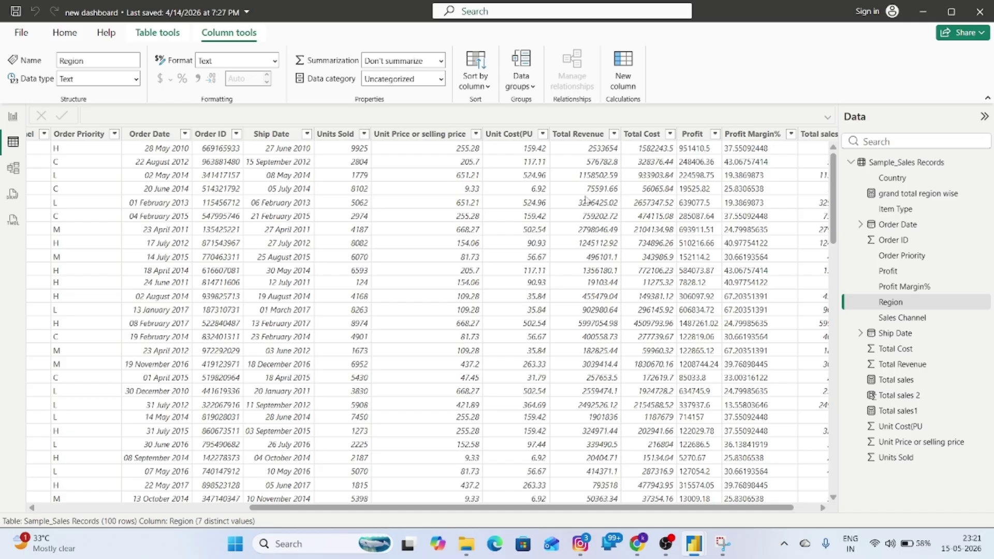
pyautogui.moveTo(834, 235); pyautogui.dragTo(831, 156)
# Return to the report page, add Country between Region and Total sales1 in the sales table, and enlarge the table.
pyautogui.moveTo(695, 543)
pyautogui.click(12, 120)
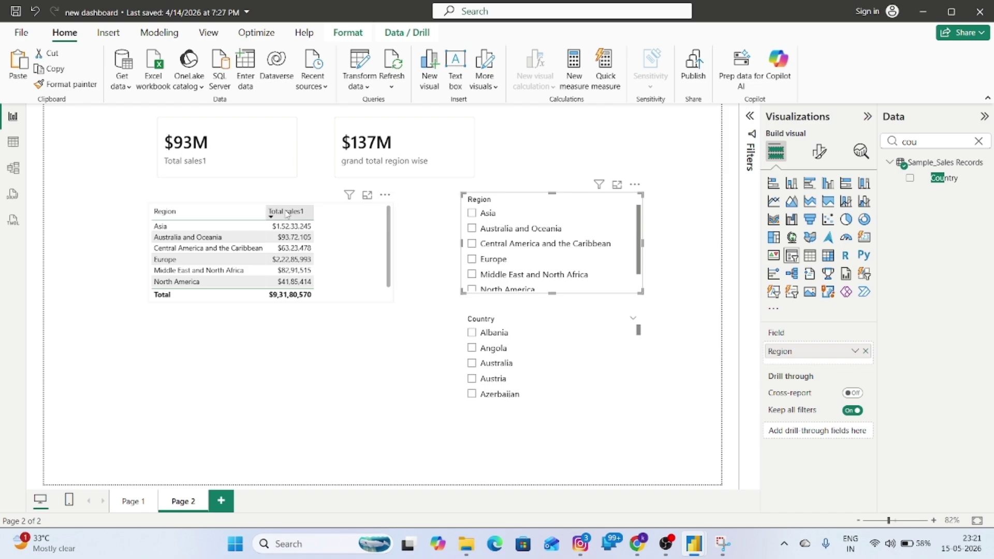
pyautogui.click(362, 282)
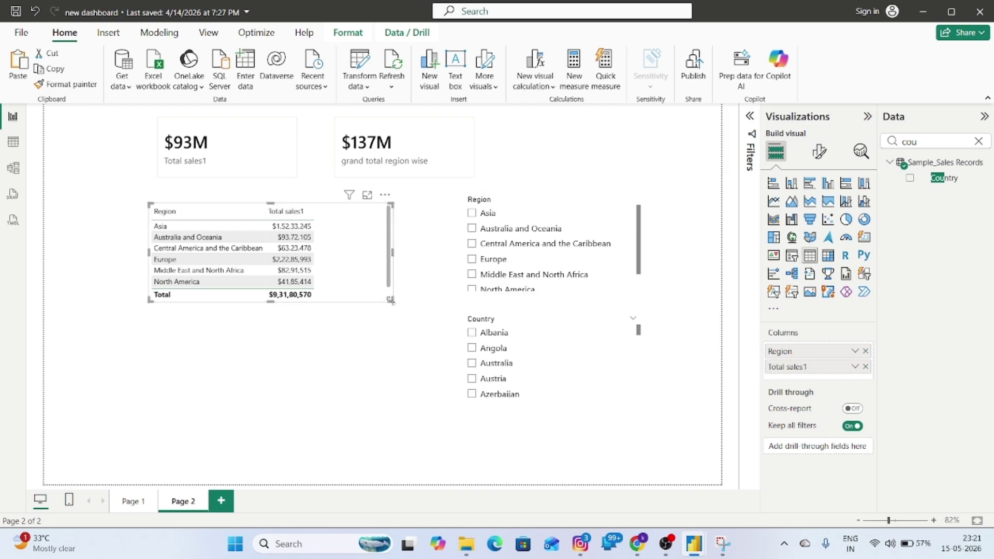
pyautogui.moveTo(391, 300); pyautogui.dragTo(381, 305)
pyautogui.moveTo(927, 178); pyautogui.dragTo(805, 362)
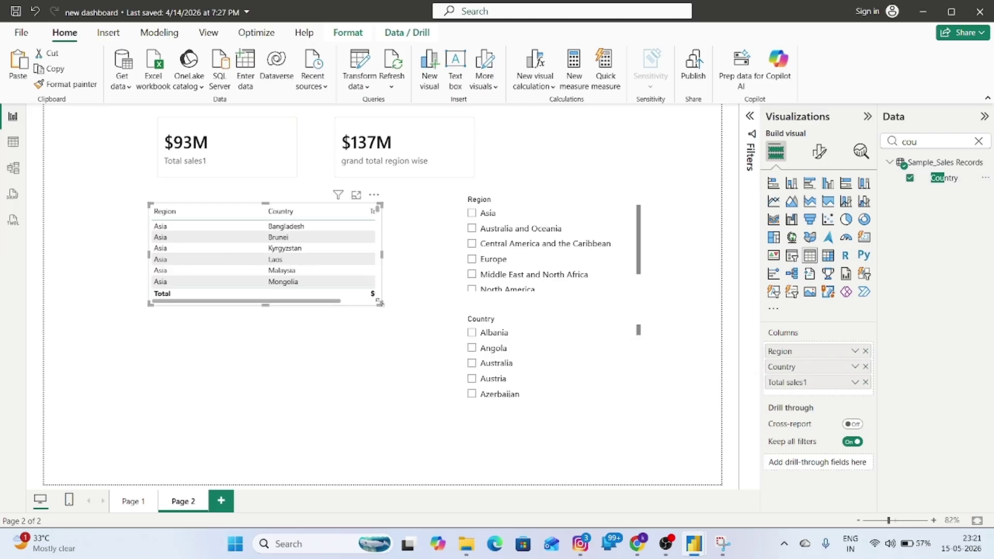
pyautogui.moveTo(380, 303); pyautogui.dragTo(414, 386)
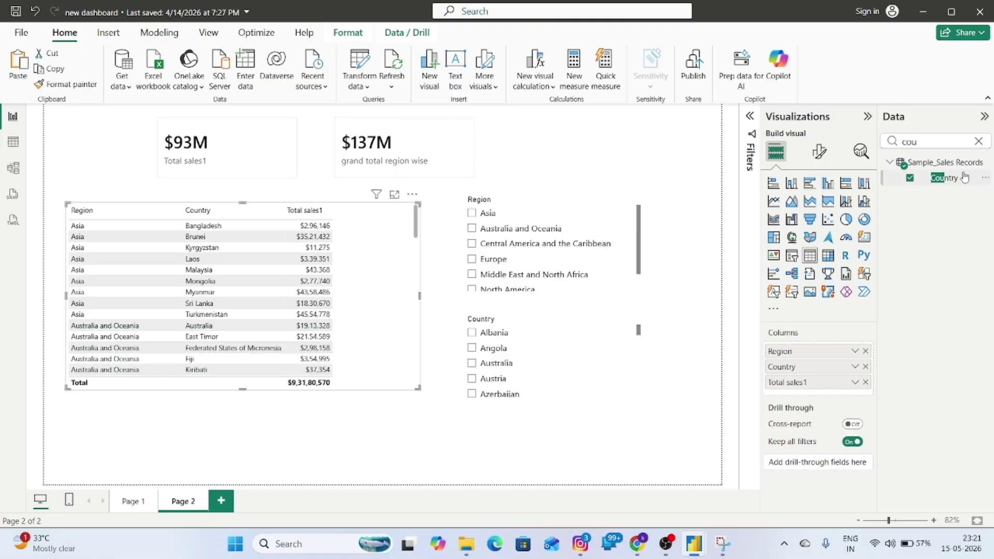
# Search the fields for gr, add the grand total region wise measure as the sales table's last column, and enlarge the table.
pyautogui.click(979, 141)
pyautogui.click(935, 141)
pyautogui.write('gr')
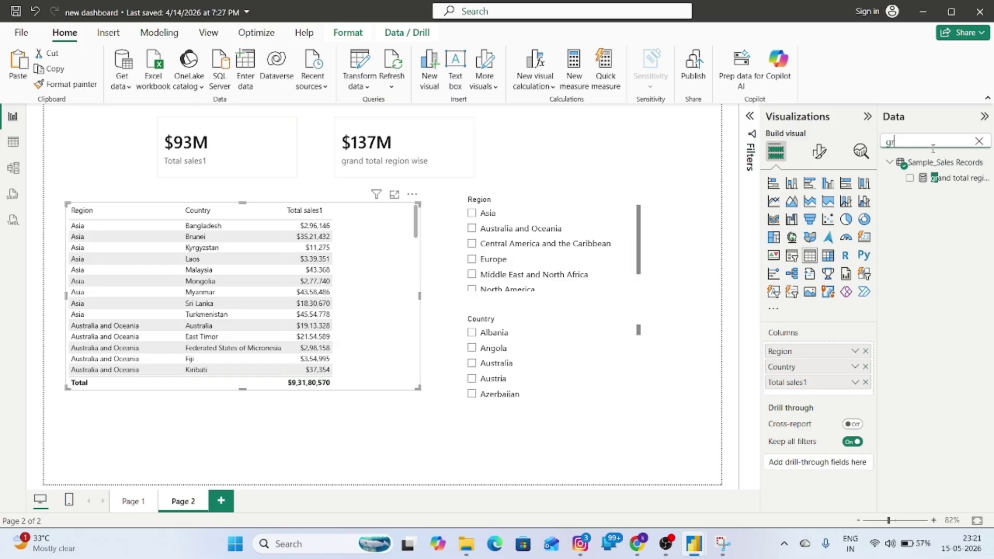
pyautogui.moveTo(952, 178); pyautogui.dragTo(805, 398)
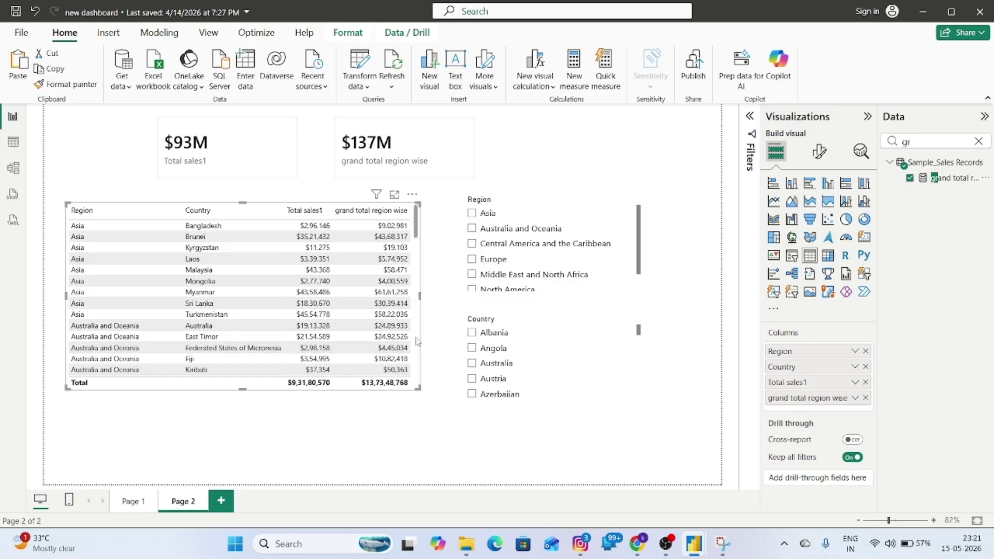
pyautogui.moveTo(421, 390); pyautogui.dragTo(442, 416)
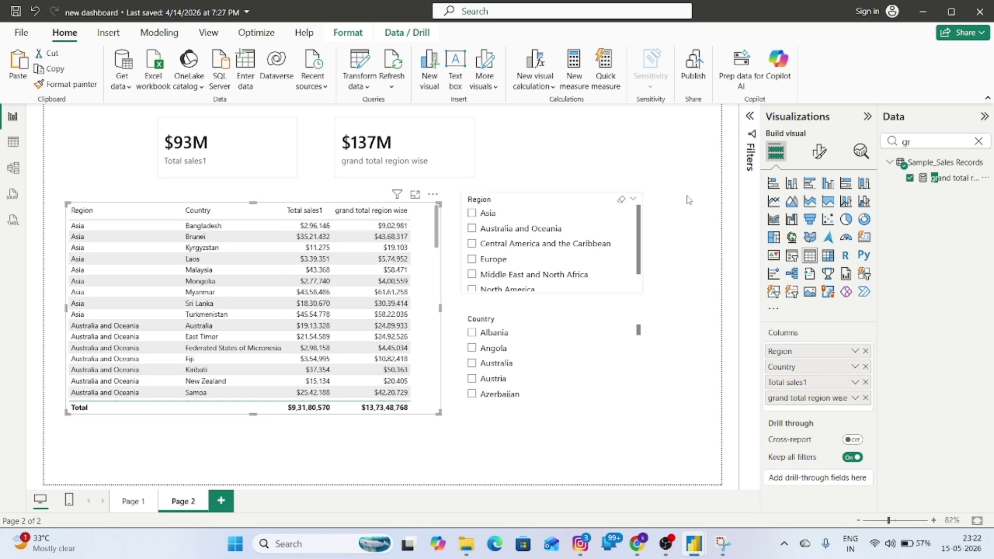
# Start a new measure in Sample_Sales Records named Contribution of sales %tage that uses the DIVIDE function.
pyautogui.click(978, 141)
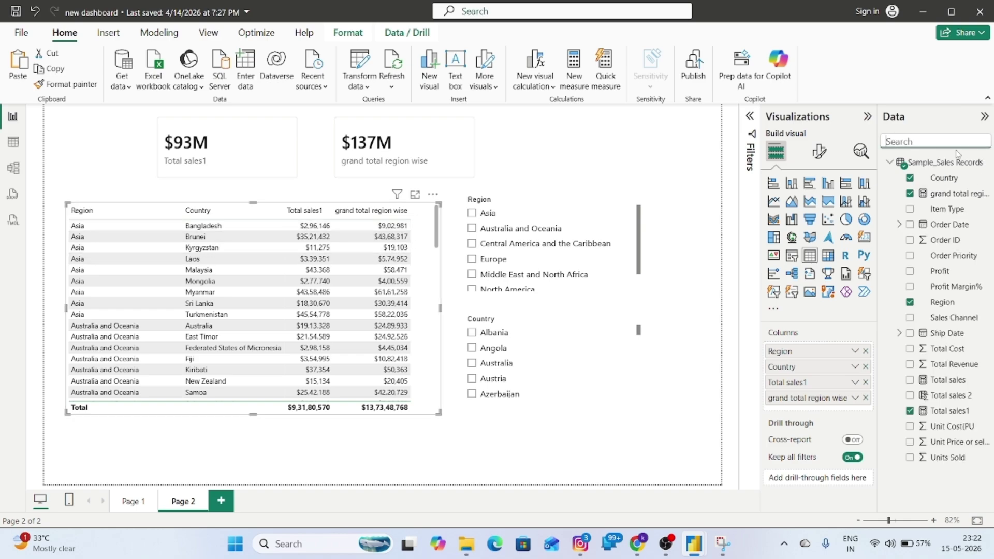
pyautogui.click(985, 162)
pyautogui.click(985, 162)
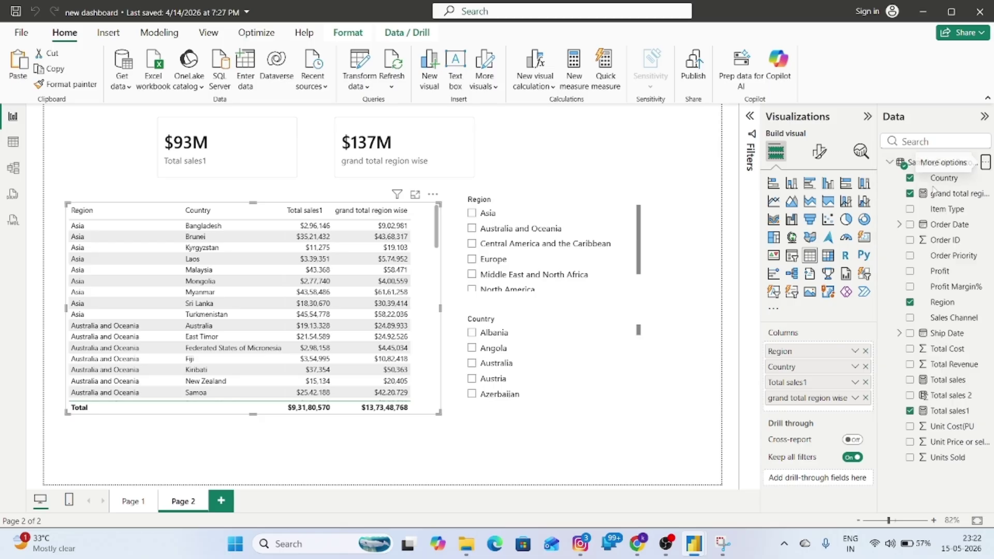
pyautogui.press('BackSpace')
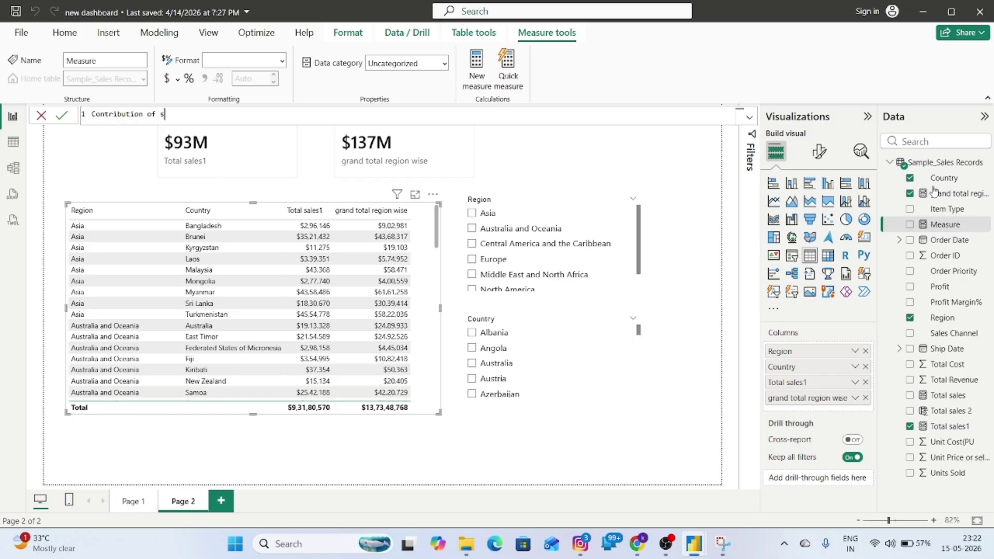
pyautogui.write('Contribution of sales %tage = dive')
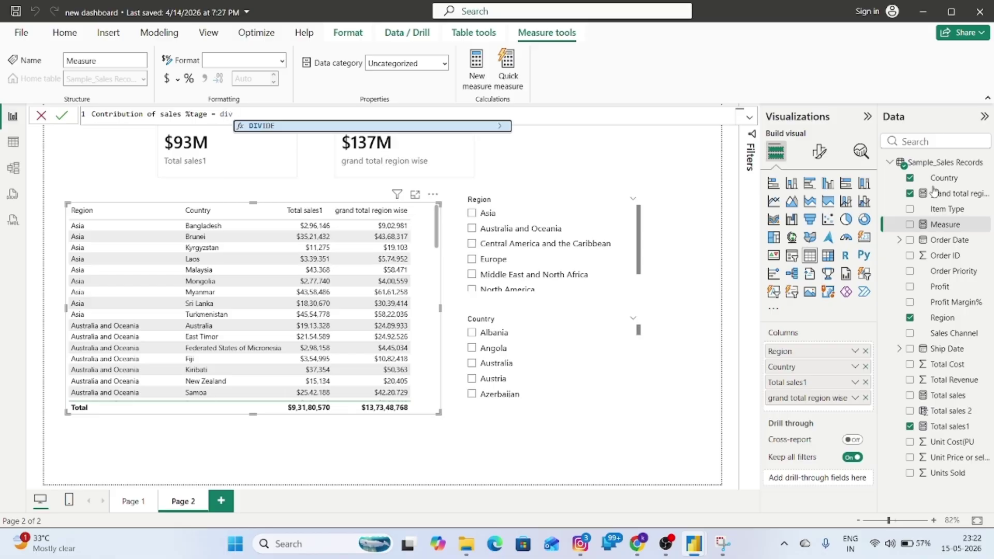
pyautogui.press('Tab')
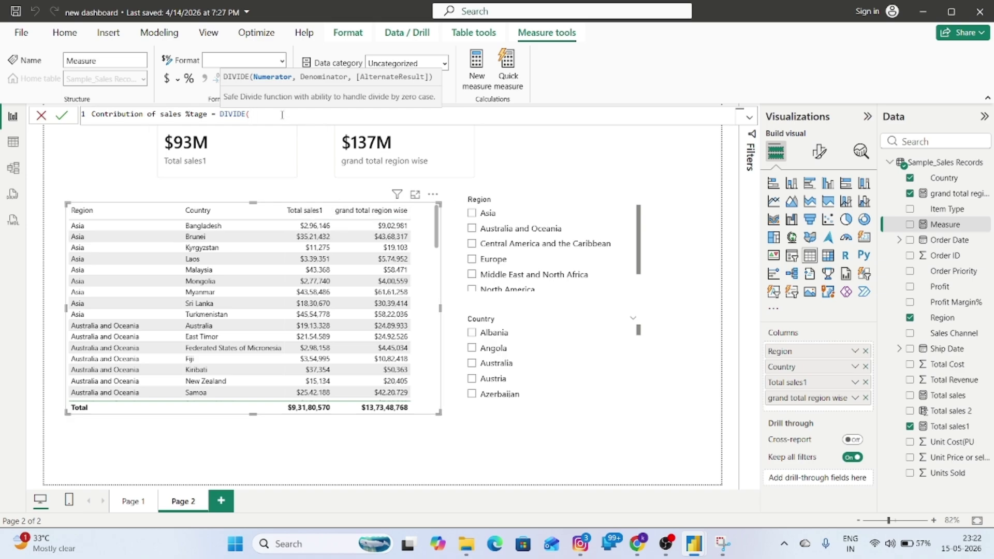
# Complete the measure with [Total sales] as numerator and [grand total region wise] as denominator, and commit it.
pyautogui.write('toa')
pyautogui.press('BackSpace')
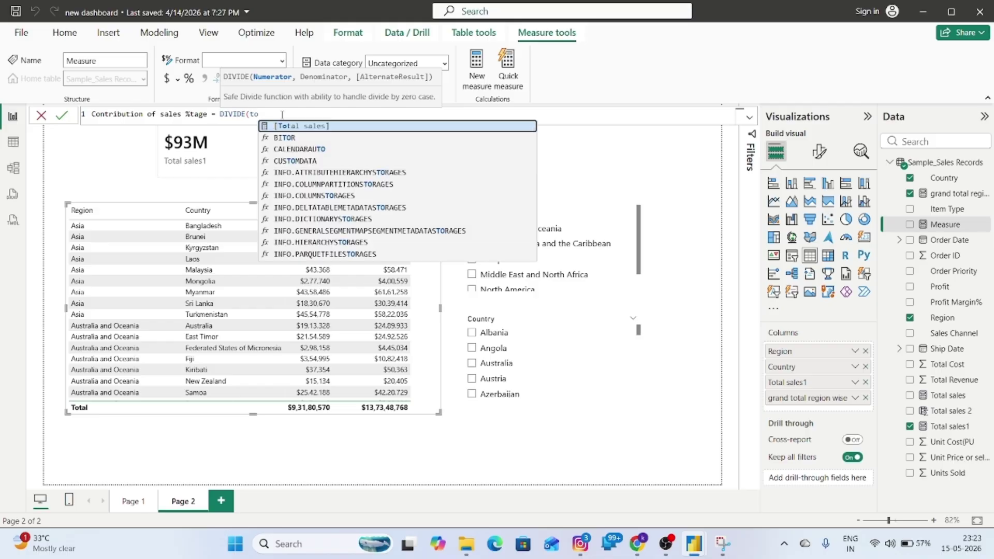
pyautogui.press('Tab')
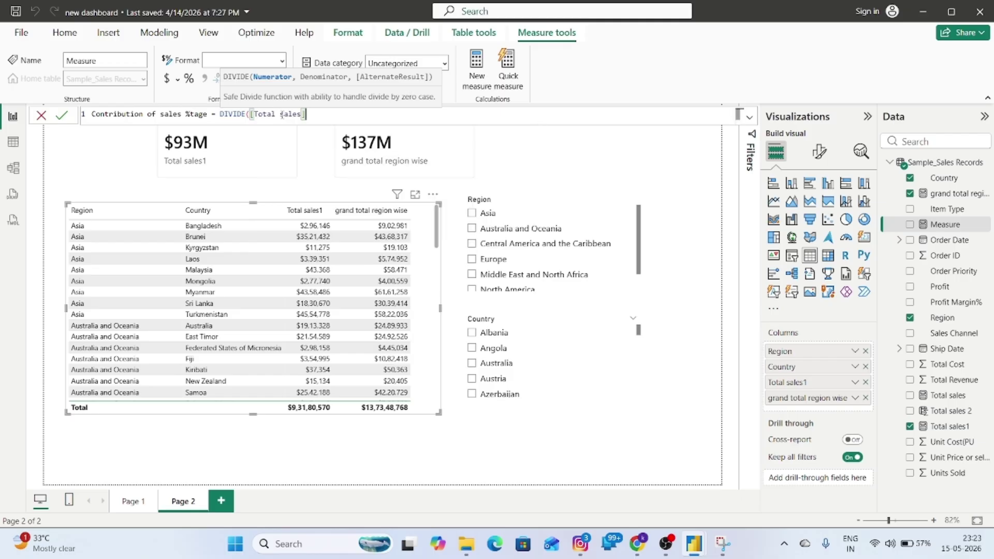
pyautogui.write(',')
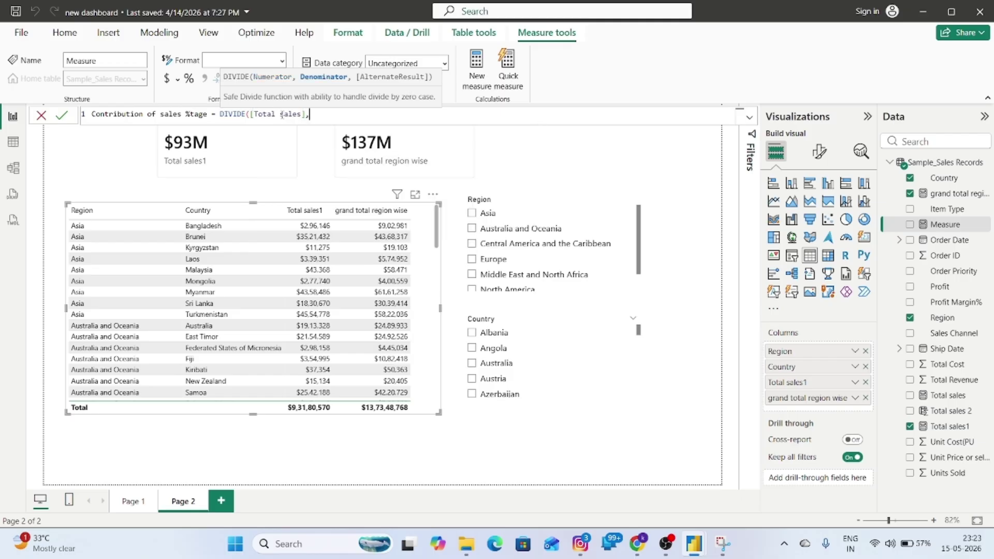
pyautogui.write('gr')
pyautogui.press('Tab')
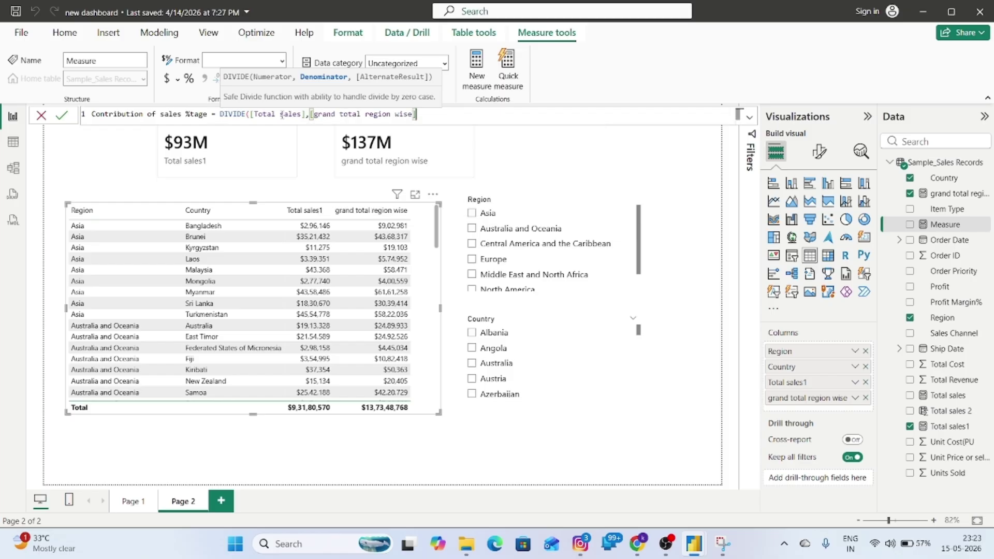
pyautogui.click(61, 116)
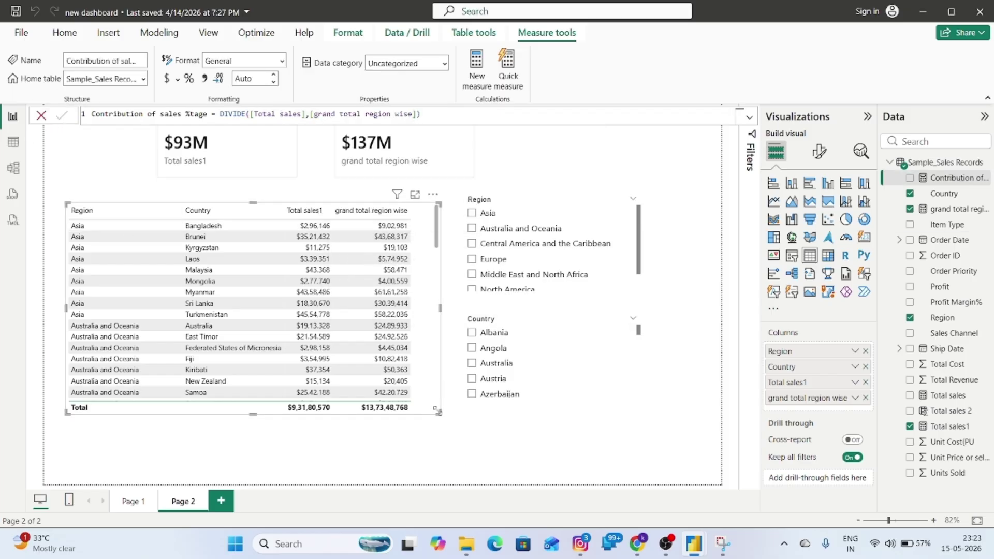
# Move the Region and Country slicers further to the right on the page and widen the sales table.
pyautogui.moveTo(548, 212); pyautogui.dragTo(628, 197)
pyautogui.moveTo(530, 321); pyautogui.dragTo(608, 307)
pyautogui.click(437, 381)
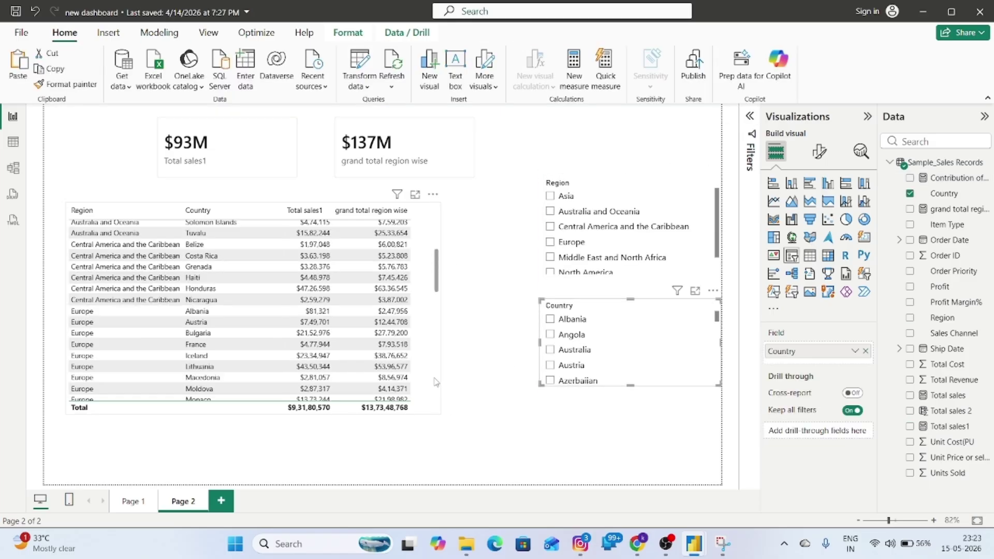
pyautogui.moveTo(441, 414); pyautogui.dragTo(472, 419)
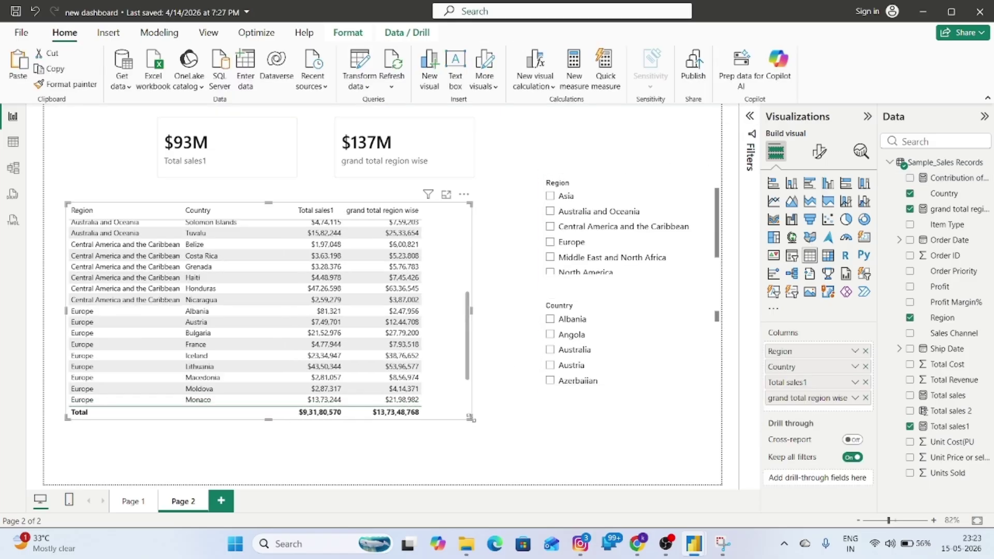
# Add the Contribution of sales %tage measure to the sales table and enlarge the table for the extra column.
pyautogui.click(923, 141)
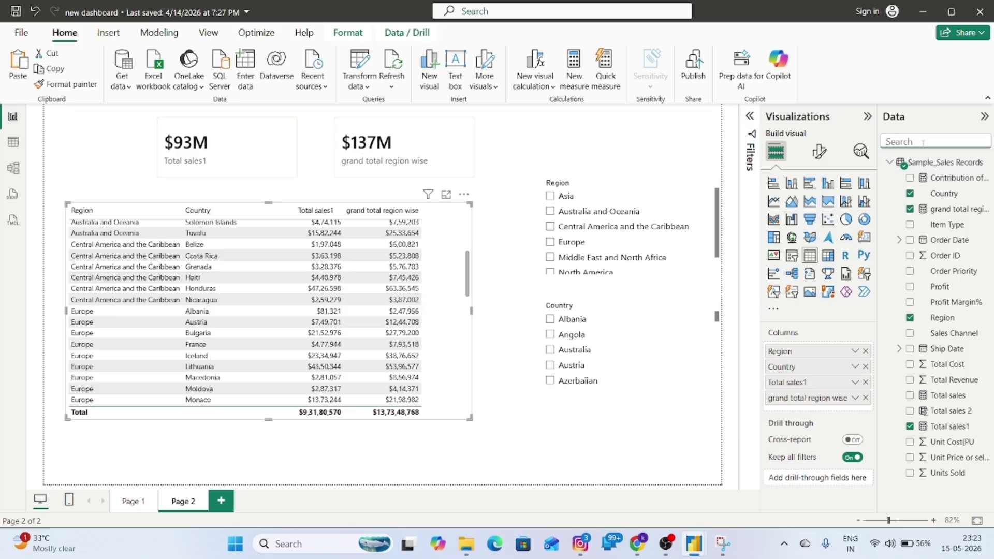
pyautogui.click(941, 214)
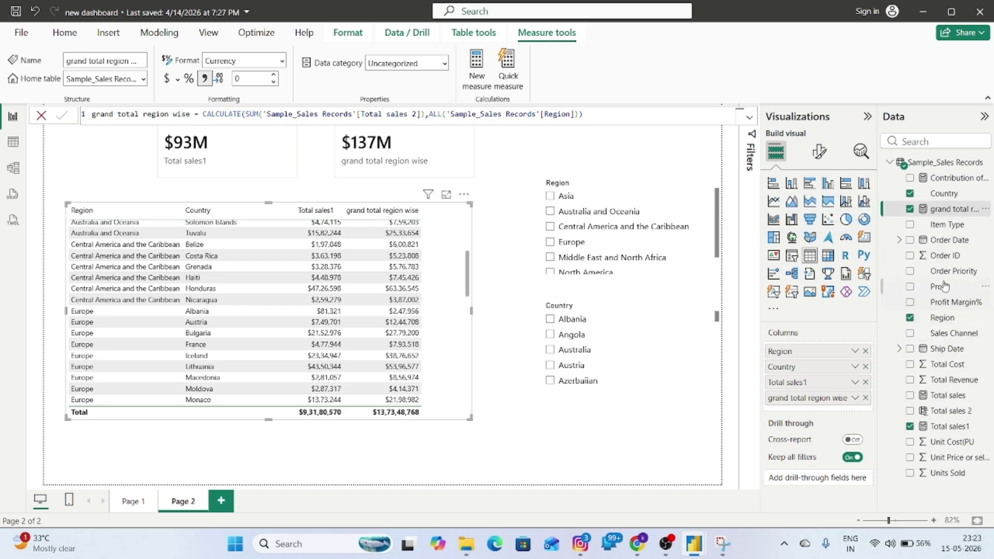
pyautogui.click(943, 177)
pyautogui.moveTo(943, 177); pyautogui.dragTo(460, 237)
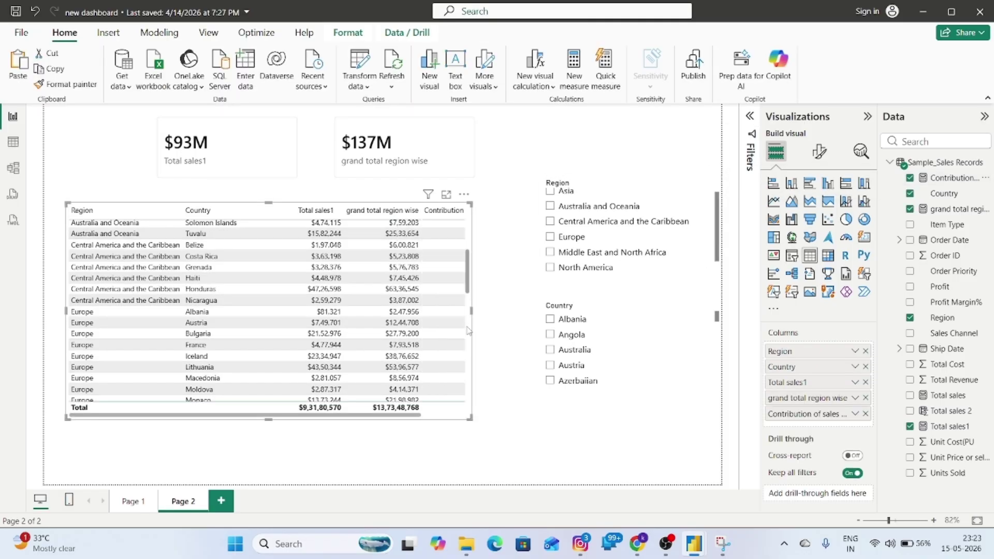
pyautogui.moveTo(471, 419); pyautogui.dragTo(513, 452)
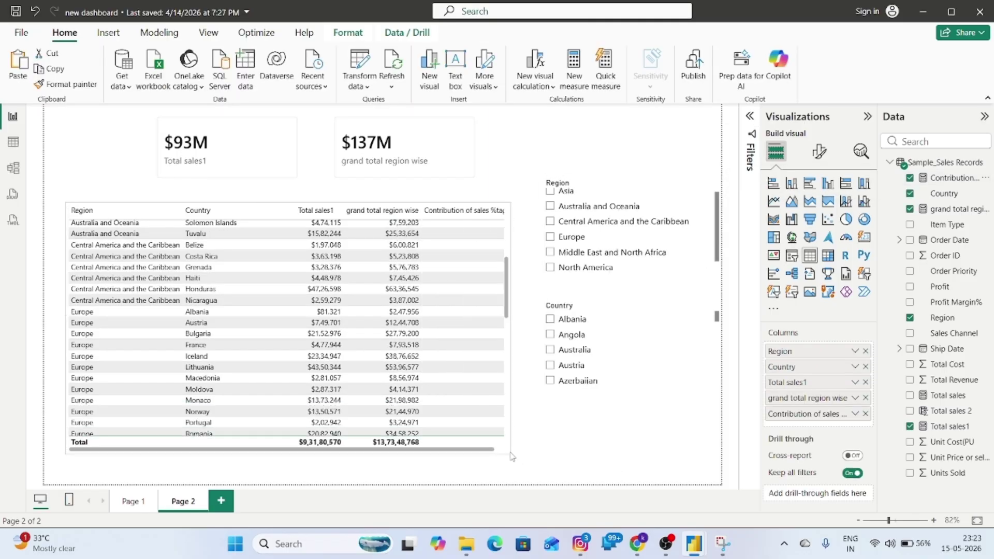
# Check both measure formulas, replace the numerator in Contribution of sales %tage with [Total sales1], and commit the change.
pyautogui.click(955, 209)
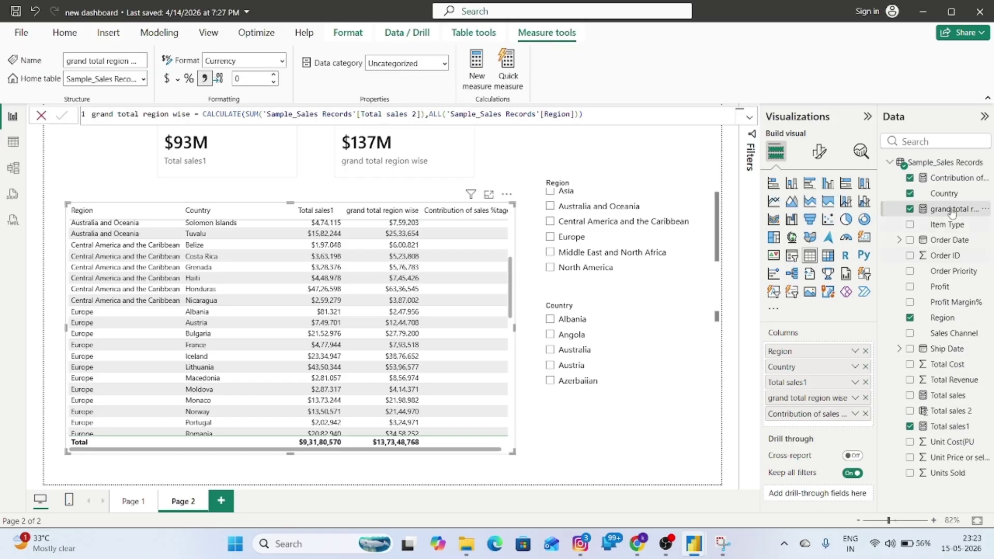
pyautogui.click(952, 178)
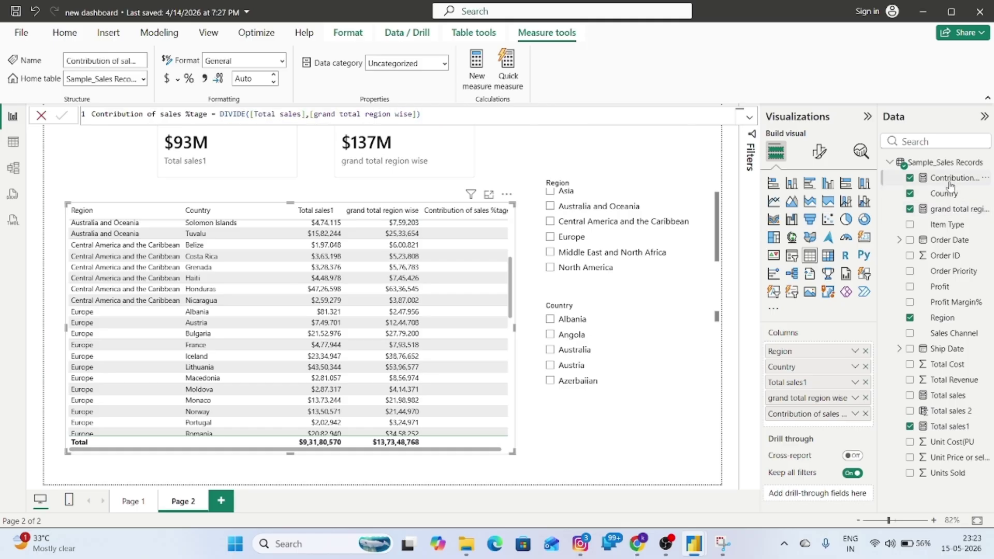
pyautogui.click(447, 110)
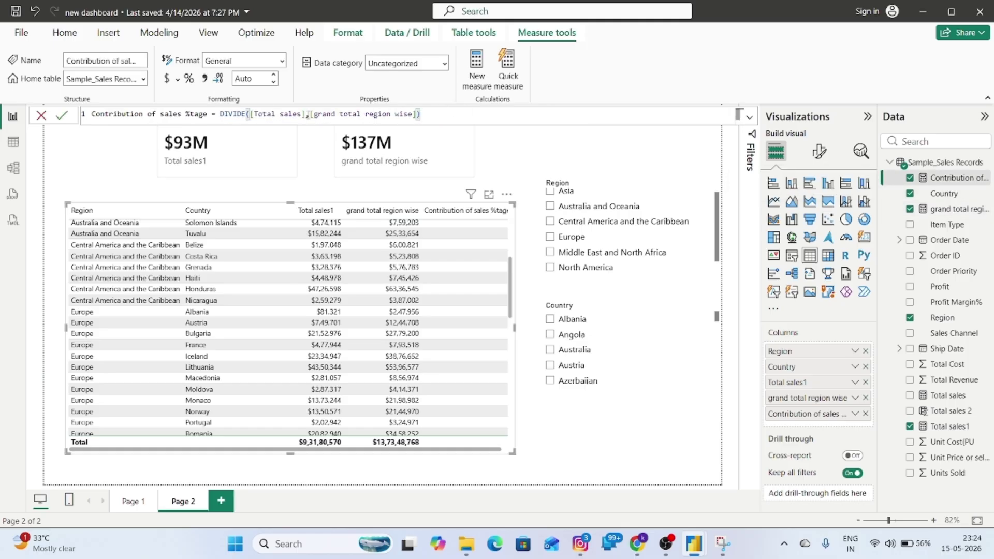
pyautogui.click(306, 114)
pyautogui.press('BackSpace')
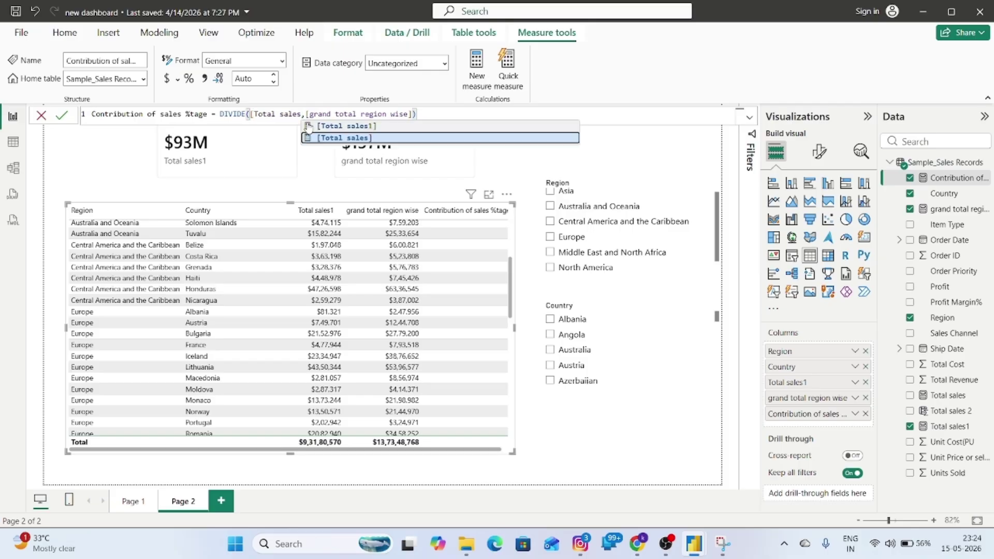
pyautogui.click(307, 126)
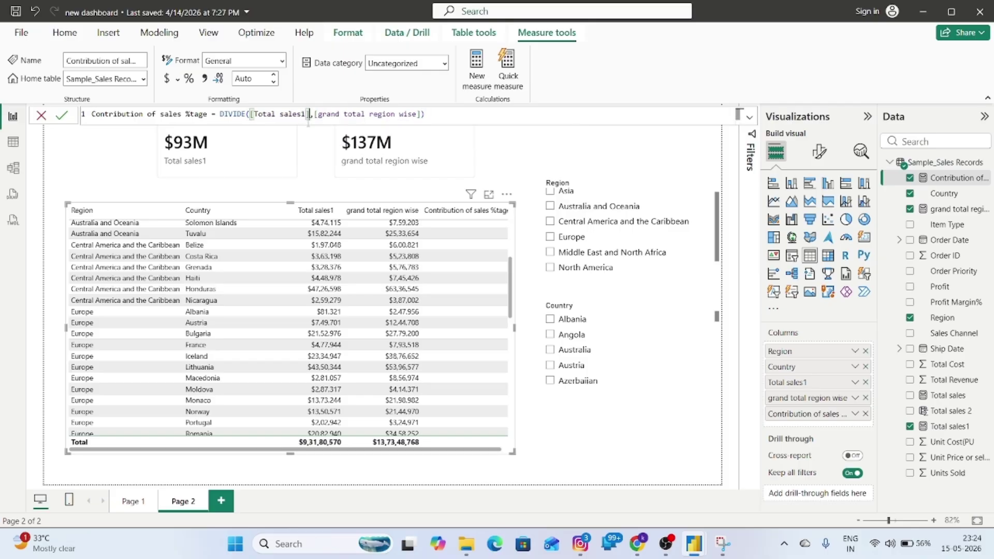
pyautogui.click(62, 117)
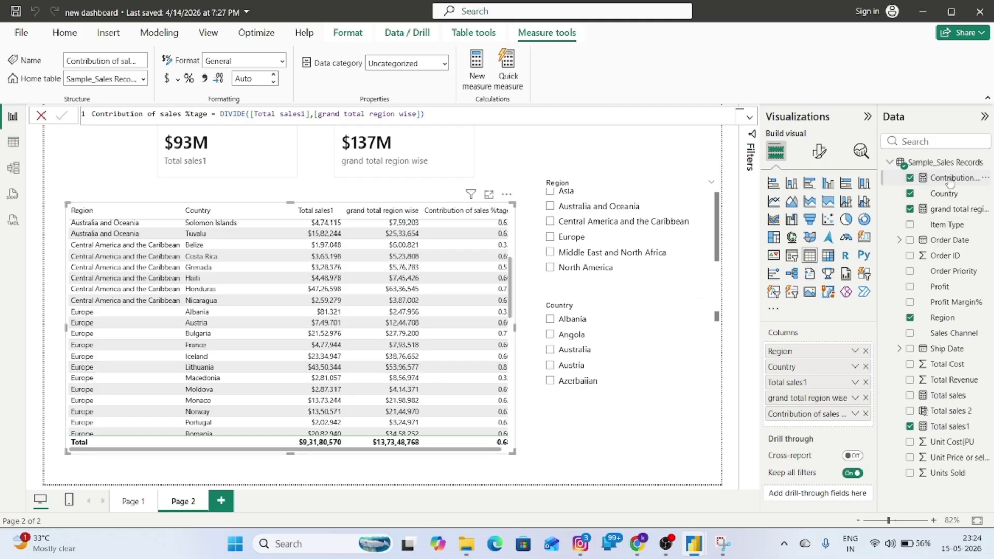
# Format the Contribution of sales %tage measure as Percentage.
pyautogui.click(168, 82)
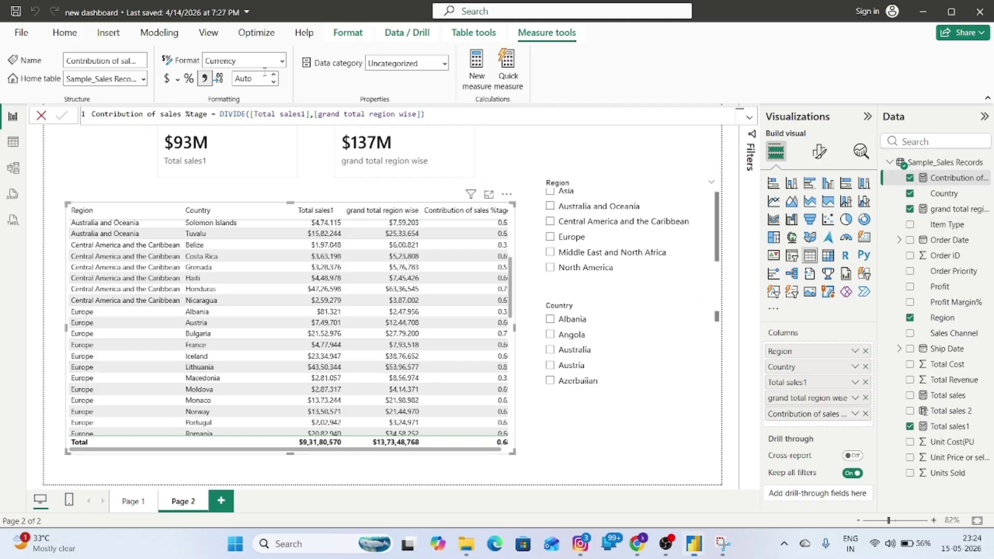
pyautogui.click(274, 82)
pyautogui.click(280, 64)
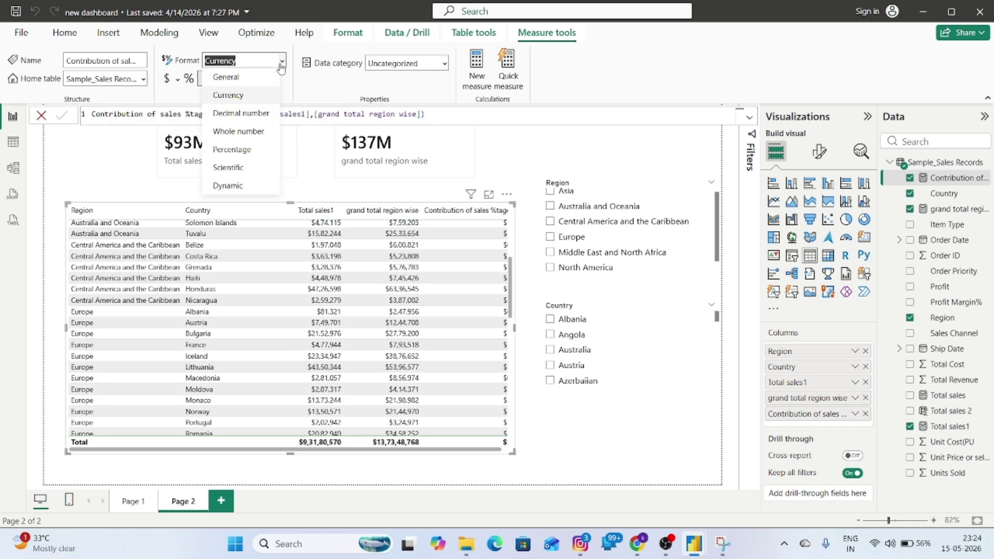
pyautogui.click(236, 152)
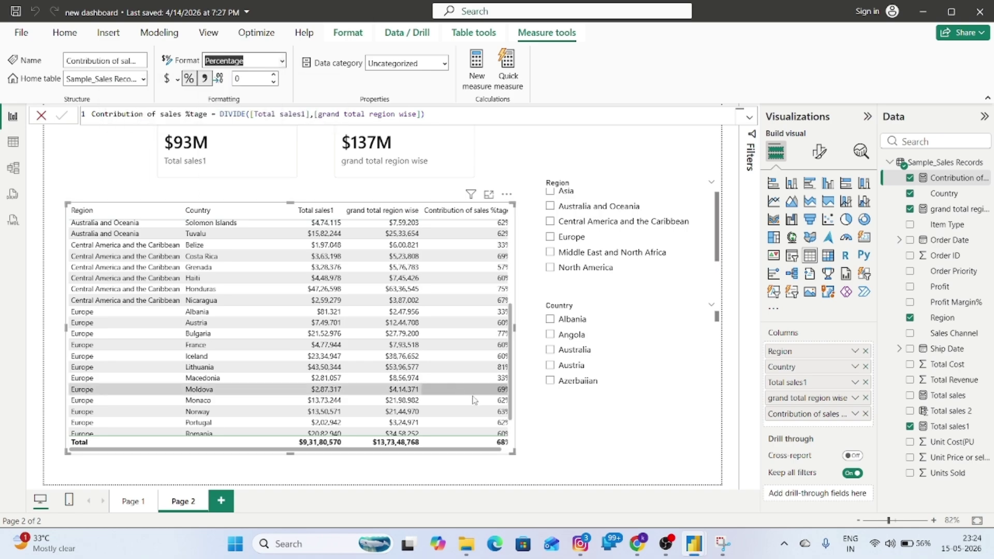
# Widen the sales table, move it up and left on the page, and shift the Region slicer slightly upward.
pyautogui.moveTo(513, 452); pyautogui.dragTo(555, 460)
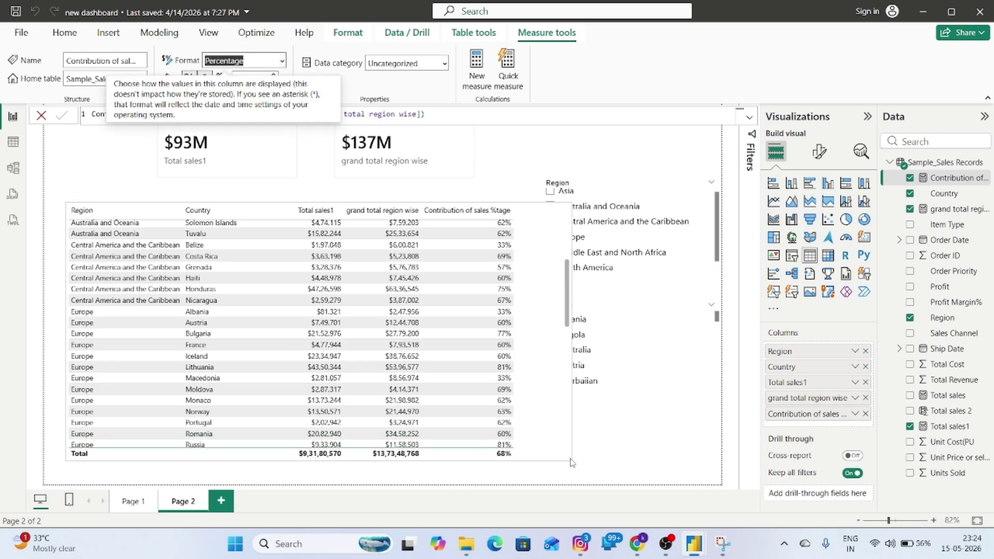
pyautogui.moveTo(554, 298); pyautogui.dragTo(510, 207)
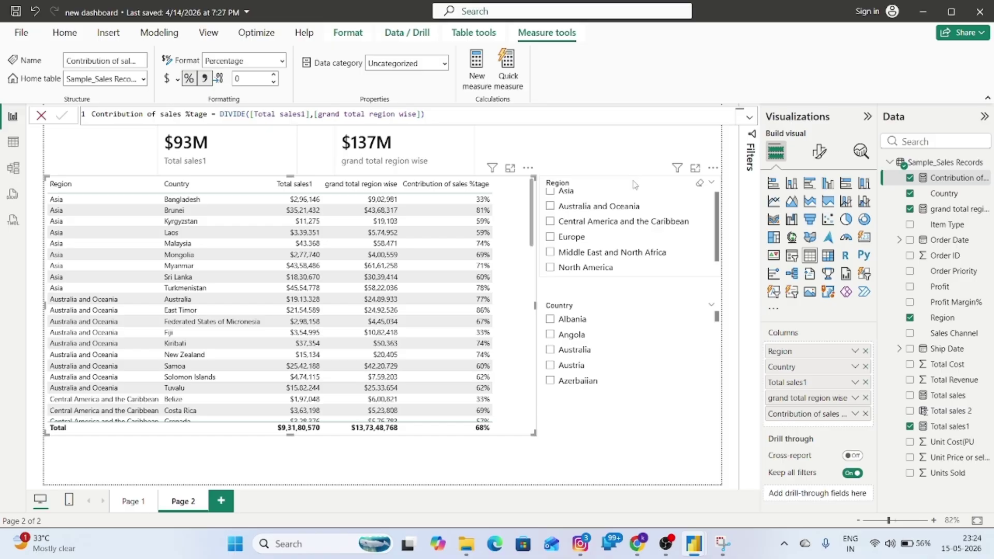
pyautogui.moveTo(644, 179); pyautogui.dragTo(655, 166)
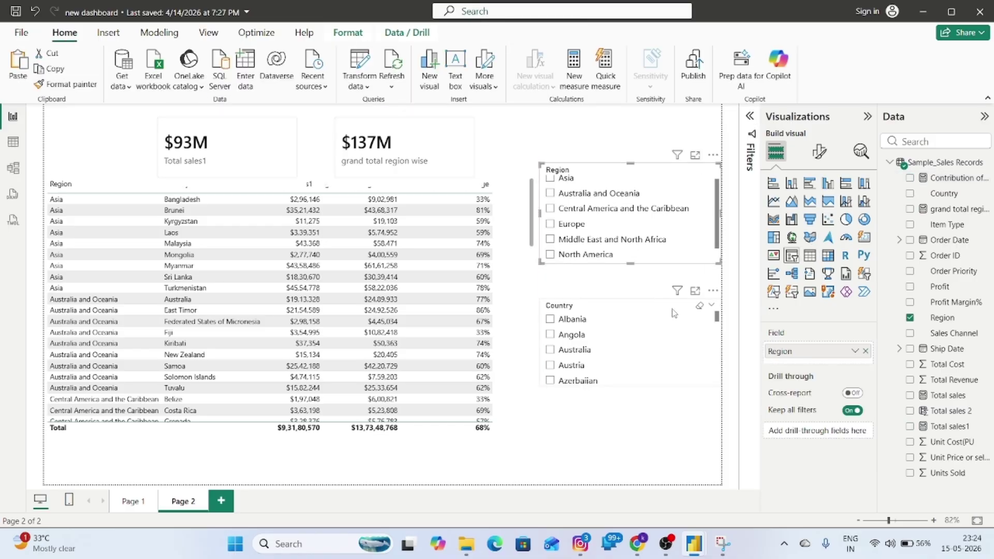
# Move the Country slicer slightly up and shift the Total sales1 and grand total region wise cards left above the table.
pyautogui.moveTo(671, 308); pyautogui.dragTo(668, 299)
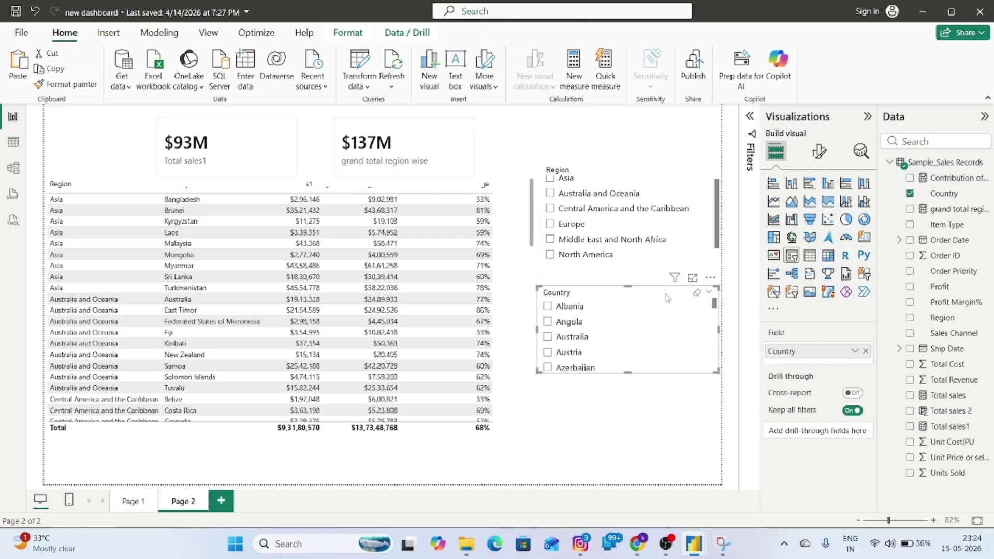
pyautogui.moveTo(235, 128); pyautogui.dragTo(137, 123)
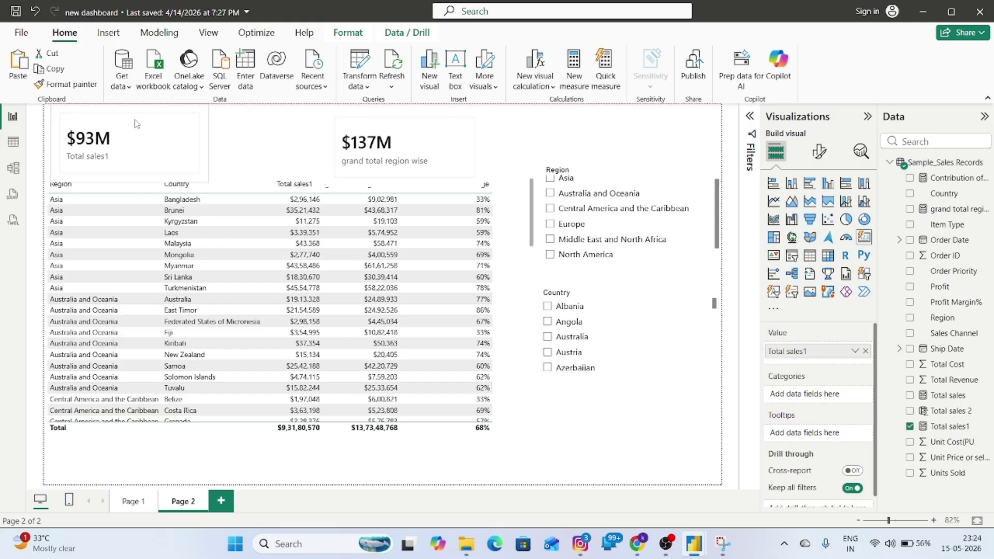
pyautogui.moveTo(368, 125); pyautogui.dragTo(268, 122)
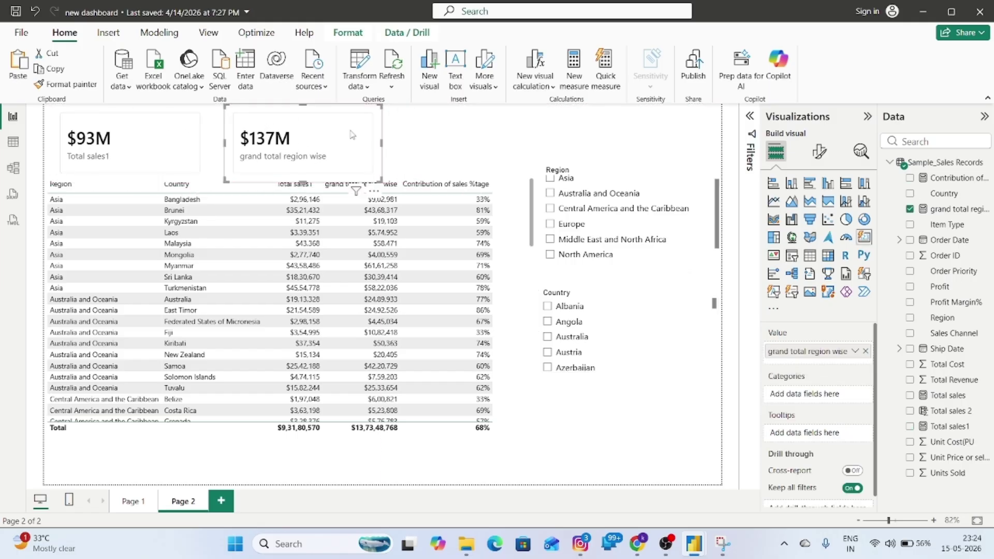
pyautogui.click(439, 149)
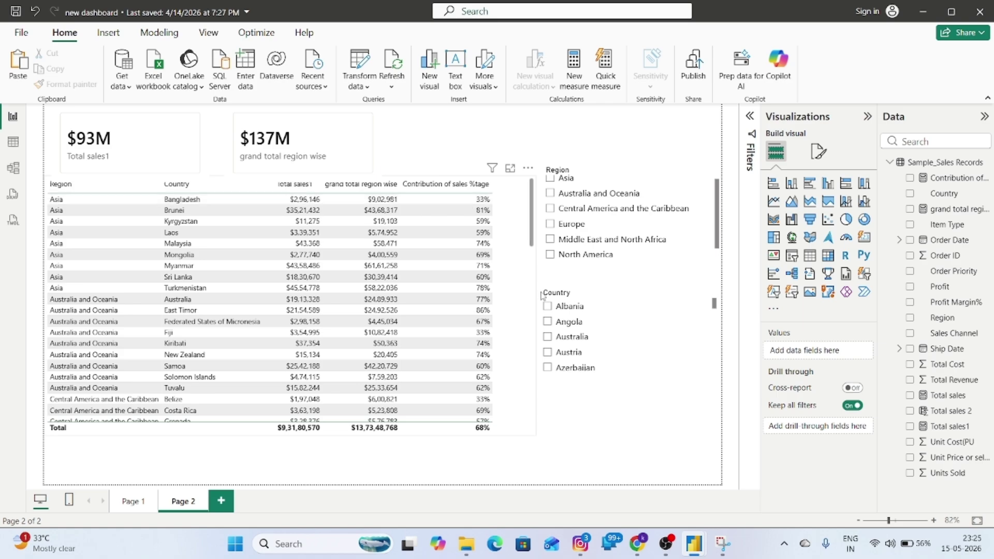
# Check the sales figures with the Country slicer filtered to Australia, clear the filter, and look over the underlying sales records.
pyautogui.click(549, 339)
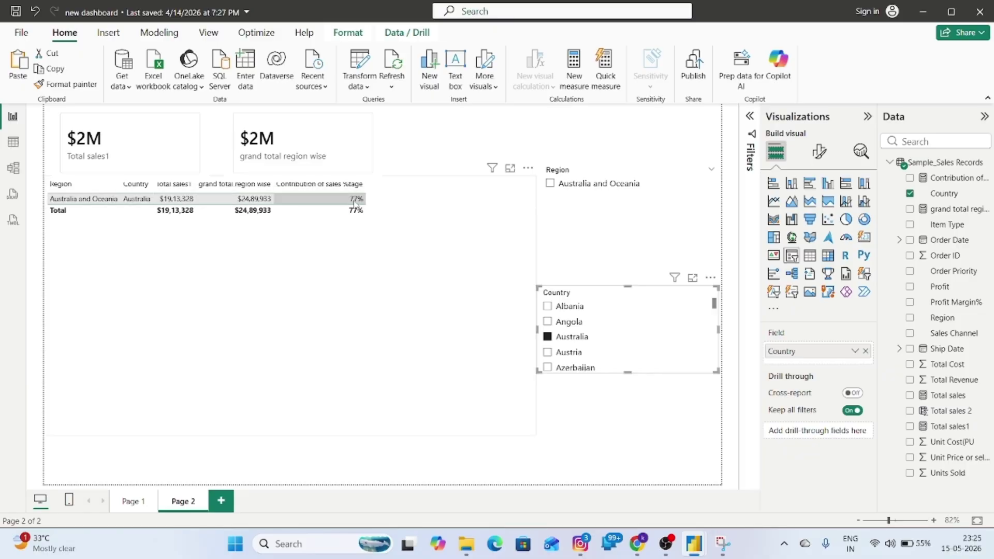
pyautogui.click(548, 337)
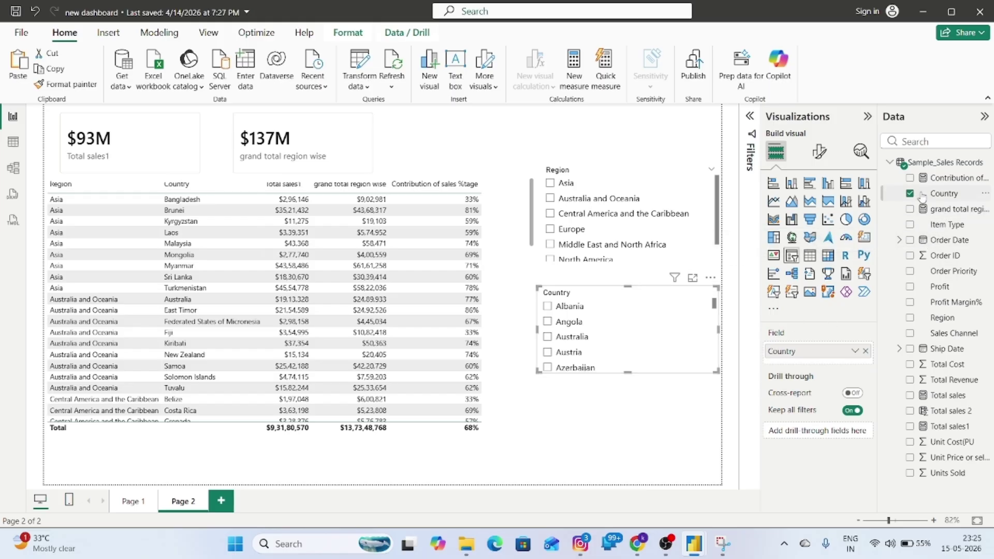
pyautogui.click(13, 142)
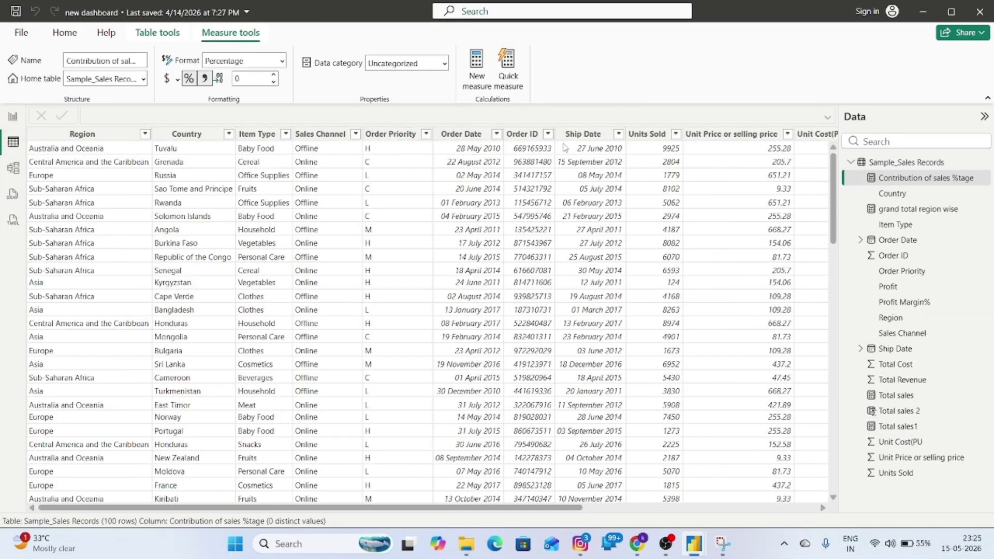
pyautogui.click(13, 117)
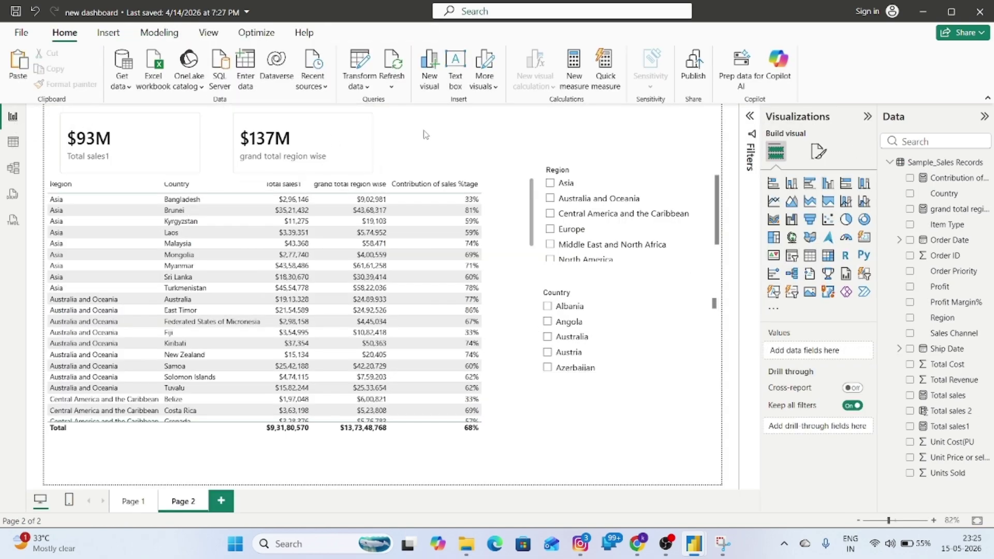
# Create the measure total oder = COUNT('Sample_Sales Records'[Order ID]) in the Sample_Sales Records table.
pyautogui.rightClick(952, 162)
pyautogui.click(909, 185)
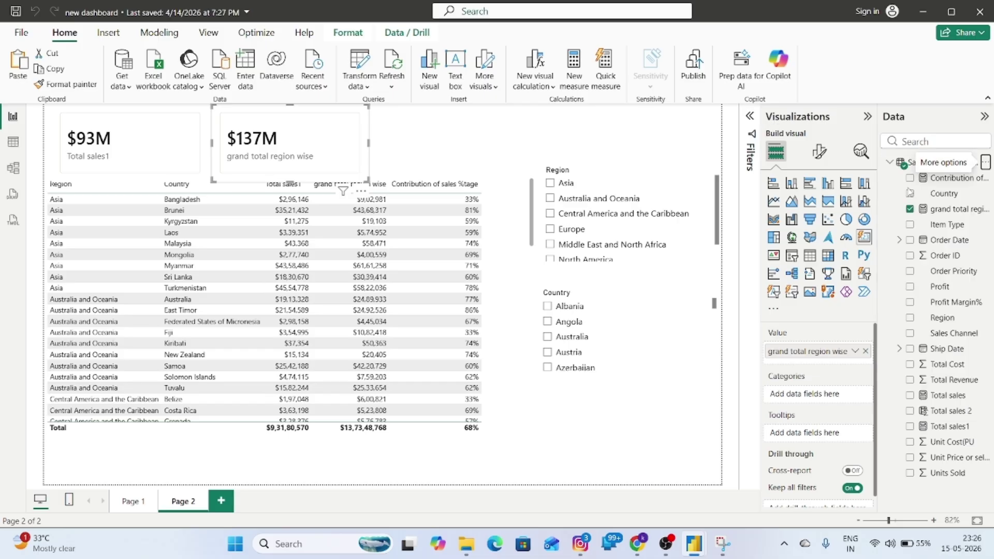
pyautogui.press('BackSpace')
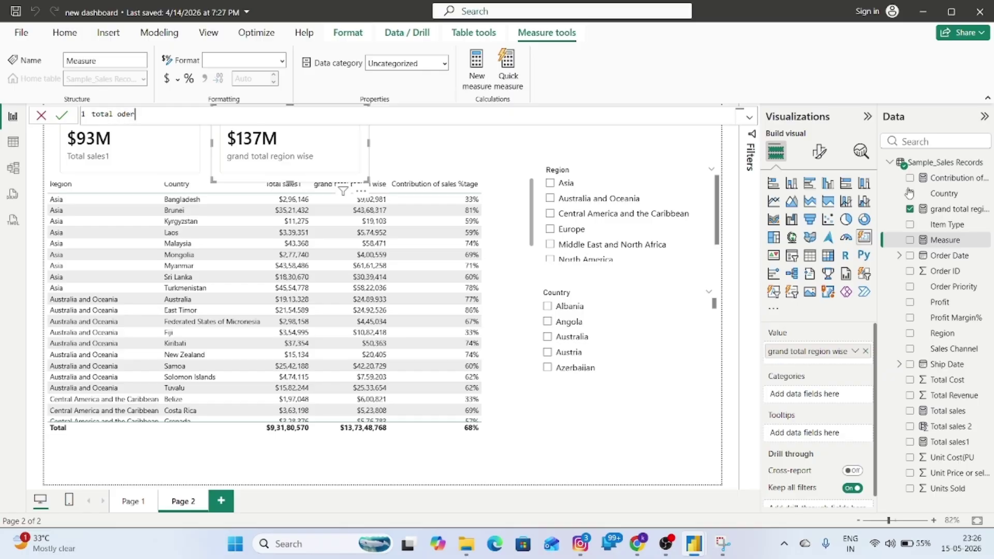
pyautogui.write('total oder = cou')
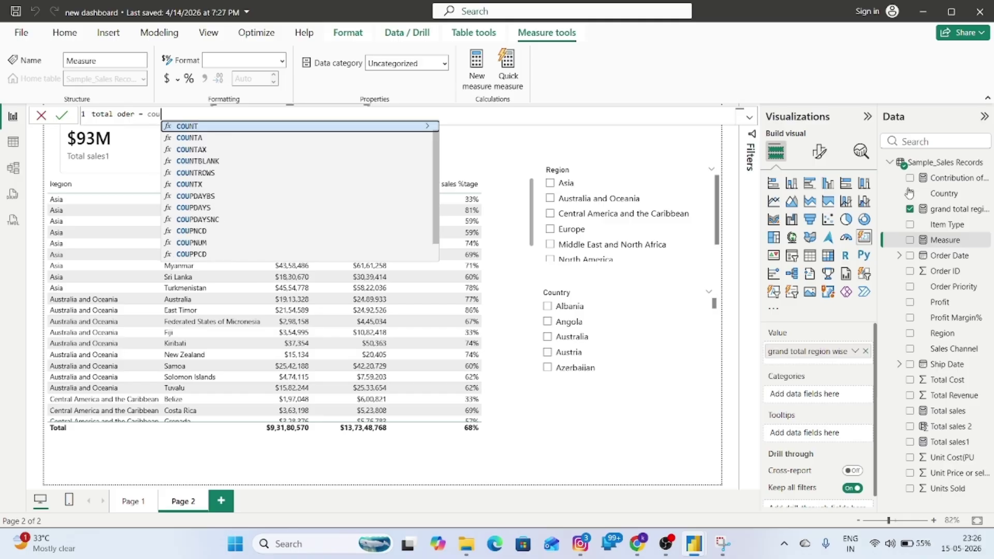
pyautogui.press('Tab')
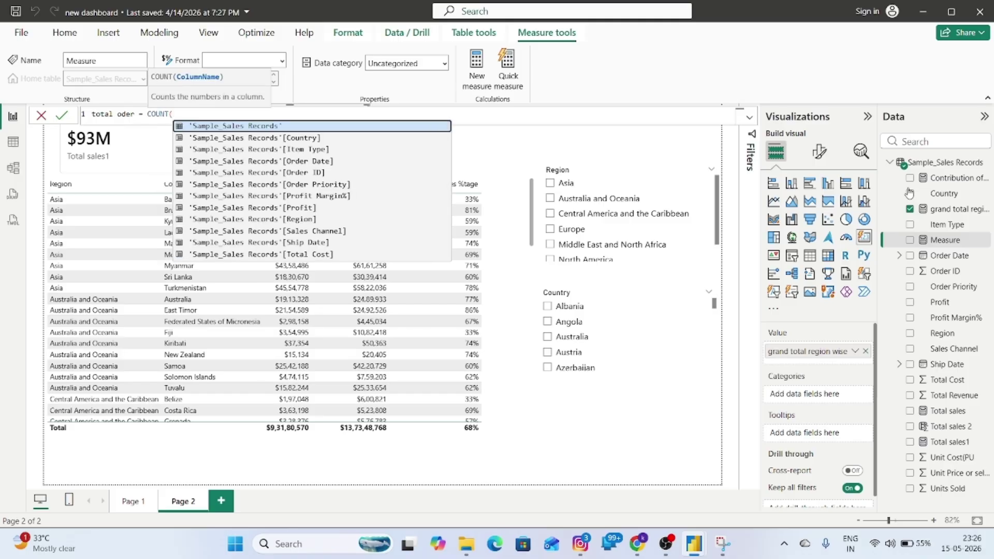
pyautogui.press('Down')
pyautogui.press('Down')
pyautogui.press('Down')
pyautogui.press('Down')
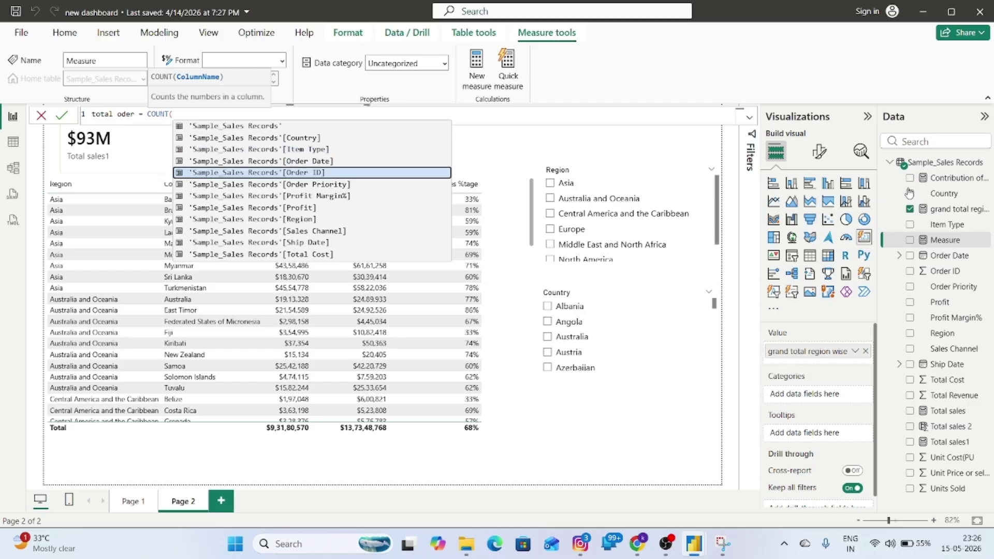
pyautogui.press('Tab')
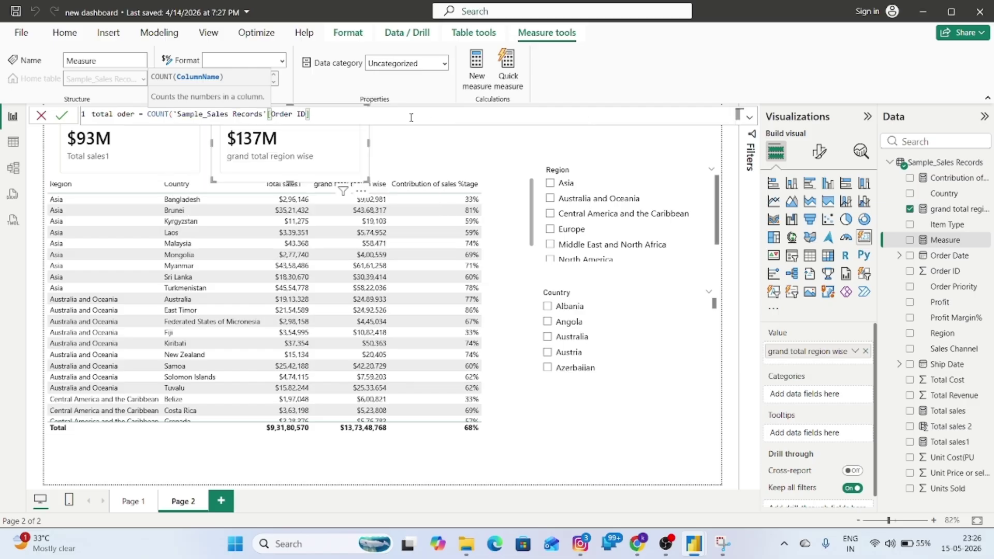
pyautogui.click(62, 115)
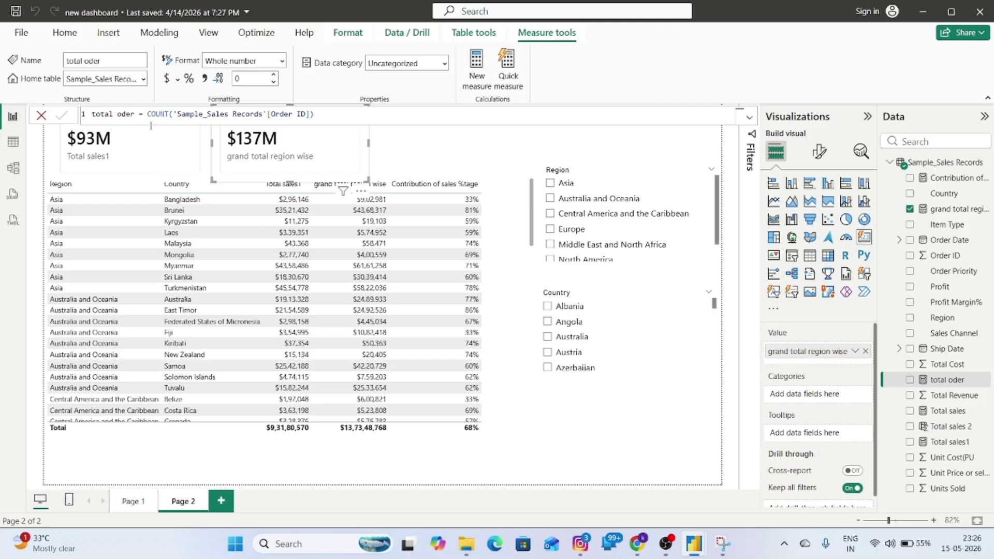
# Narrow the grand total region wise card and place a copy of it beside the original.
pyautogui.click(372, 184)
pyautogui.moveTo(368, 179); pyautogui.dragTo(441, 160)
pyautogui.click(419, 156)
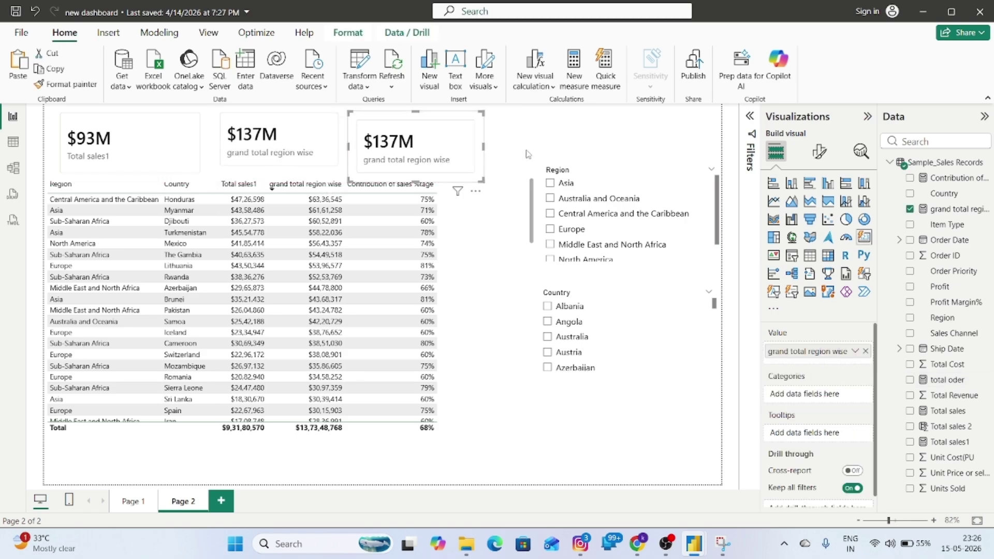
# Replace the copied card's field with the total oder measure and shrink the card to clear the table below.
pyautogui.click(865, 351)
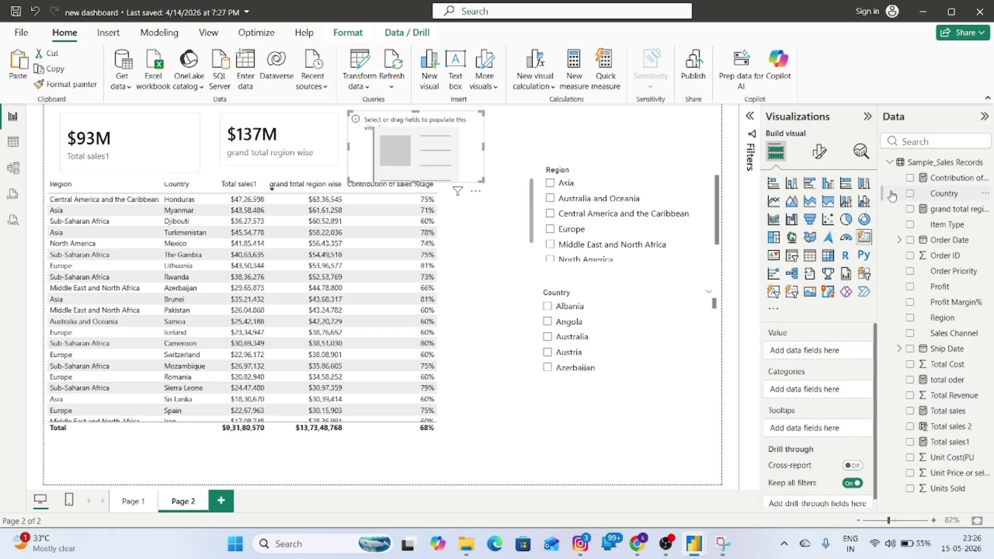
pyautogui.click(902, 142)
pyautogui.write('tot')
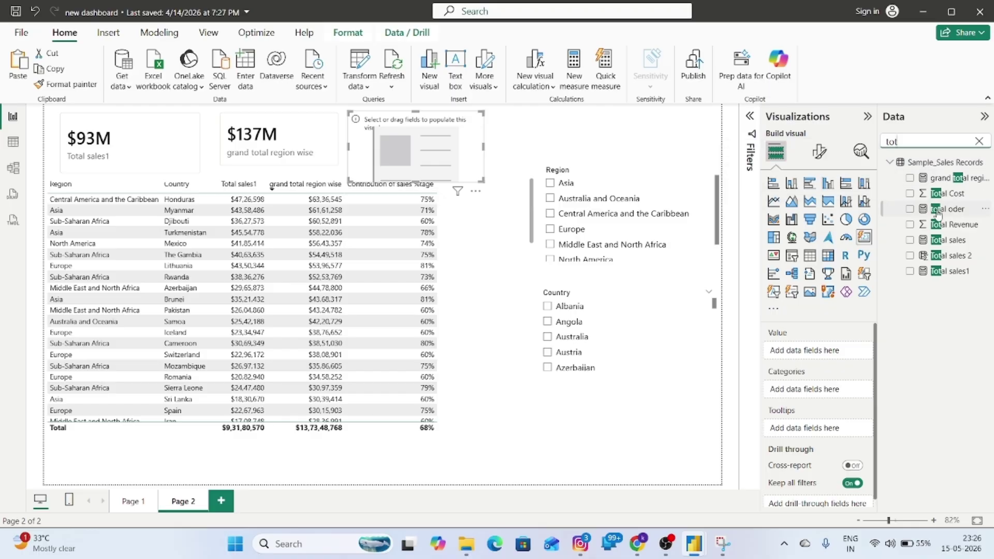
pyautogui.moveTo(938, 212); pyautogui.dragTo(435, 166)
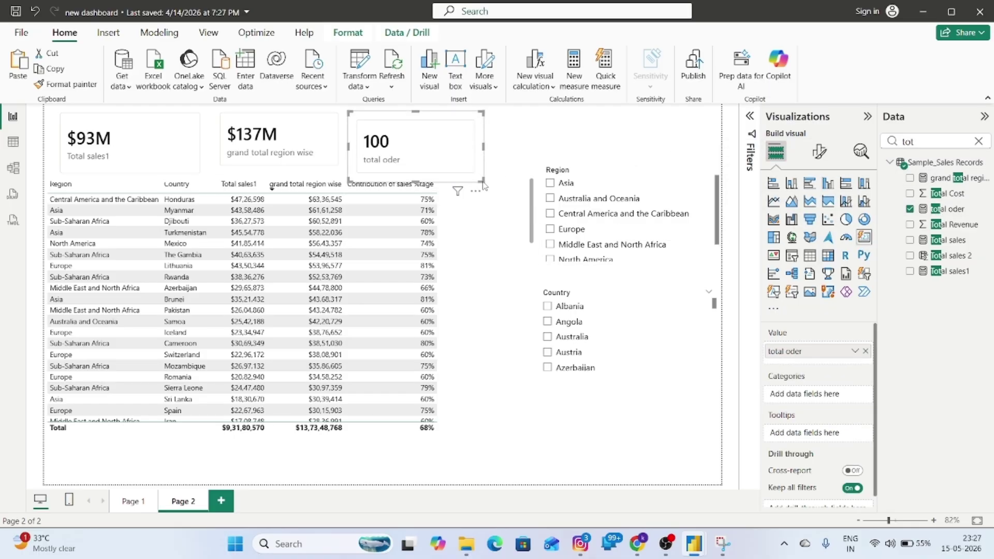
pyautogui.moveTo(483, 180); pyautogui.dragTo(449, 167)
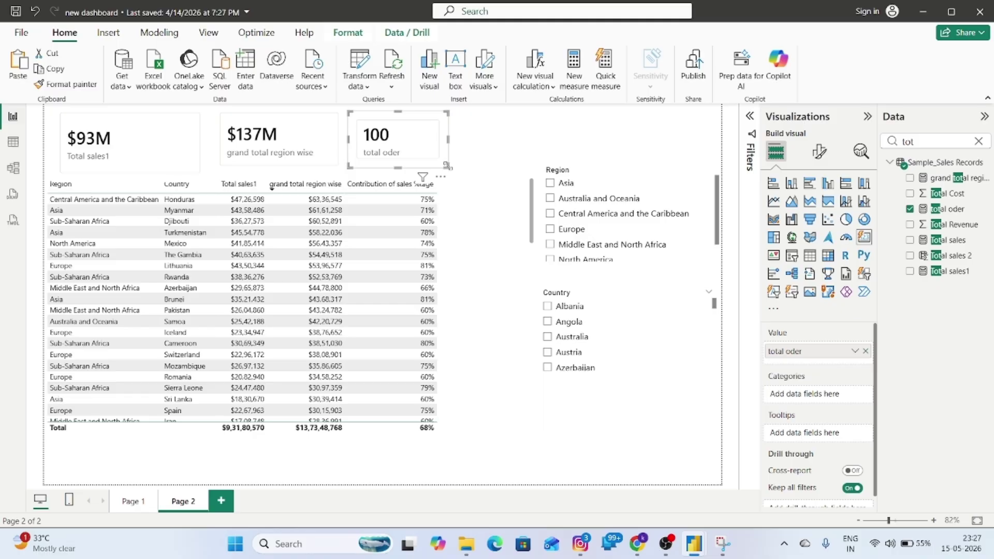
# Add the total oder measure to the sales table between Country and Total sales1, and filter the Region slicer to Asia.
pyautogui.click(501, 220)
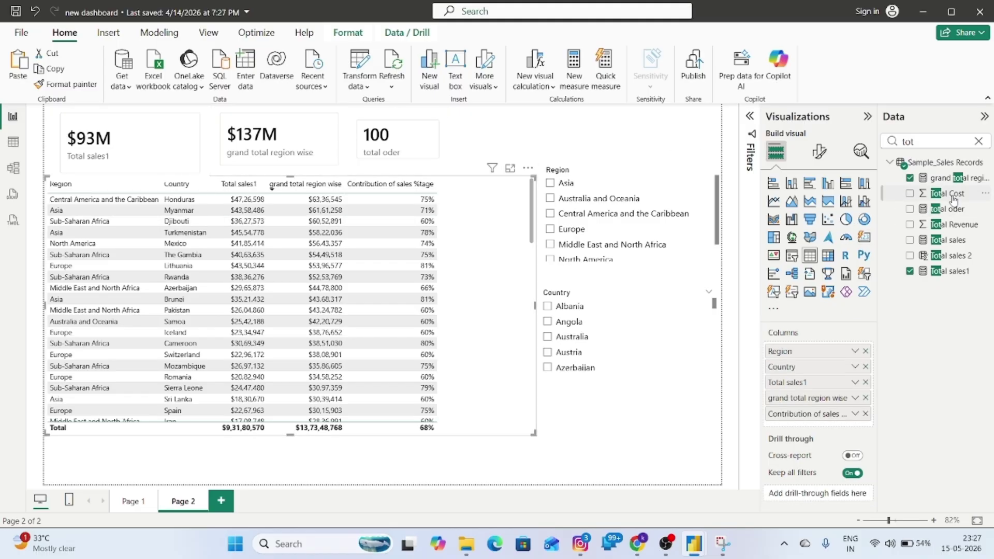
pyautogui.moveTo(948, 209); pyautogui.dragTo(828, 381)
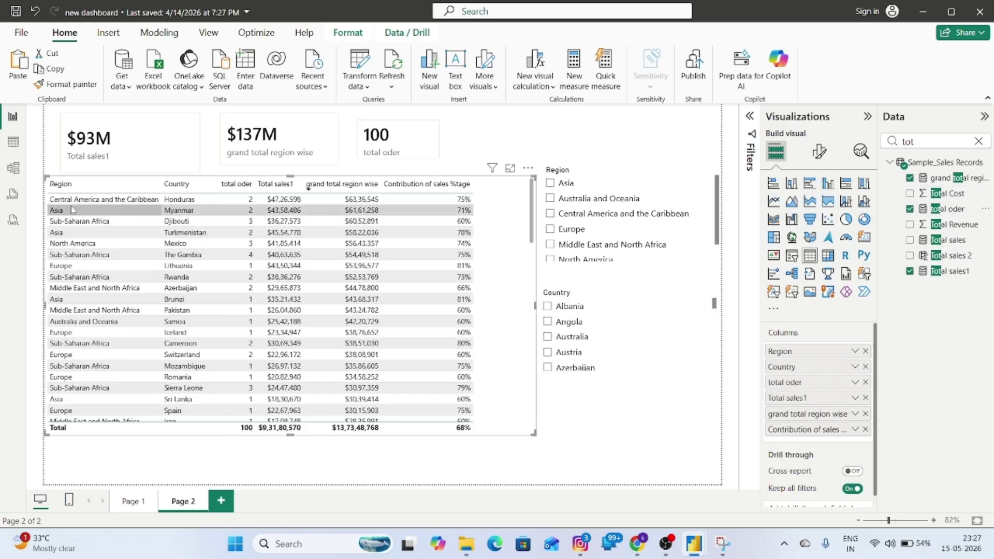
pyautogui.click(549, 184)
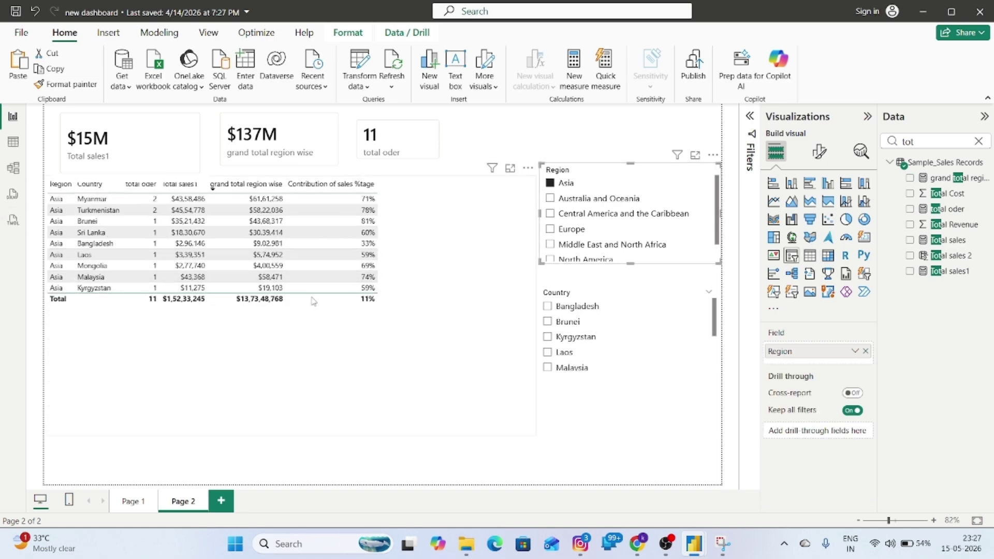
# Reduce the sales table's height and width, and clear Asia from the Region slicer.
pyautogui.click(398, 301)
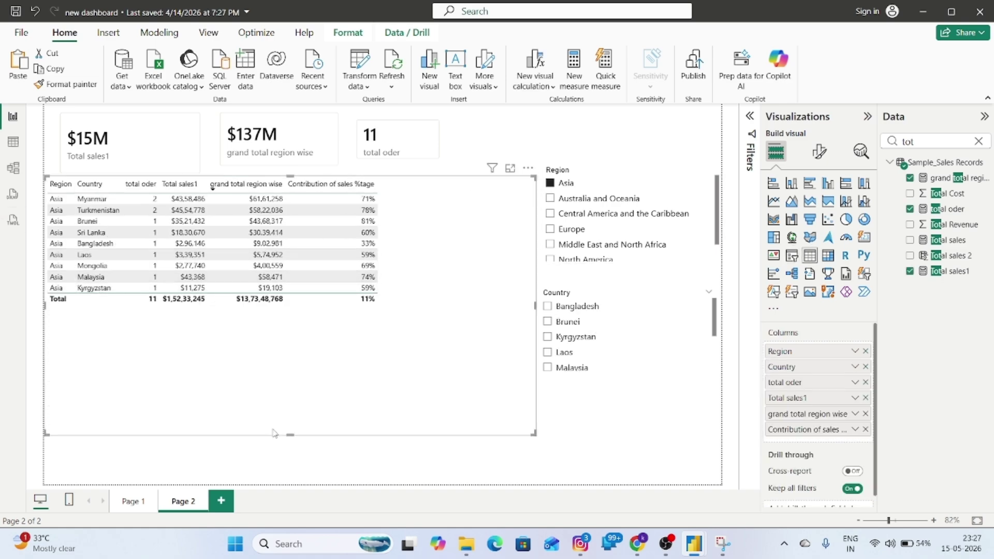
pyautogui.moveTo(275, 433); pyautogui.dragTo(267, 324)
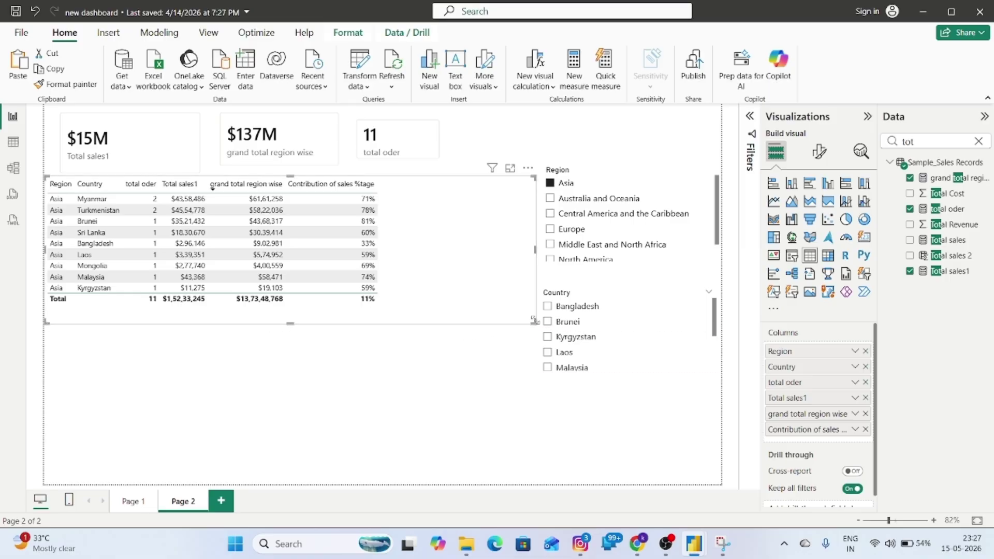
pyautogui.moveTo(534, 320); pyautogui.dragTo(435, 323)
pyautogui.moveTo(240, 325); pyautogui.dragTo(234, 365)
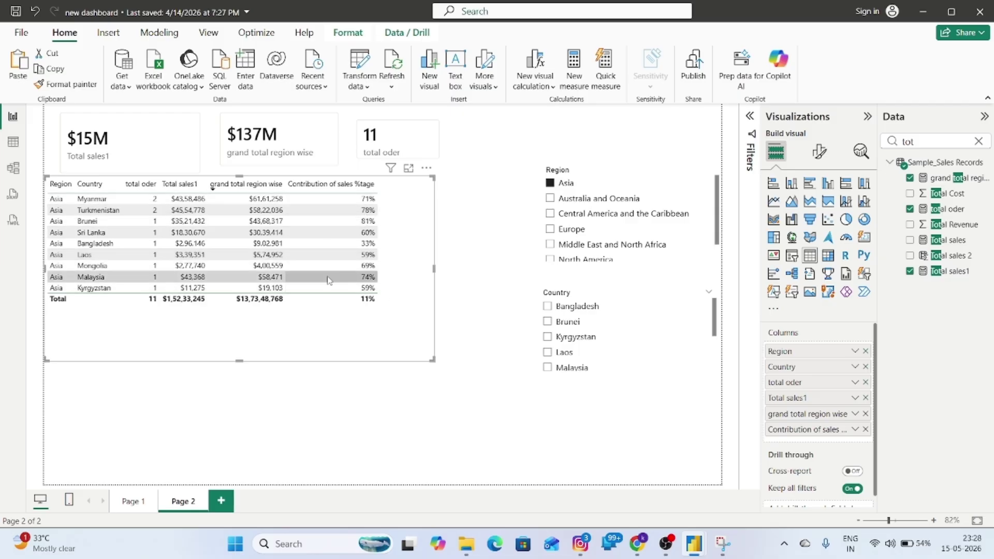
pyautogui.click(550, 184)
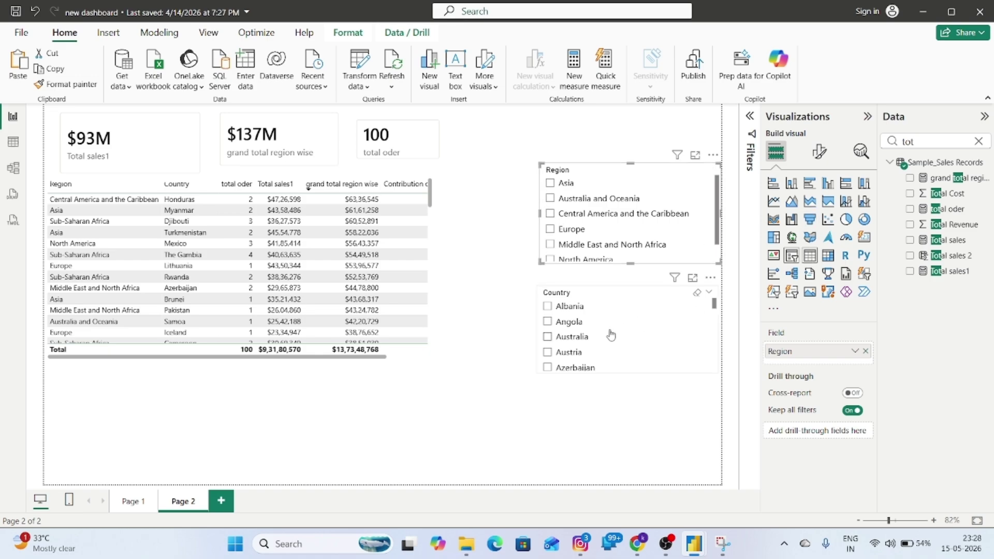
# Insert a new table visual, make it wider and shorter, and place it below the sales table.
pyautogui.click(455, 374)
pyautogui.click(810, 255)
pyautogui.moveTo(490, 259); pyautogui.dragTo(382, 390)
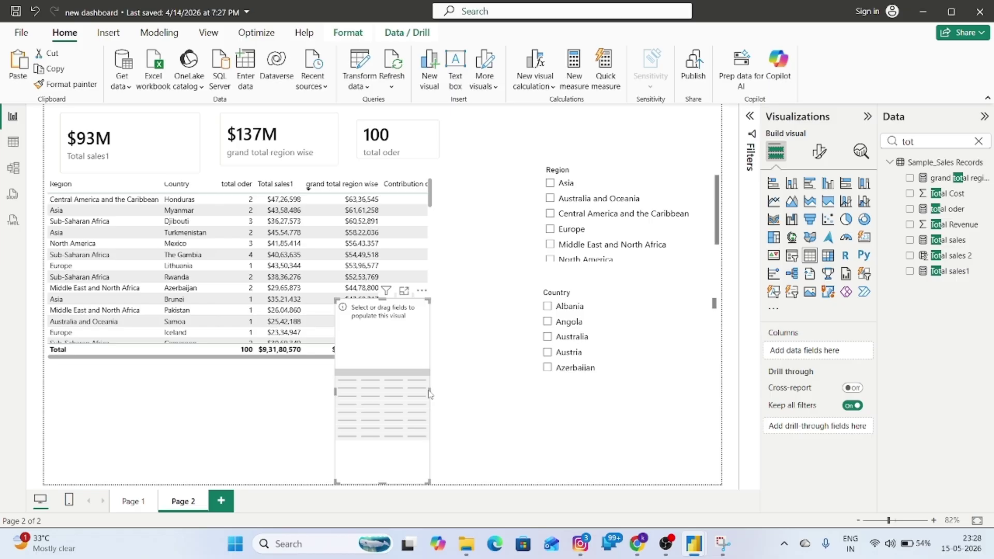
pyautogui.moveTo(429, 397); pyautogui.dragTo(506, 406)
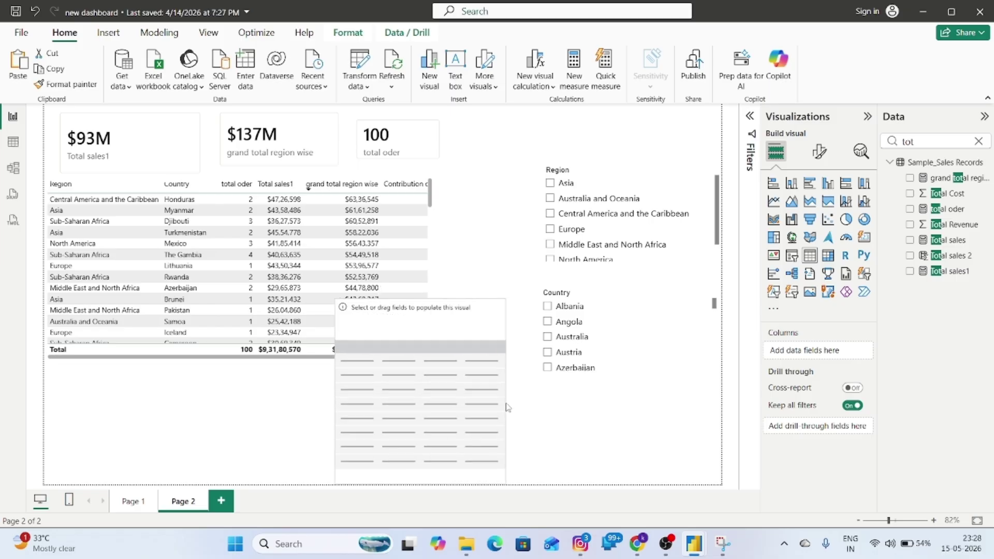
pyautogui.moveTo(427, 485); pyautogui.dragTo(428, 406)
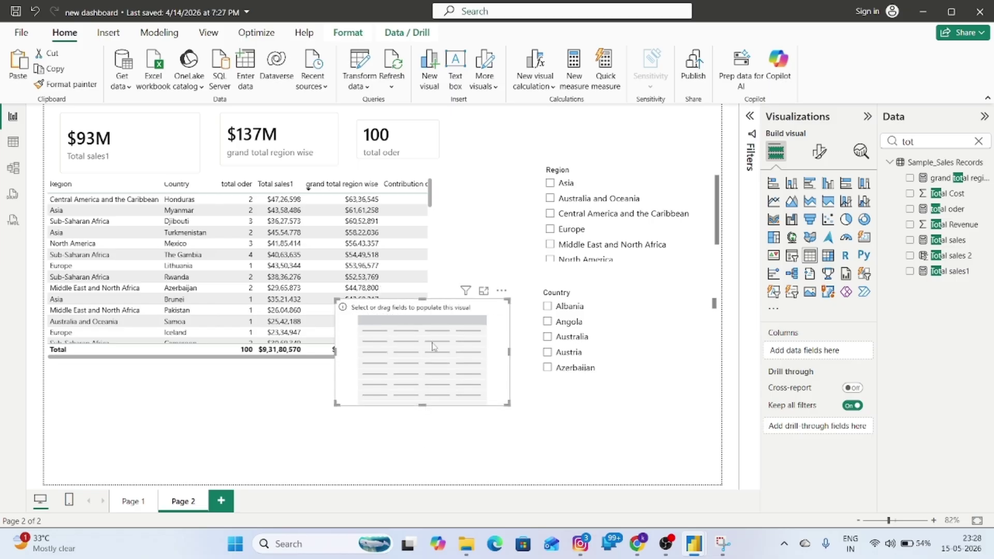
pyautogui.moveTo(433, 346); pyautogui.dragTo(149, 427)
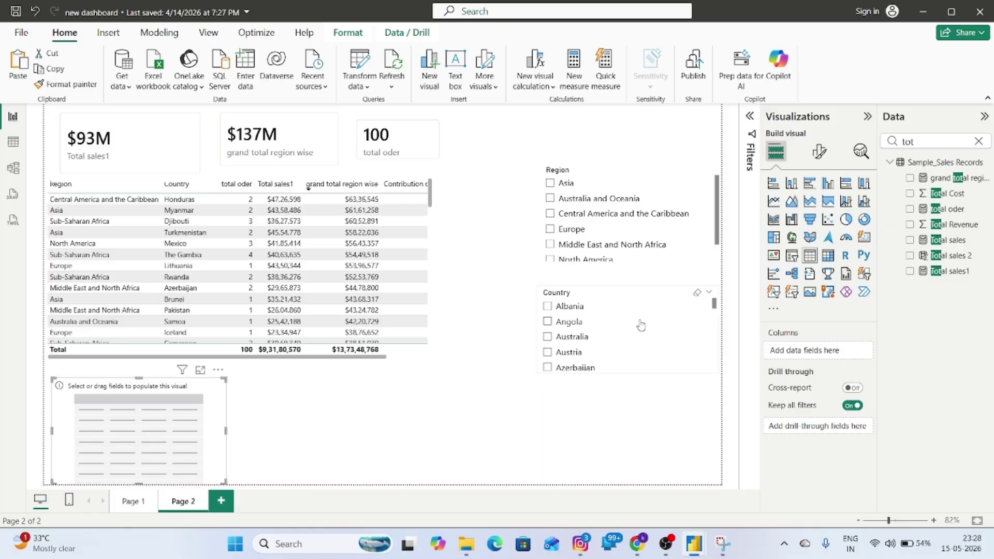
# Add Order Date to the new table and keep only its Year level by removing Month and Quarter.
pyautogui.click(978, 141)
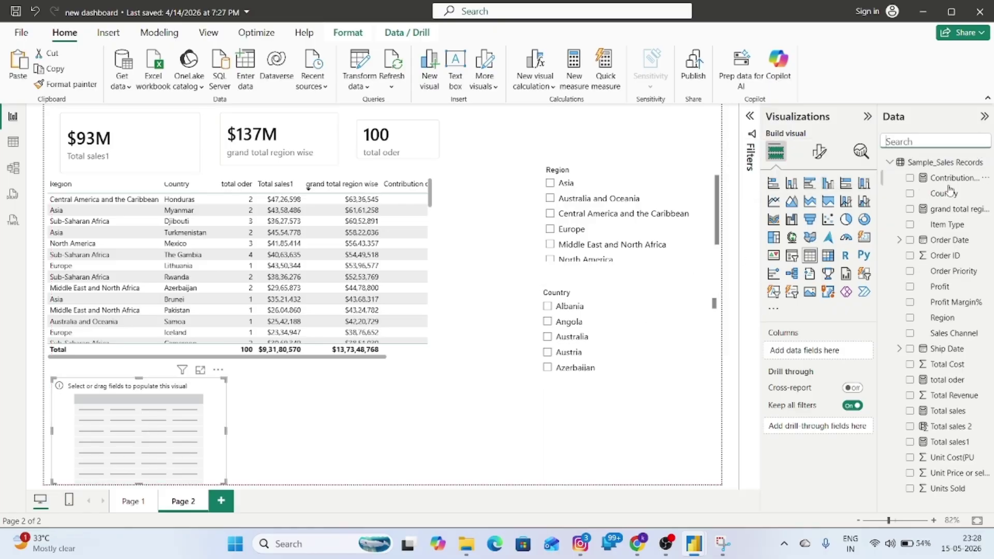
pyautogui.moveTo(950, 241); pyautogui.dragTo(844, 360)
pyautogui.click(866, 400)
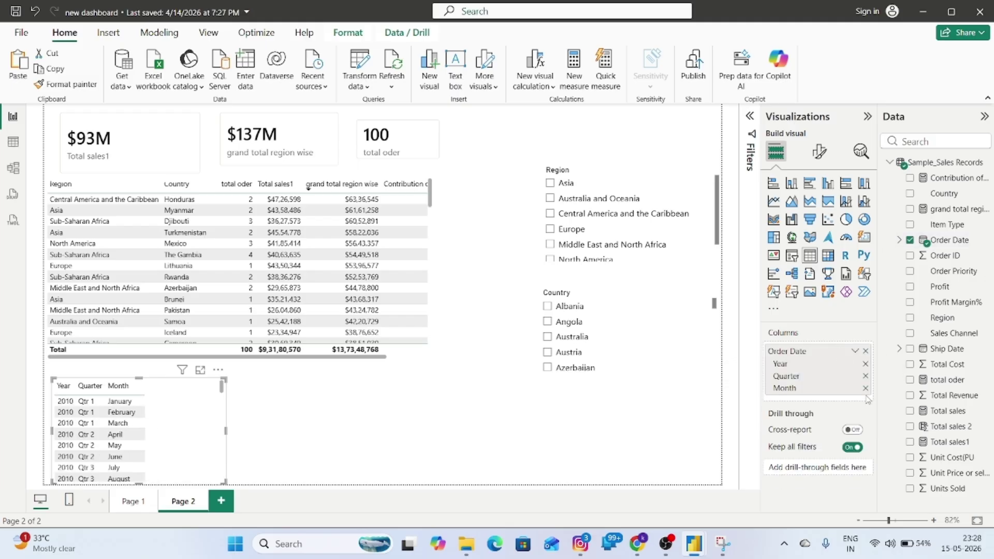
pyautogui.click(865, 389)
pyautogui.click(865, 376)
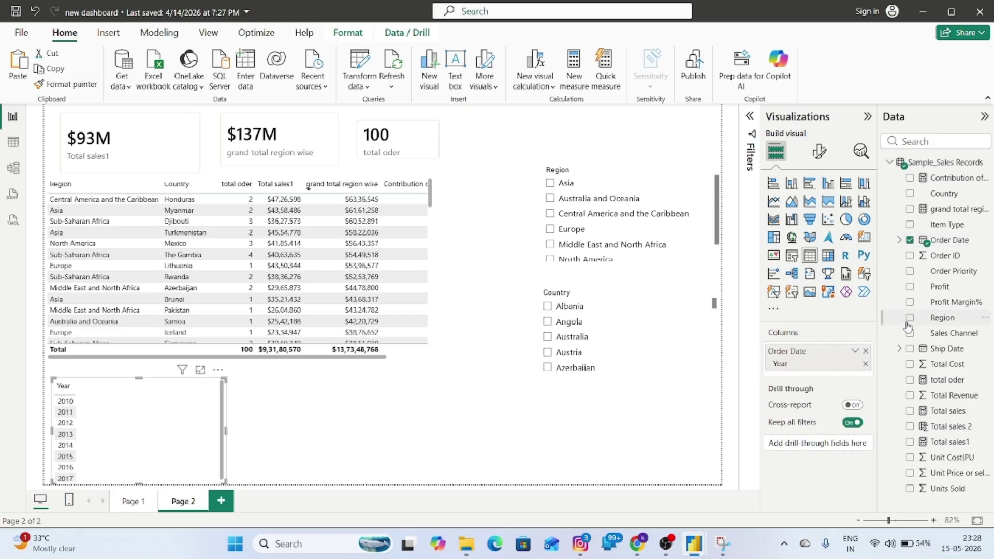
# Find the total fields and add Total sales 2 to the yearly table as a second column after Year.
pyautogui.click(916, 140)
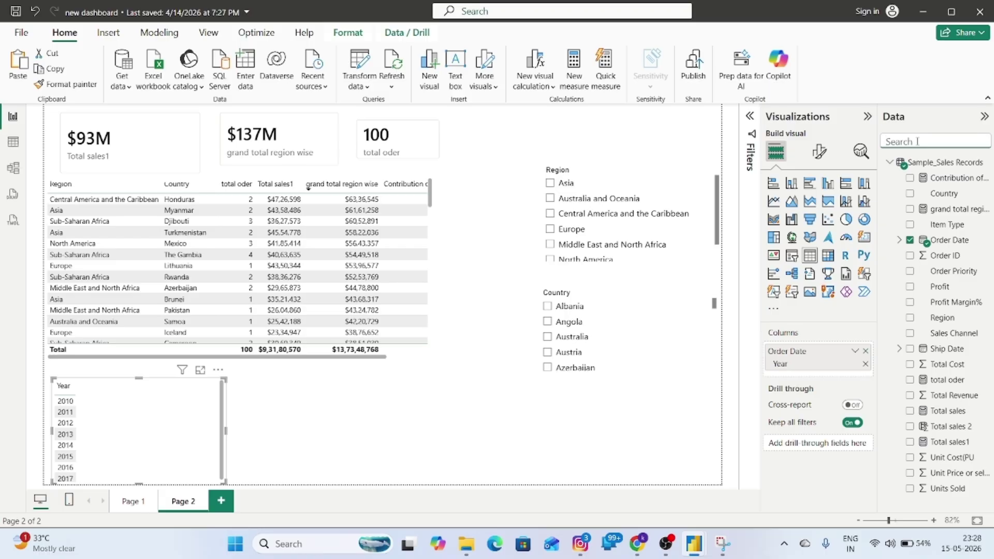
pyautogui.write('to')
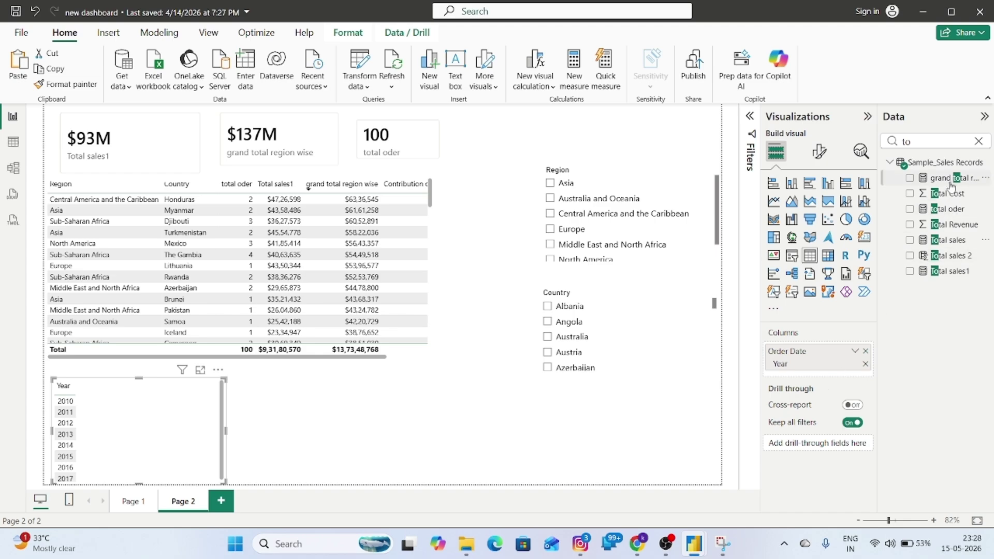
pyautogui.moveTo(946, 258); pyautogui.dragTo(818, 381)
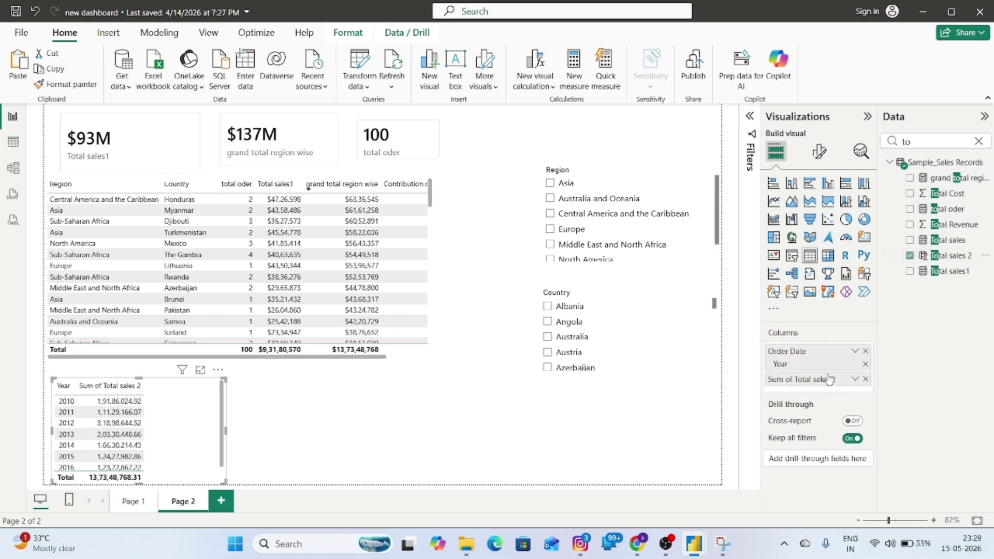
pyautogui.click(421, 344)
pyautogui.click(470, 329)
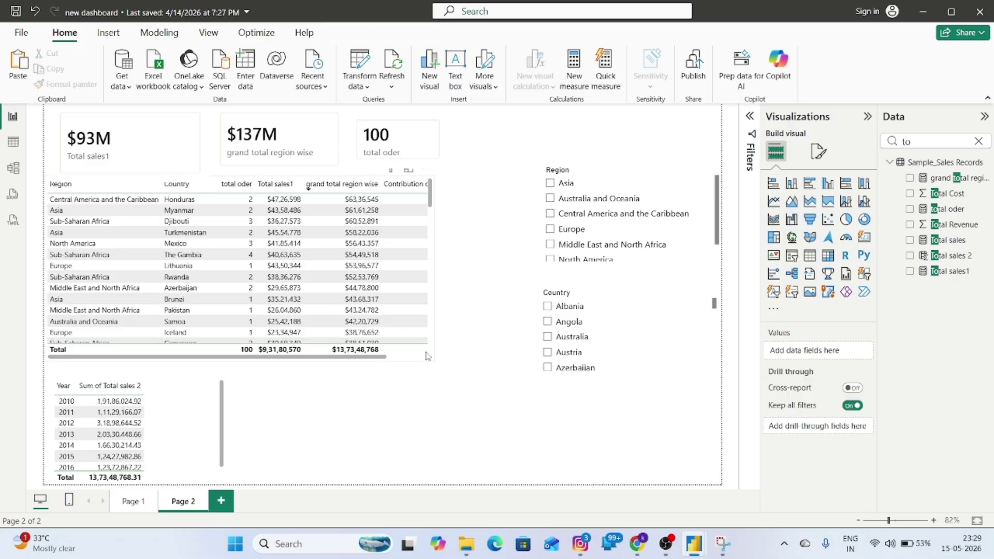
# Reduce the heights of the Total sales1, grand total region wise and total oder cards.
pyautogui.click(216, 166)
pyautogui.click(173, 147)
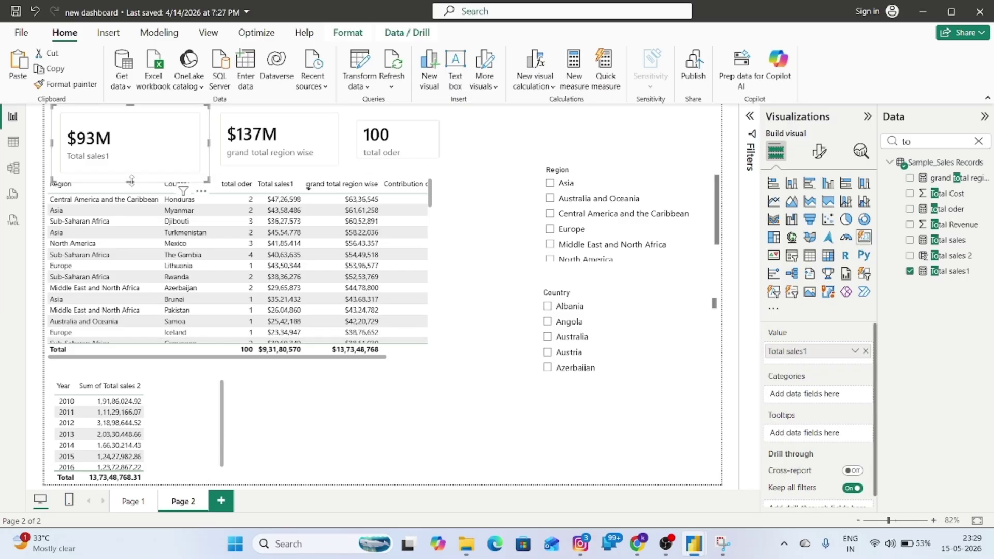
pyautogui.moveTo(130, 173); pyautogui.dragTo(130, 156)
pyautogui.click(279, 136)
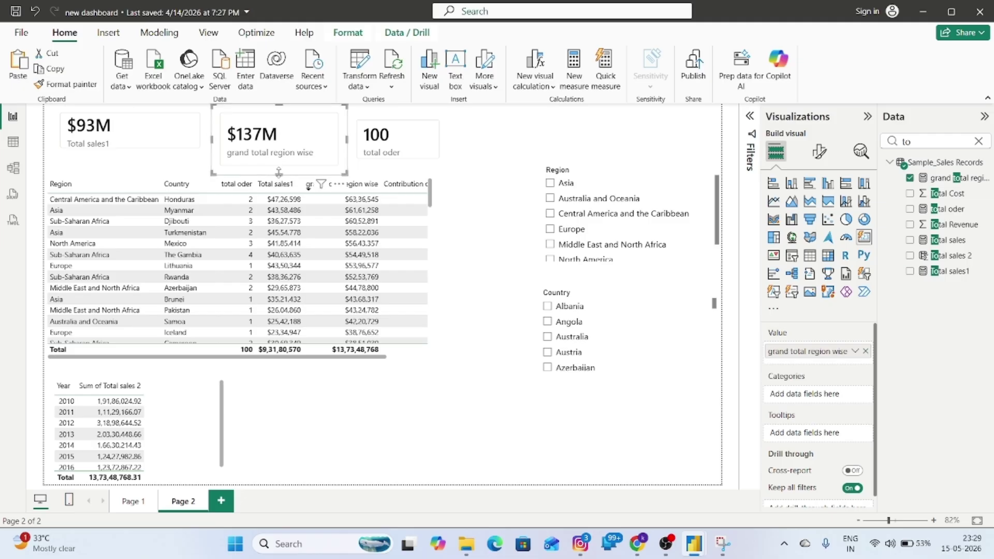
pyautogui.moveTo(278, 176); pyautogui.dragTo(278, 147)
pyautogui.click(385, 132)
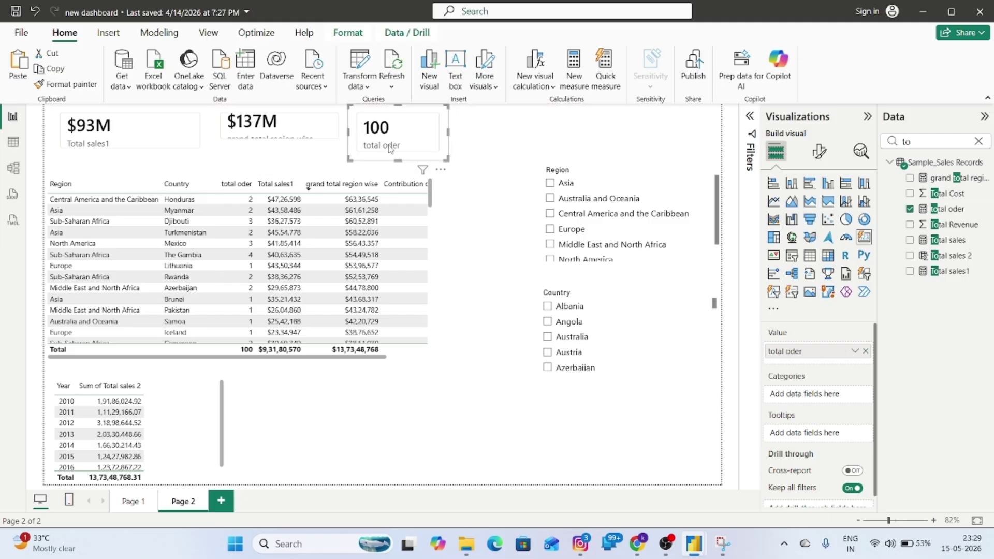
pyautogui.moveTo(397, 160); pyautogui.dragTo(397, 150)
pyautogui.click(450, 222)
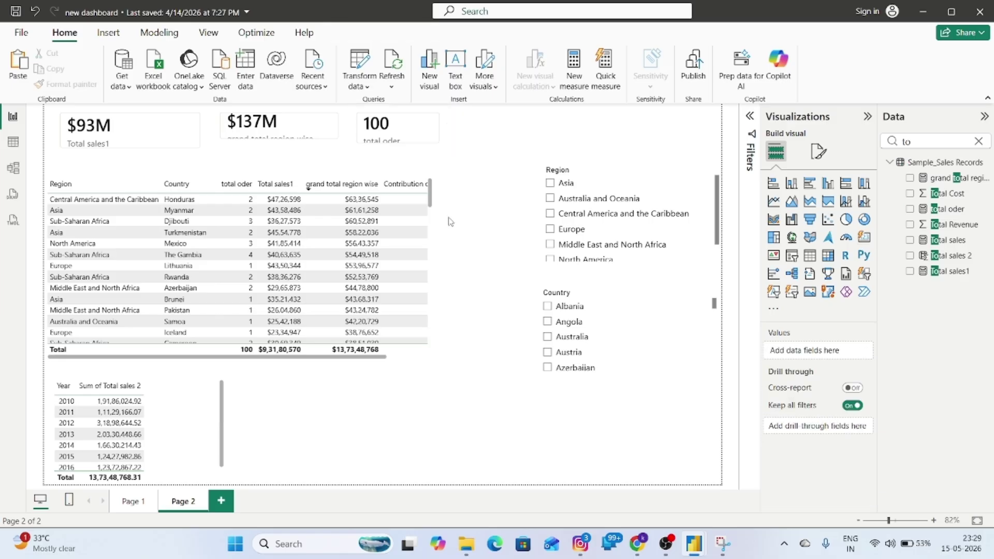
# Widen the sales table to fit the Contribution of sales %tage column and move the table up closer to the cards.
pyautogui.click(432, 356)
pyautogui.moveTo(433, 358); pyautogui.dragTo(499, 361)
pyautogui.moveTo(496, 192); pyautogui.dragTo(496, 327)
pyautogui.scroll(10, 498, 228)
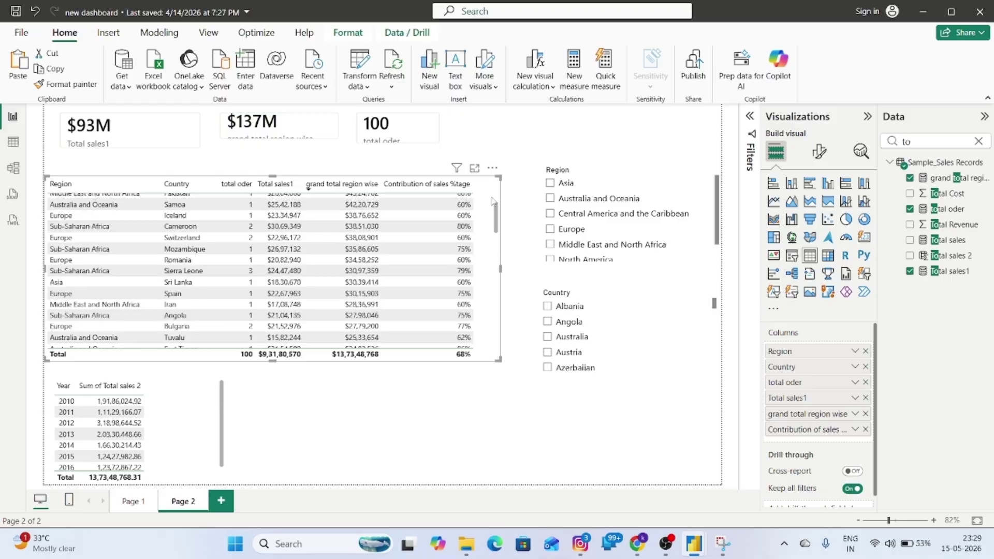
pyautogui.moveTo(491, 327); pyautogui.dragTo(466, 315)
# Move the yearly table closer beneath the sales table and enlarge it slightly.
pyautogui.moveTo(199, 443); pyautogui.dragTo(230, 417)
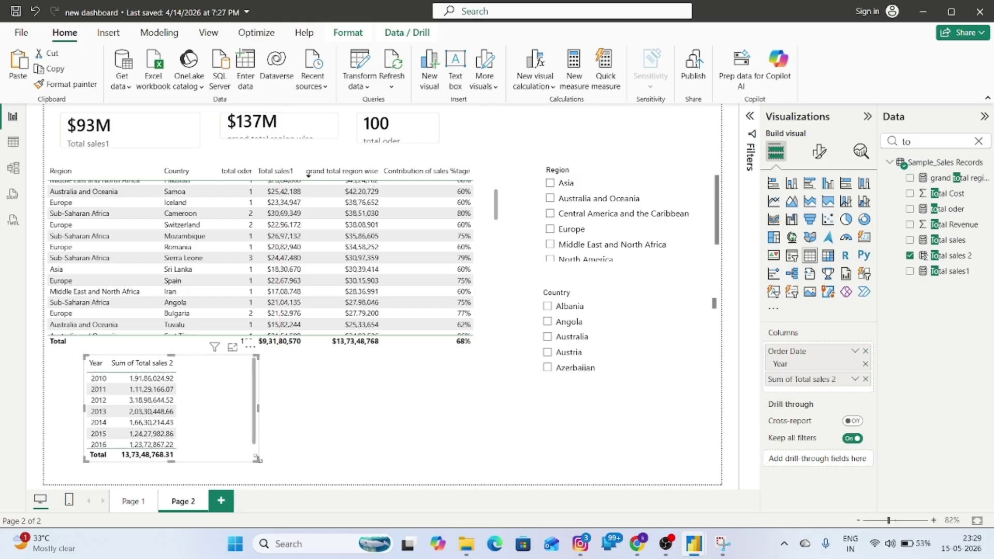
pyautogui.moveTo(258, 460); pyautogui.dragTo(272, 465)
pyautogui.moveTo(213, 383); pyautogui.dragTo(392, 402)
# Try the yearly sales as a pie, clustered bar and stacked column chart, and open the chart's column formatting for all categories.
pyautogui.click(846, 219)
pyautogui.moveTo(458, 377); pyautogui.dragTo(215, 366)
pyautogui.click(810, 183)
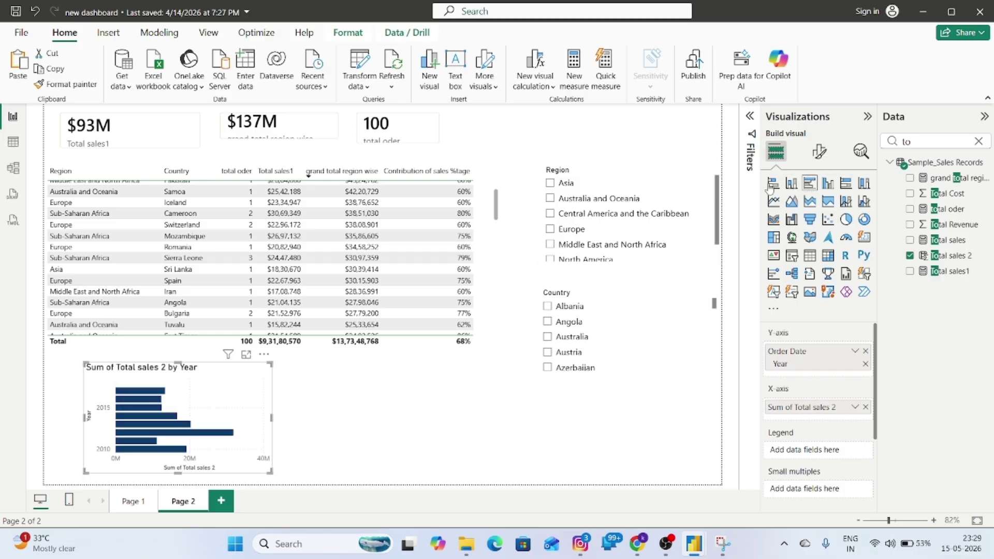
pyautogui.click(792, 184)
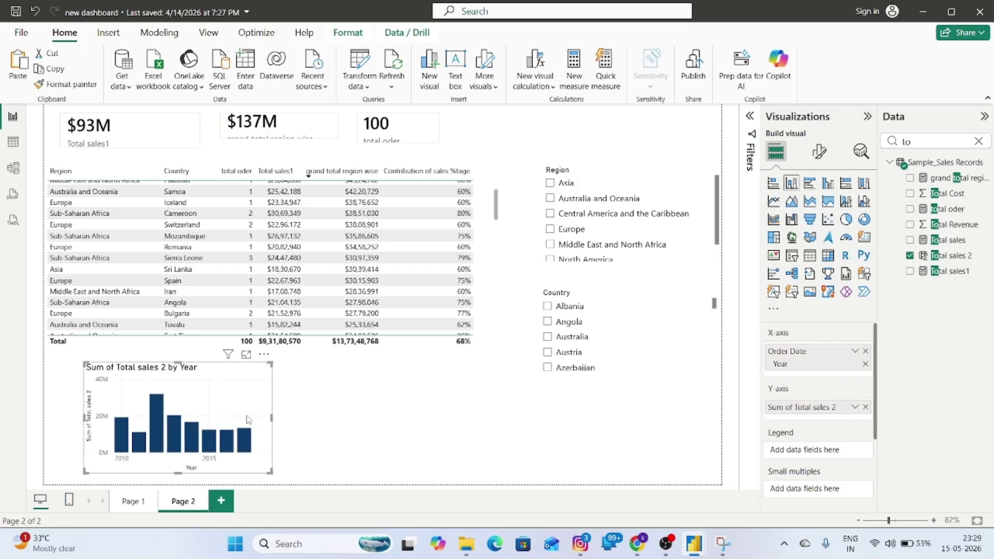
pyautogui.click(819, 151)
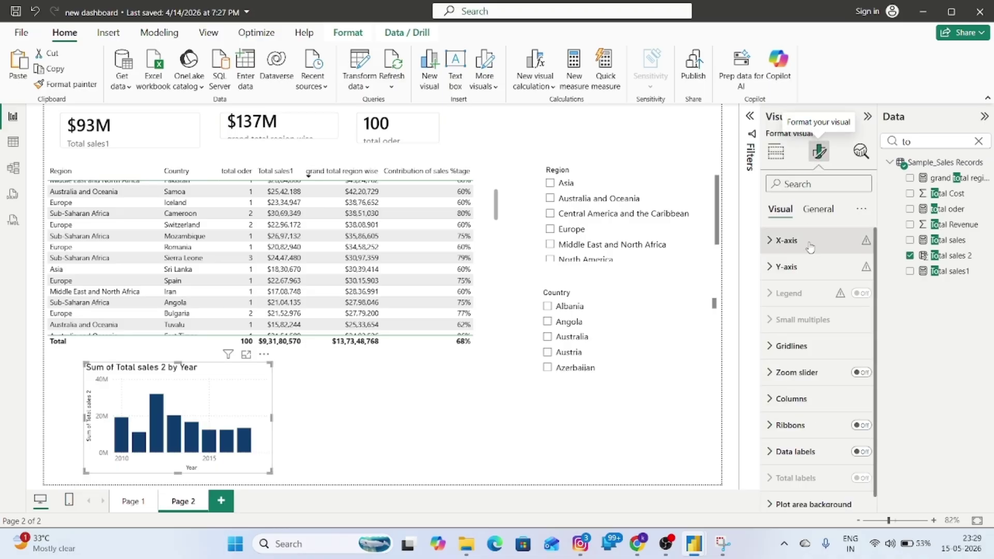
pyautogui.click(792, 399)
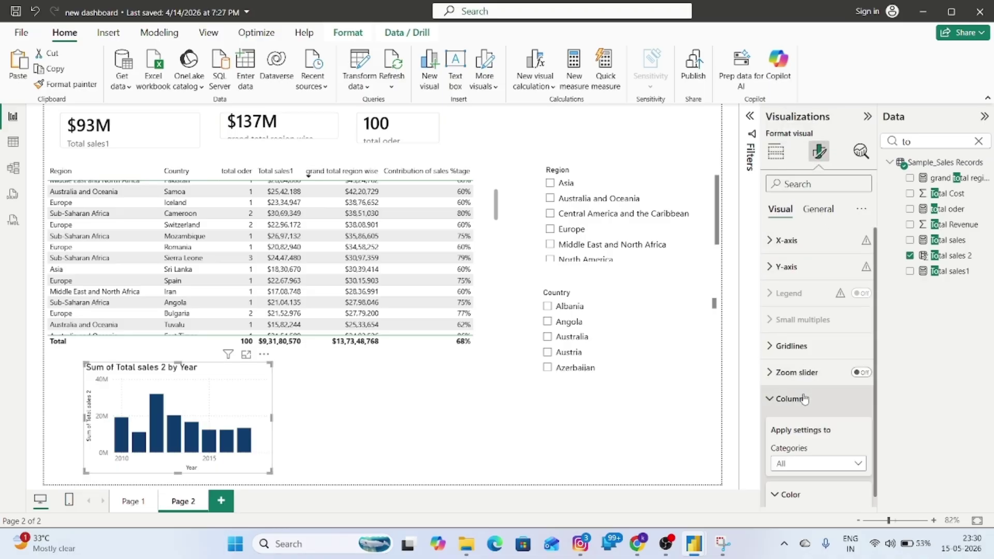
pyautogui.click(810, 465)
pyautogui.click(712, 414)
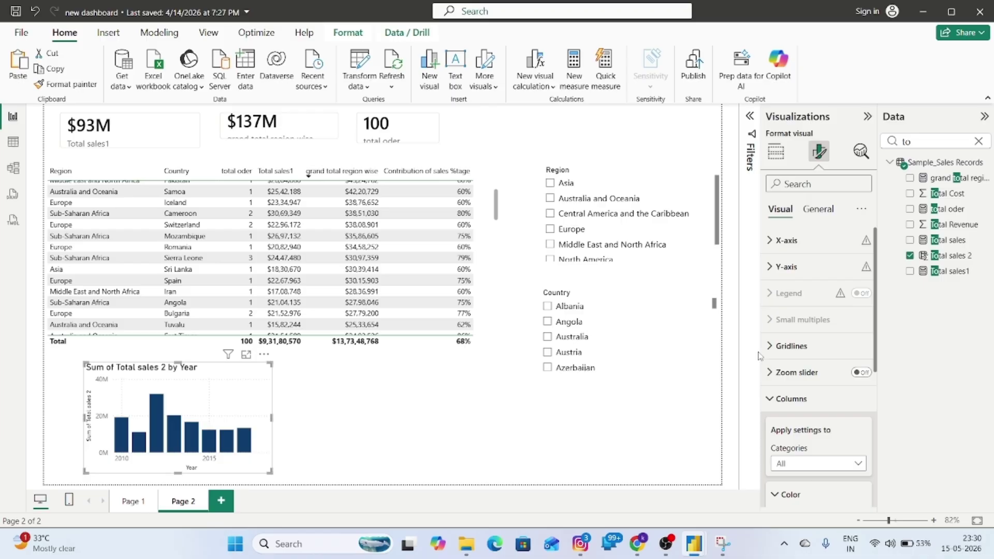
# Clear the field search and change the yearly column chart back to a table.
pyautogui.click(978, 141)
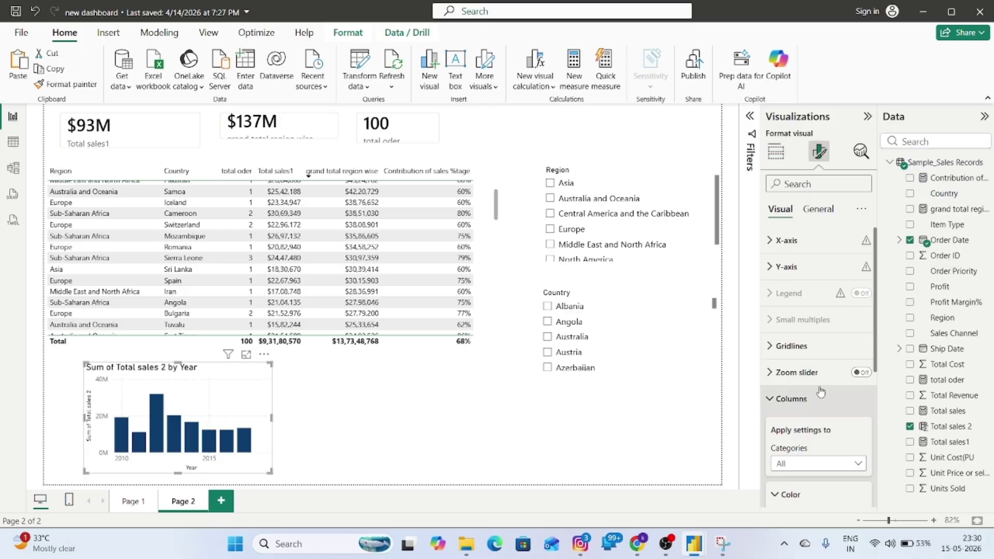
pyautogui.click(782, 153)
pyautogui.click(810, 255)
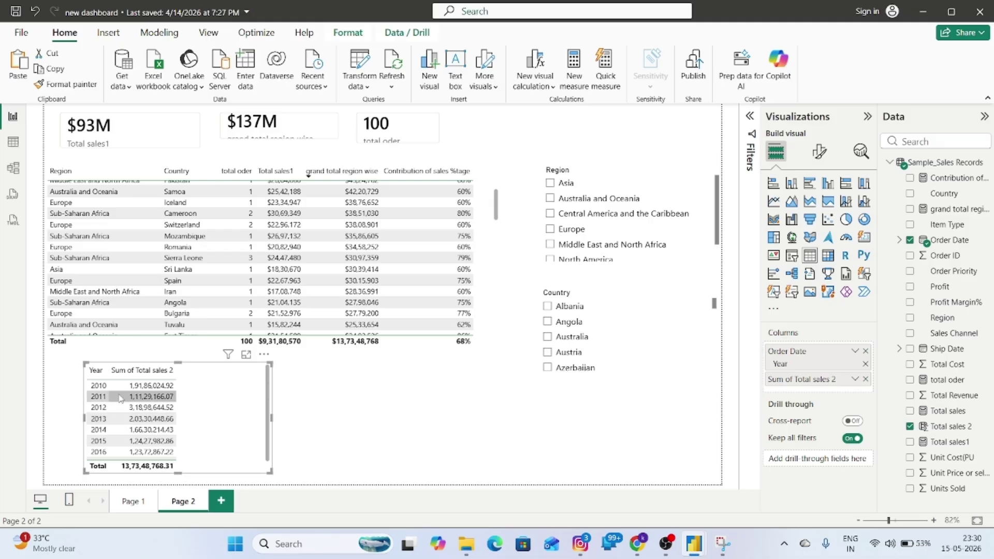
# Insert a slicer beside the yearly table, below the sales table, and add Order Date to it.
pyautogui.click(394, 387)
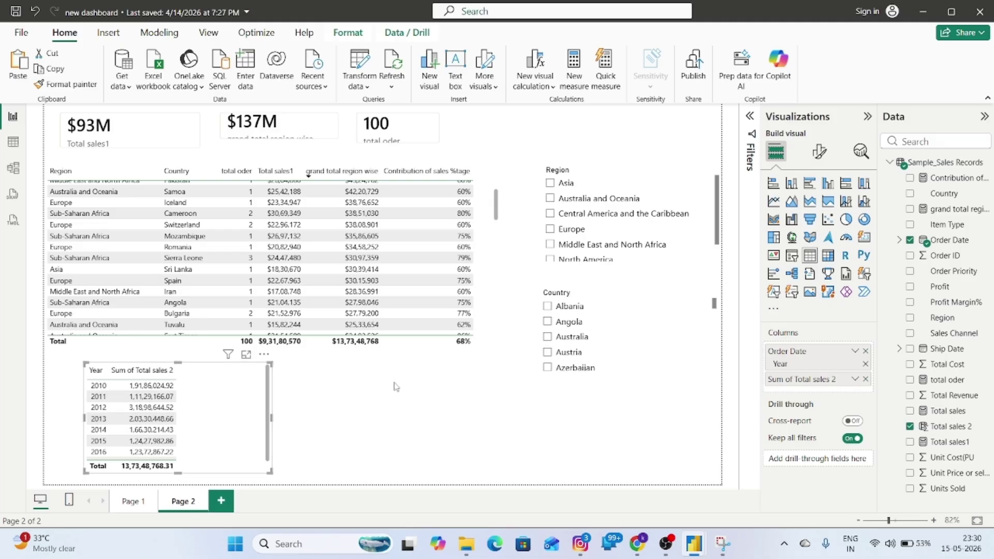
pyautogui.click(792, 255)
pyautogui.moveTo(362, 382); pyautogui.dragTo(385, 387)
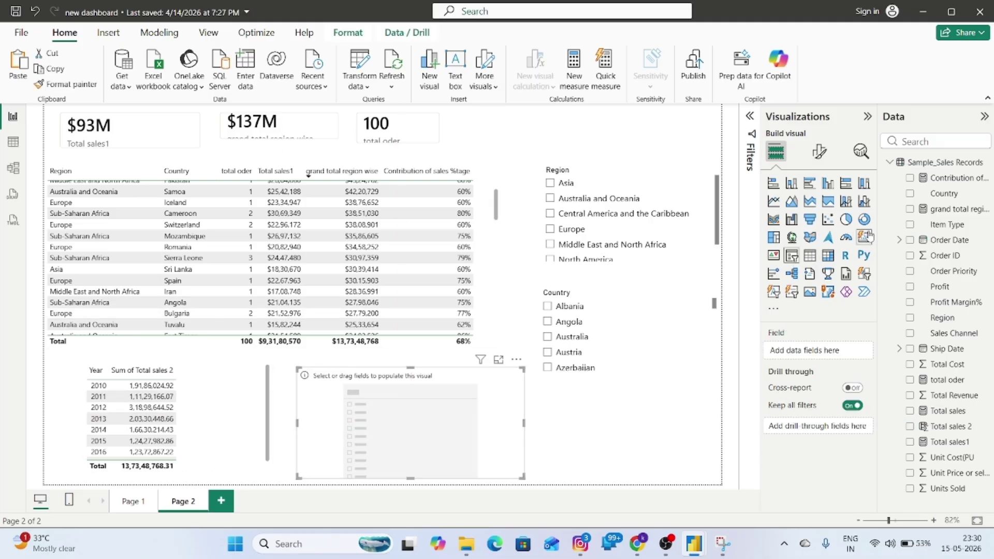
pyautogui.click(950, 241)
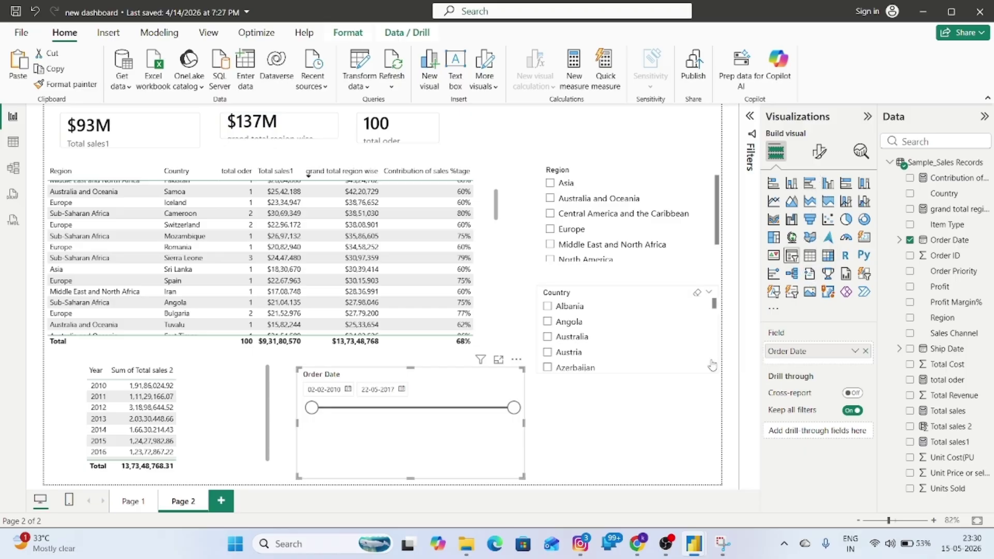
# Try changing the Order Date slicer to an image visual, look through its format settings, and remove the visual.
pyautogui.click(810, 292)
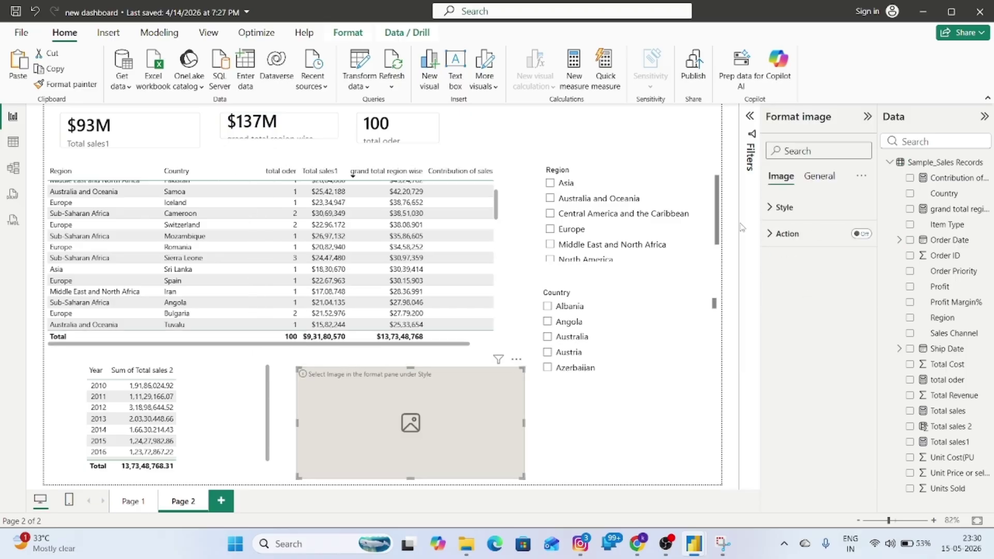
pyautogui.click(867, 116)
pyautogui.click(869, 117)
pyautogui.click(749, 118)
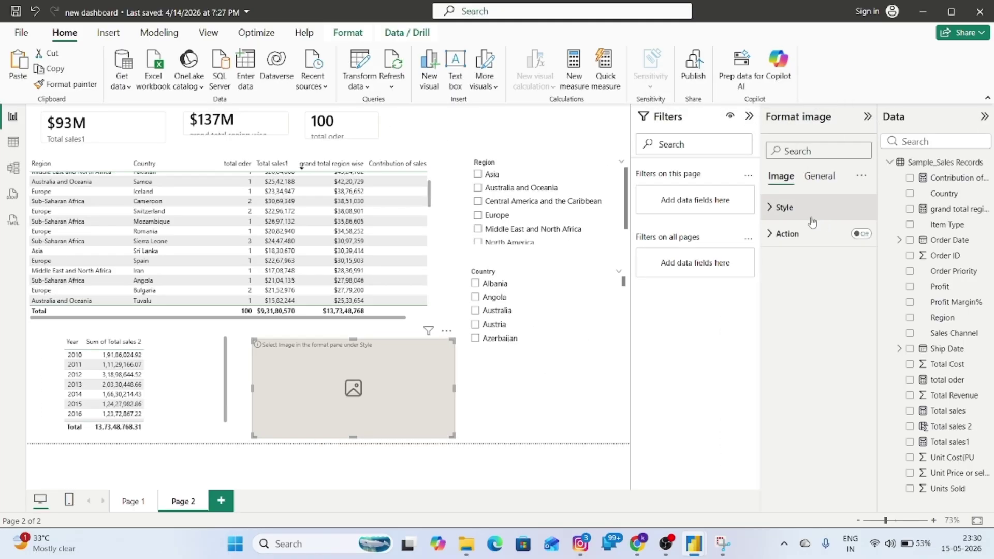
pyautogui.click(818, 177)
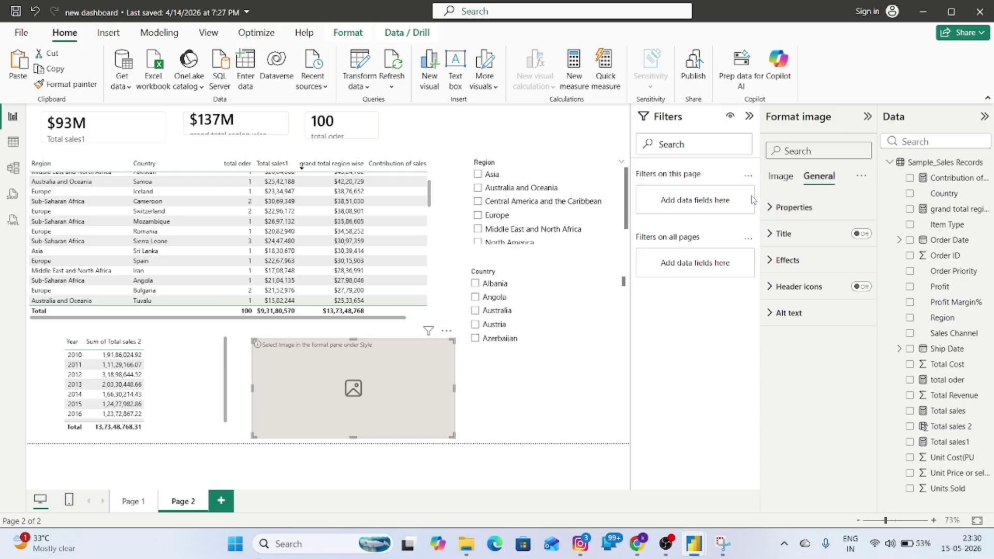
pyautogui.click(867, 116)
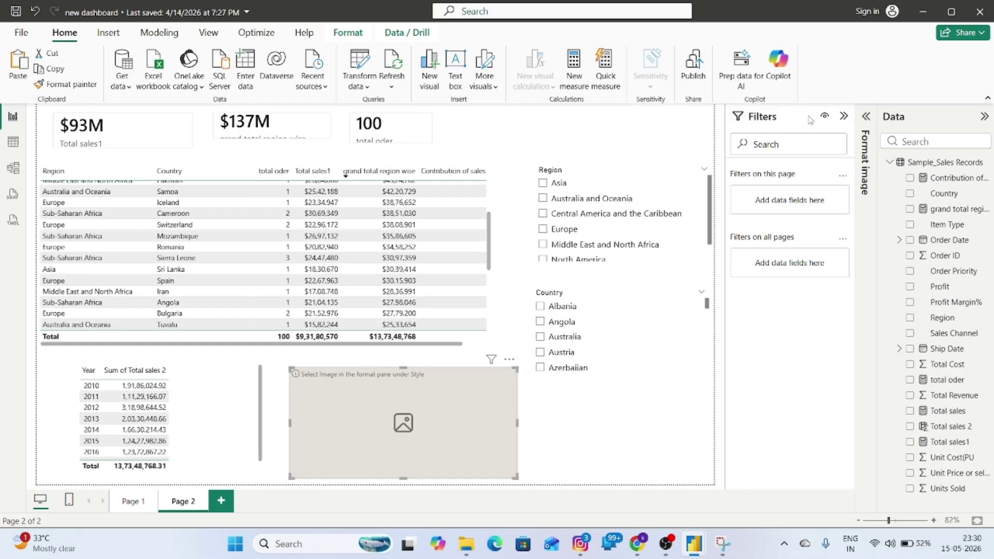
pyautogui.click(867, 117)
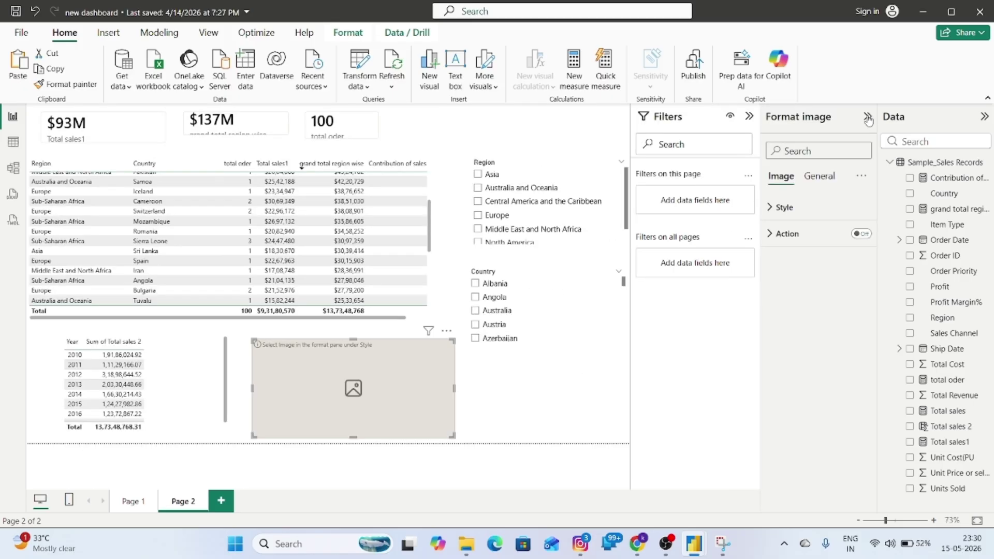
pyautogui.click(985, 117)
pyautogui.click(841, 122)
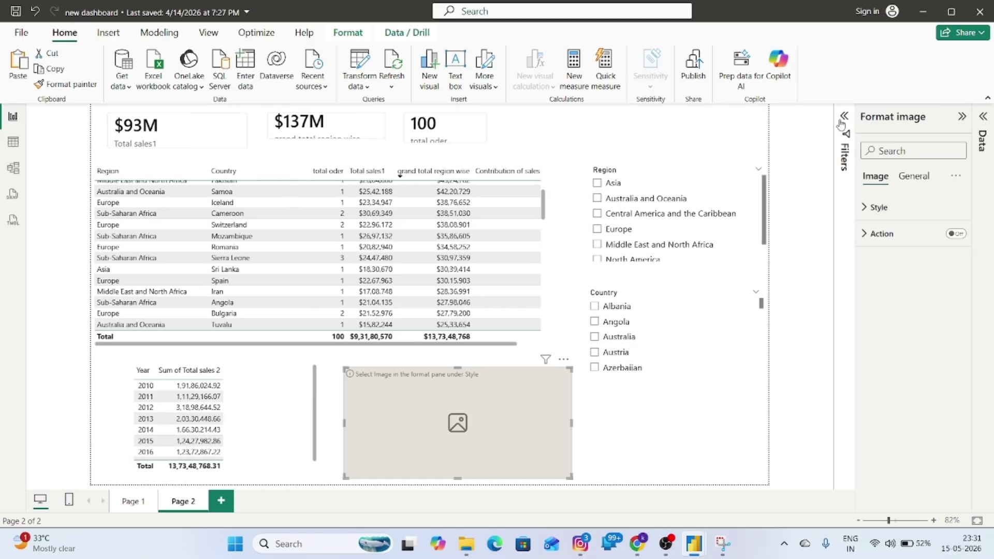
pyautogui.click(845, 124)
pyautogui.click(886, 123)
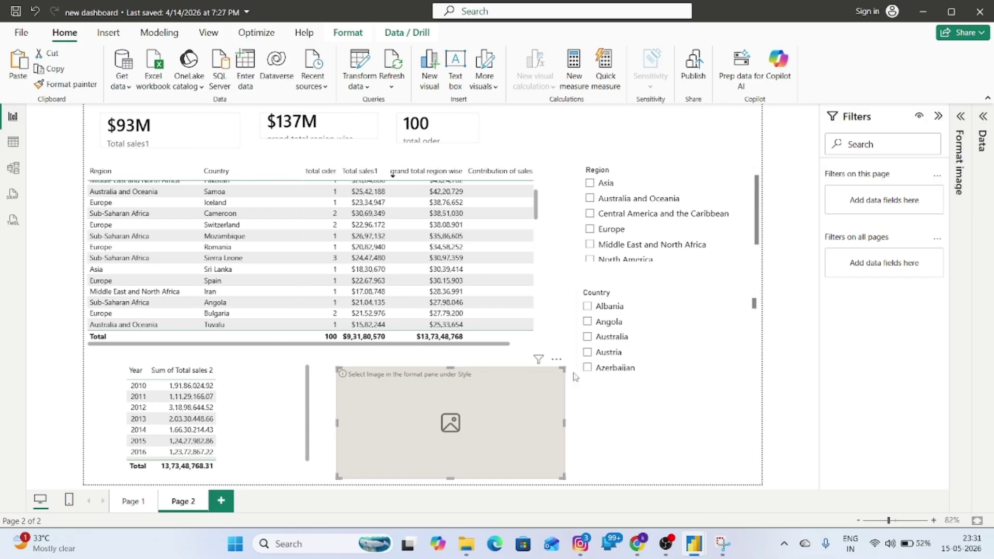
pyautogui.click(556, 359)
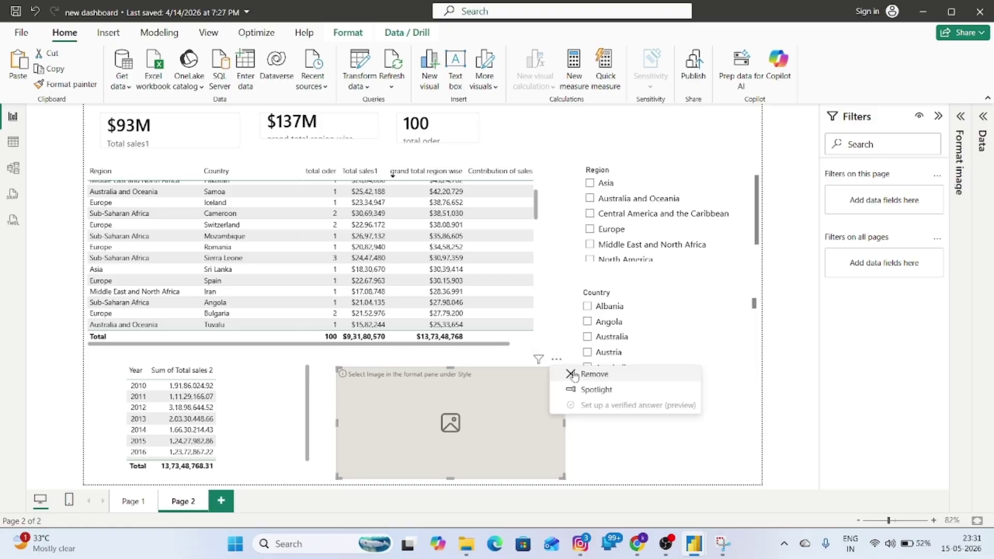
pyautogui.click(575, 375)
pyautogui.click(960, 116)
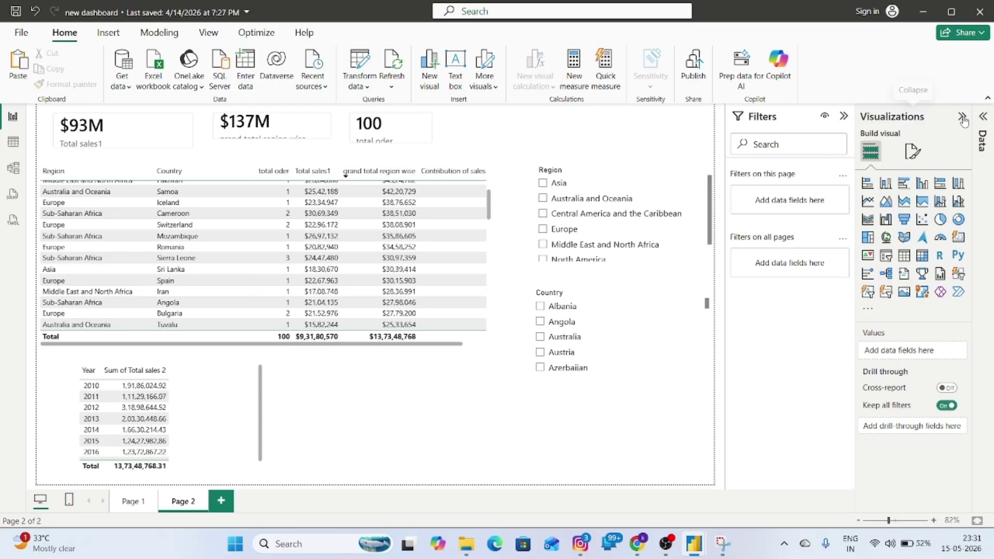
pyautogui.click(904, 255)
pyautogui.click(485, 356)
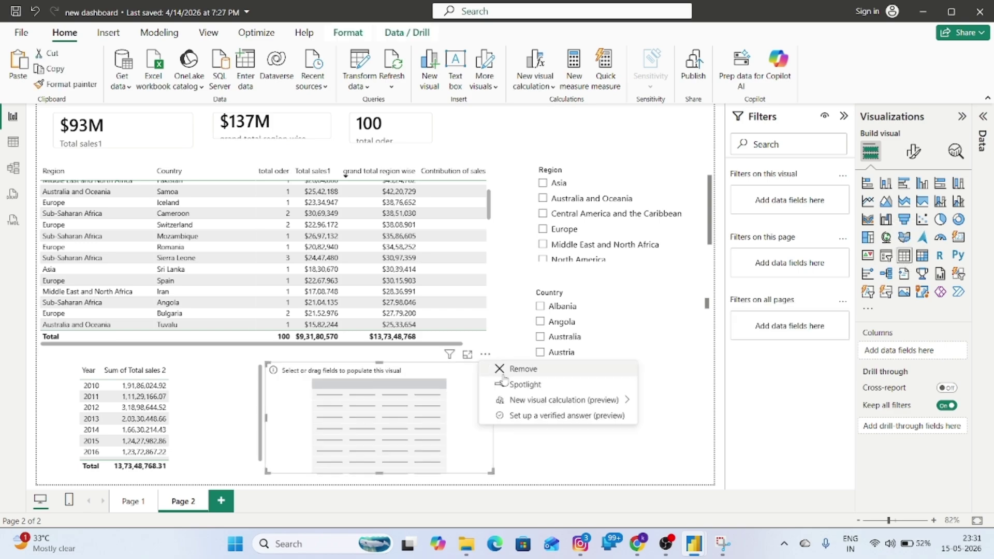
pyautogui.click(518, 366)
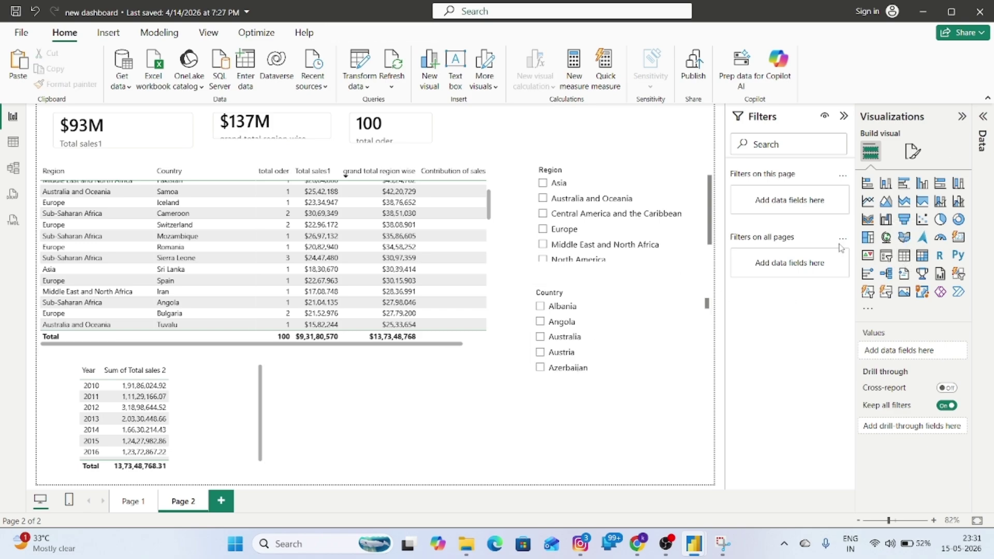
# Insert a new slicer beside the yearly table and add the Order Date field to it.
pyautogui.click(886, 256)
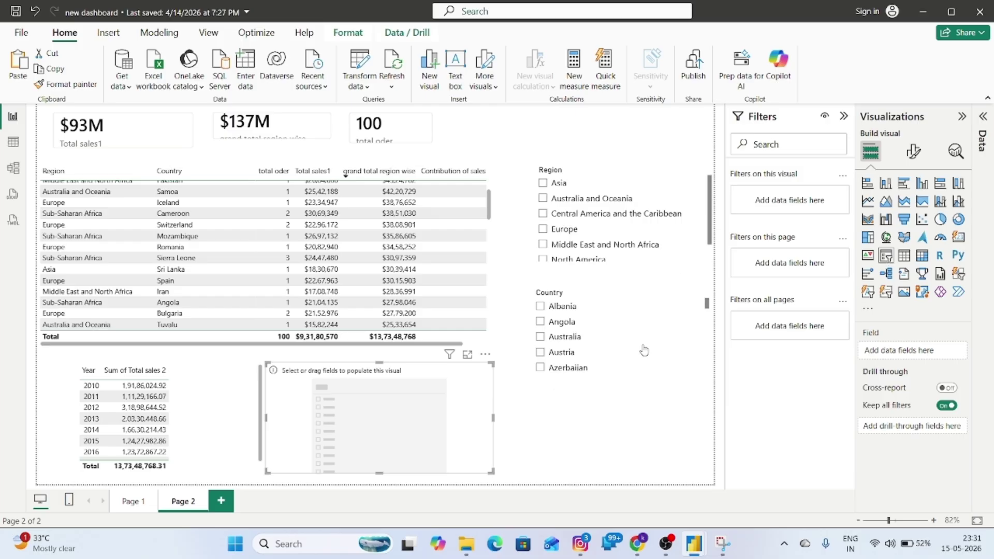
pyautogui.click(982, 120)
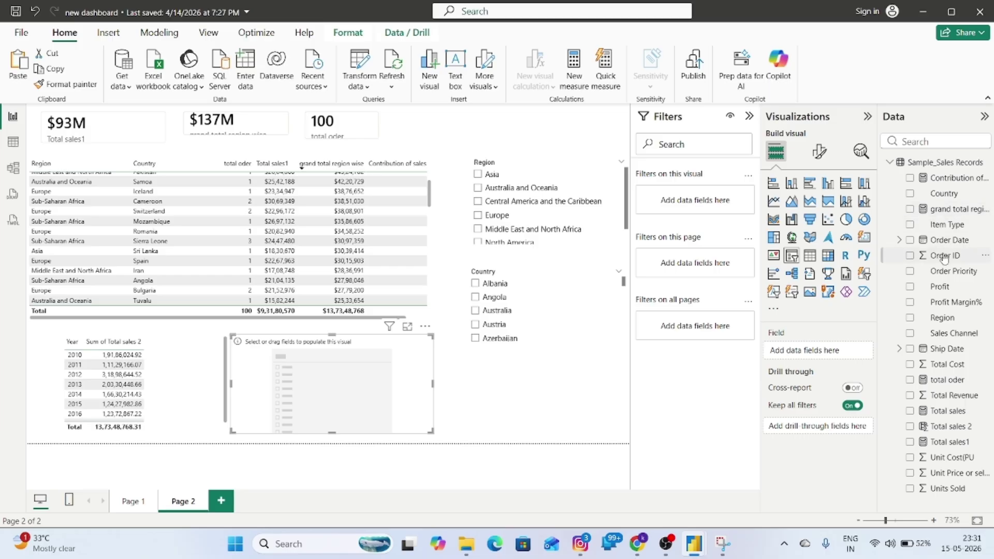
pyautogui.moveTo(951, 241); pyautogui.dragTo(792, 354)
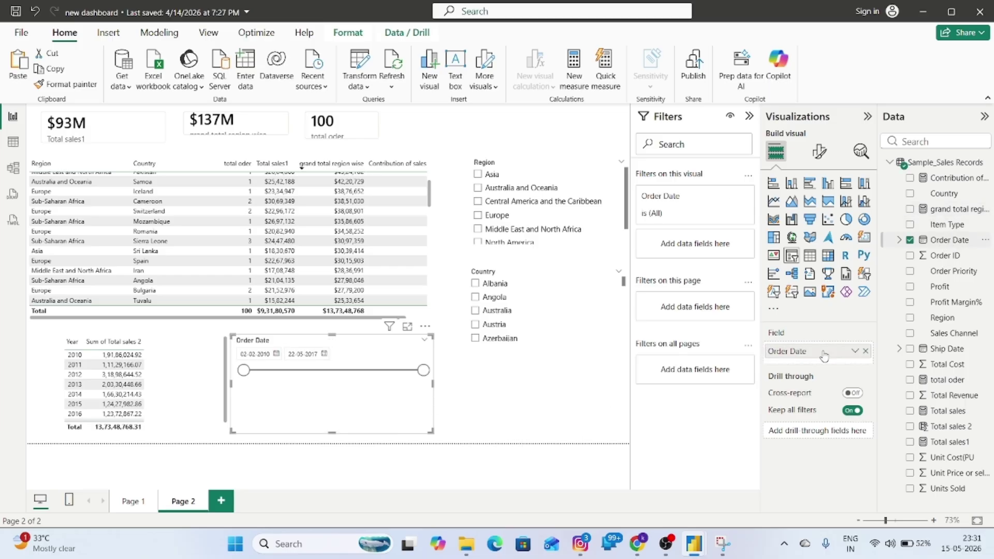
# Look through the Order Date slicer's format settings, including values, header, data format and size properties.
pyautogui.click(819, 151)
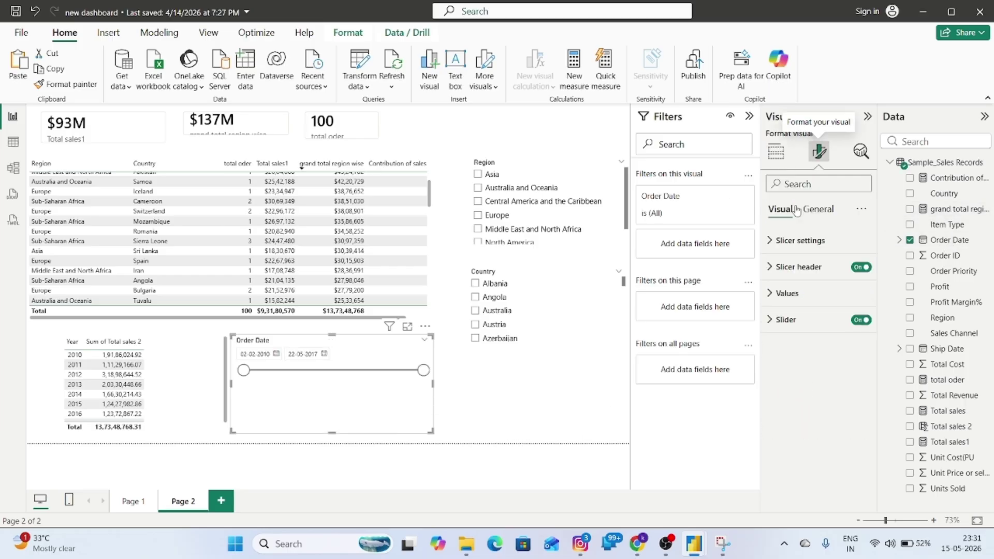
pyautogui.click(787, 293)
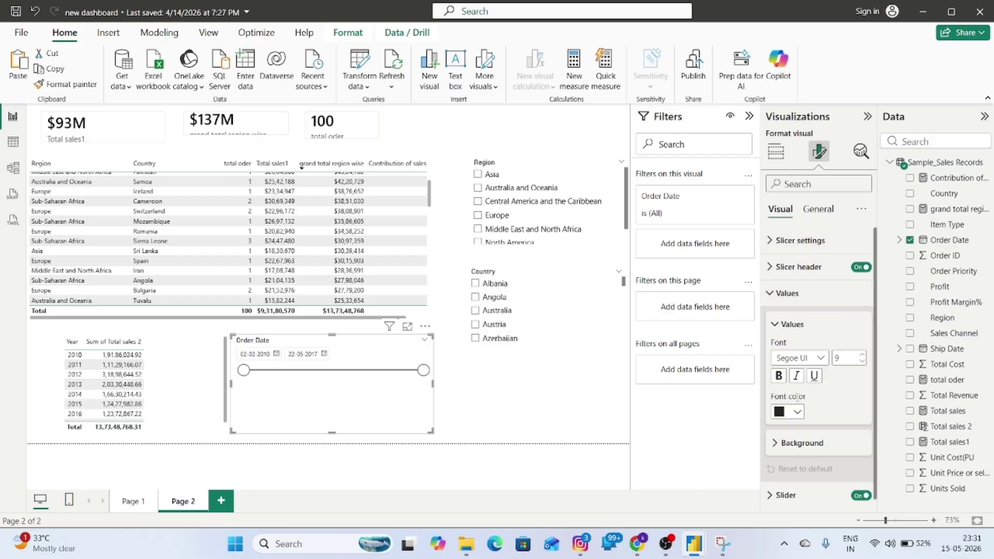
pyautogui.click(800, 274)
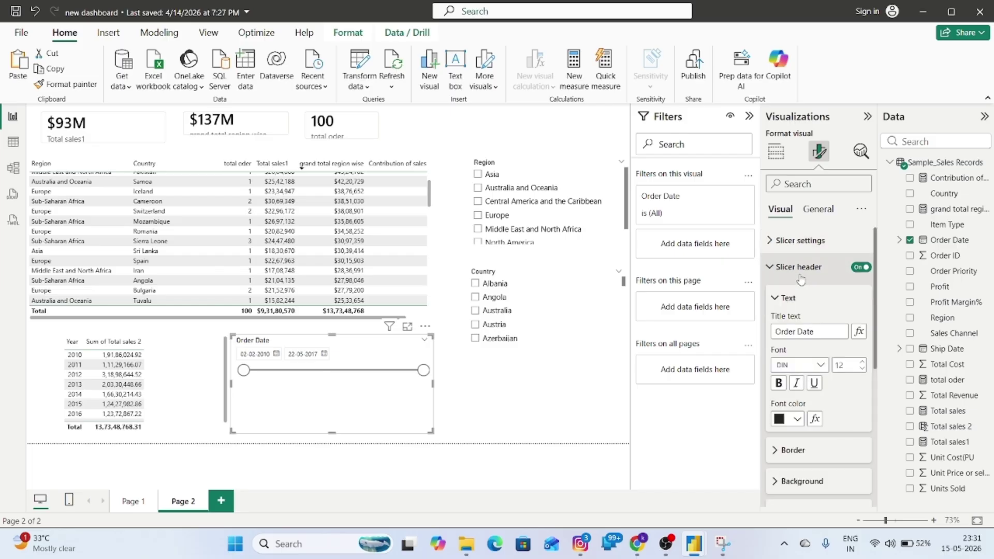
pyautogui.click(801, 278)
pyautogui.click(818, 208)
pyautogui.click(798, 320)
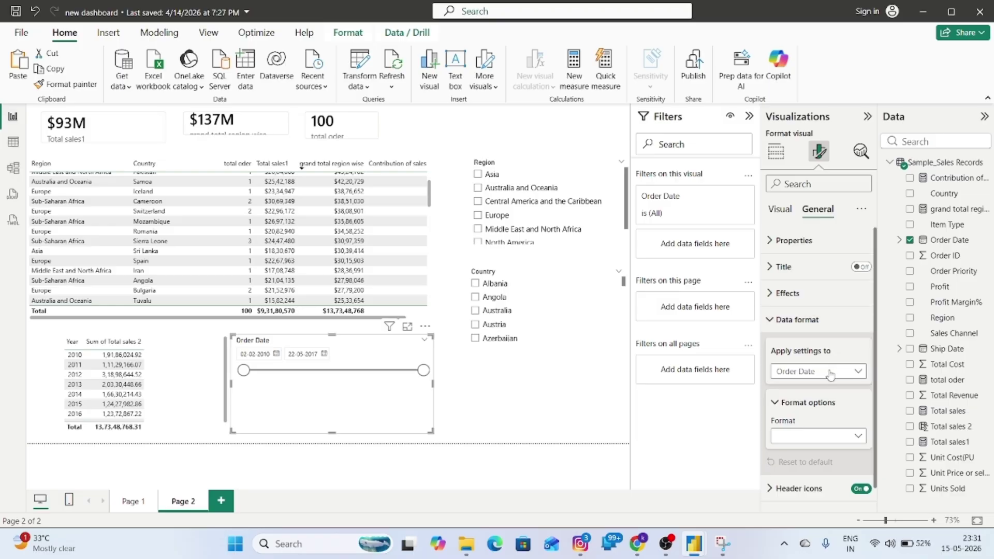
pyautogui.click(812, 321)
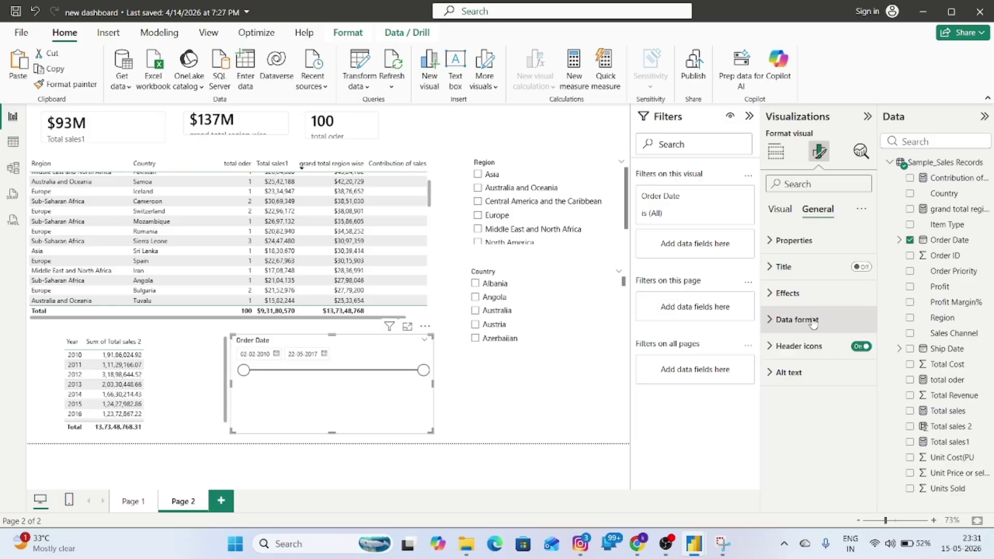
pyautogui.click(792, 241)
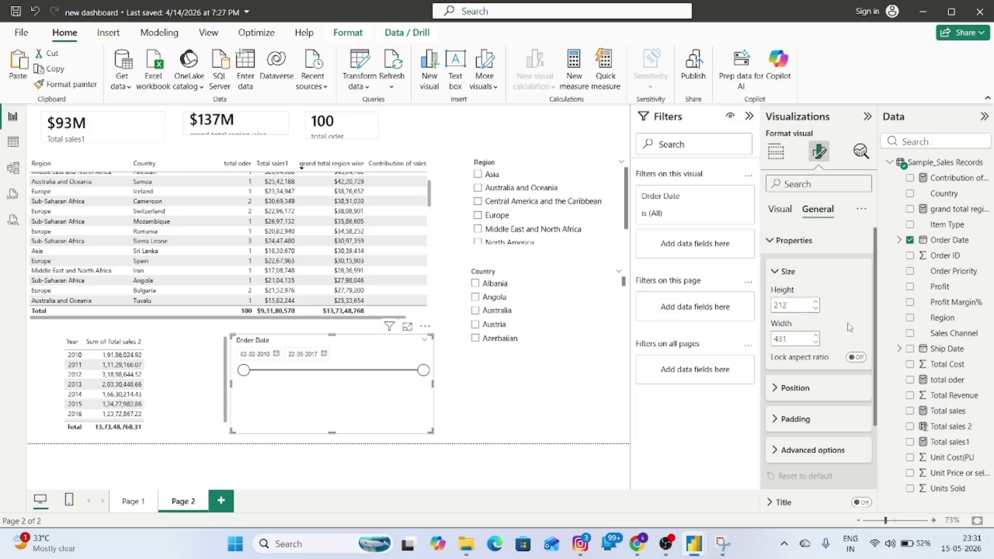
# Try the Tile style on the Order Date slicer and return it to Between.
pyautogui.click(781, 209)
pyautogui.click(786, 241)
pyautogui.click(793, 311)
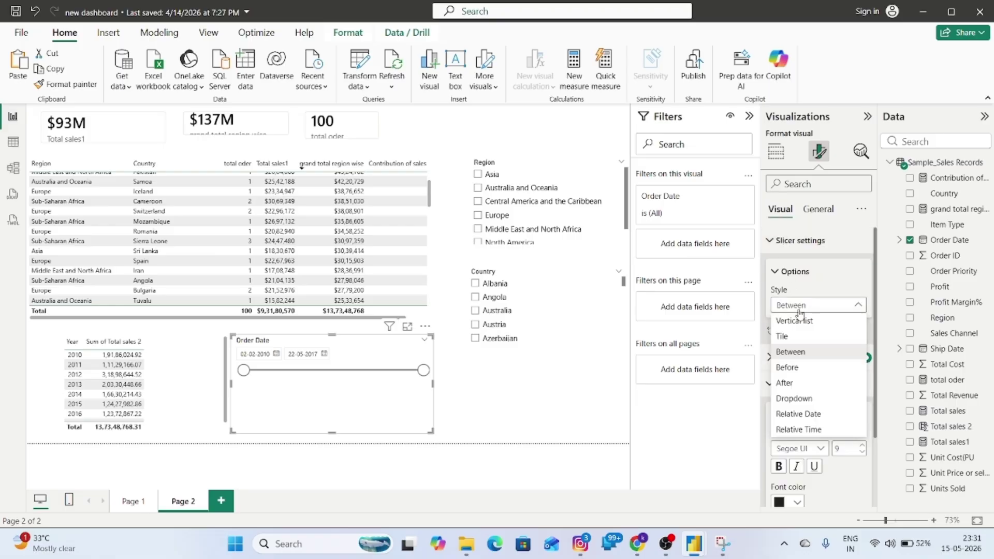
pyautogui.click(786, 342)
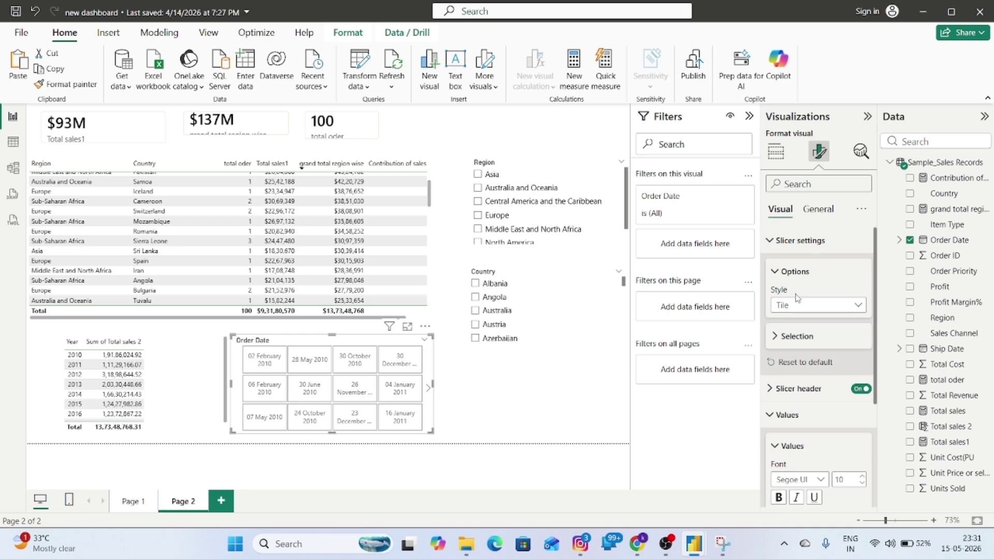
pyautogui.click(797, 302)
pyautogui.click(790, 352)
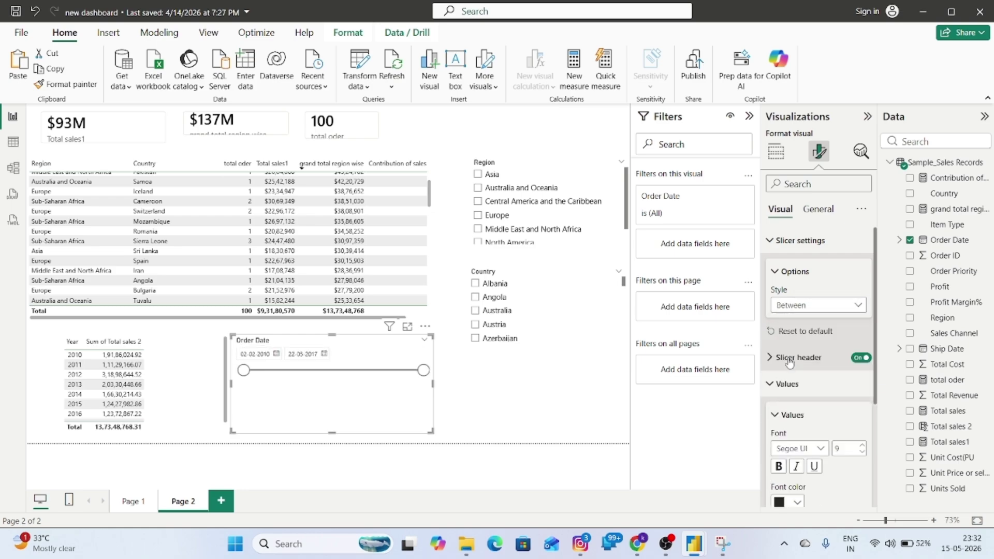
# Set the Order Date slicer's style to Dropdown and check its list of dates.
pyautogui.click(791, 307)
pyautogui.click(795, 398)
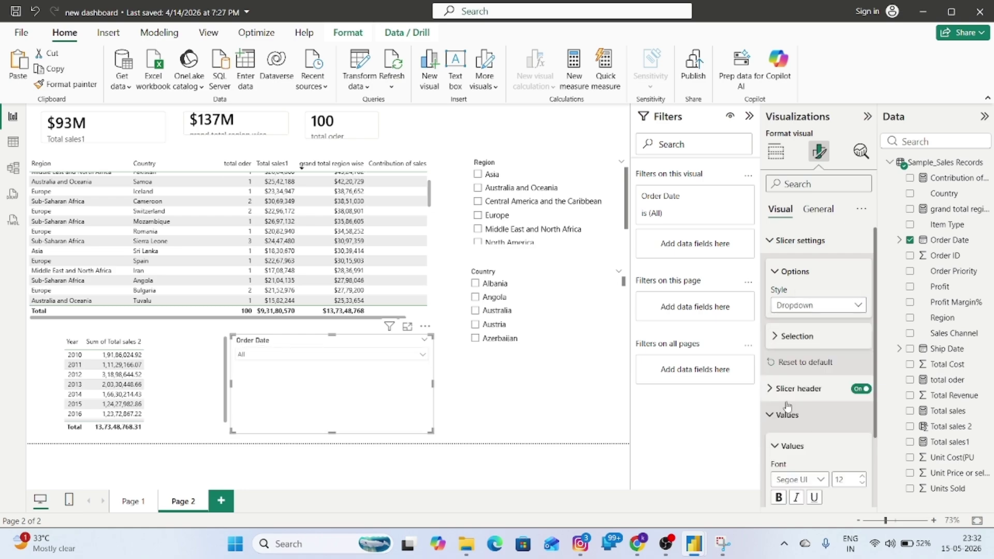
pyautogui.click(423, 355)
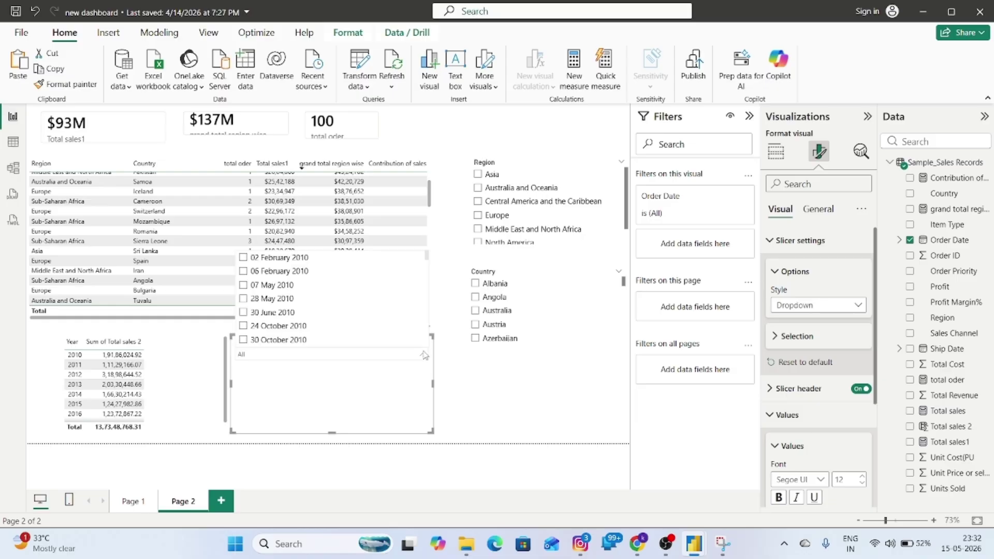
pyautogui.click(424, 355)
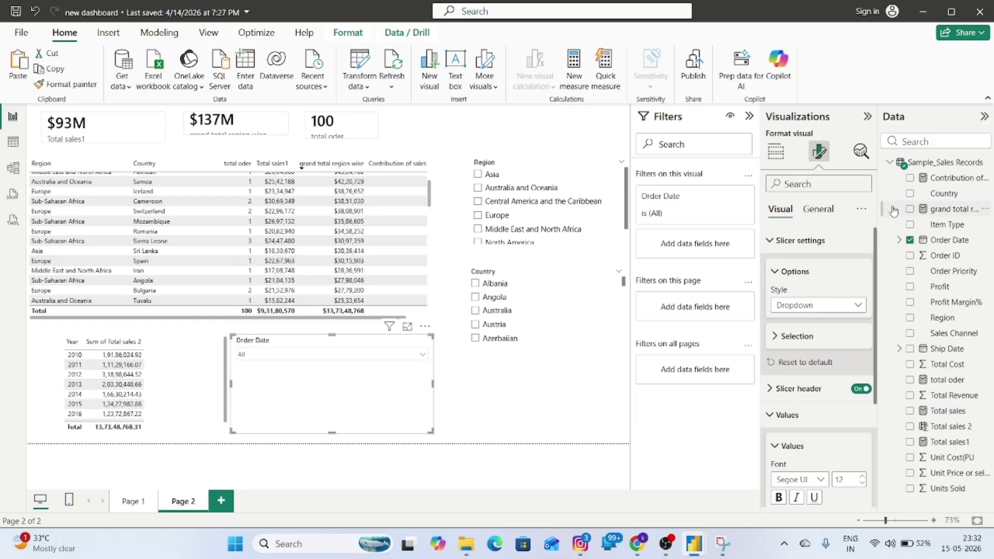
# Switch the slicer's Order Date field to Date Hierarchy.
pyautogui.click(776, 151)
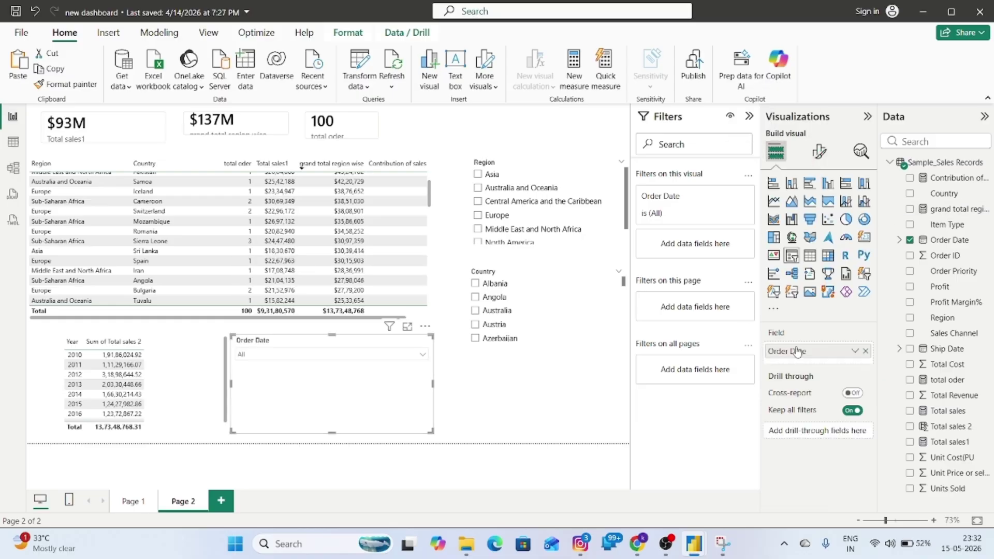
pyautogui.click(855, 352)
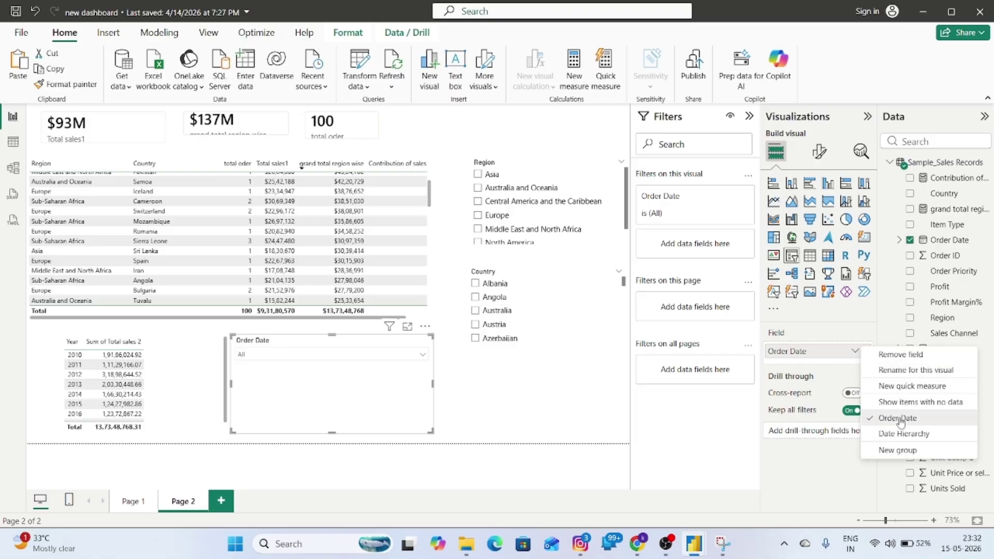
pyautogui.click(908, 436)
pyautogui.click(854, 352)
pyautogui.click(895, 433)
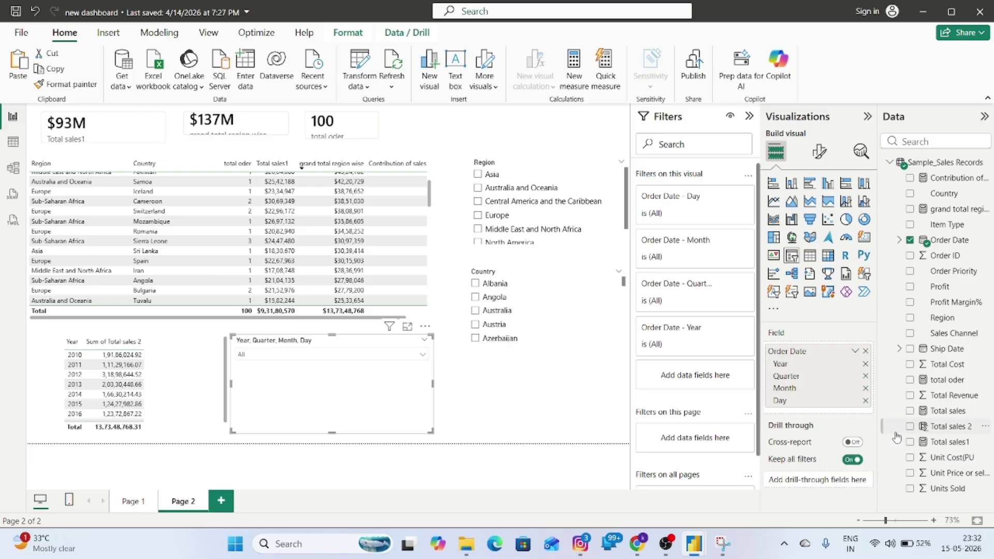
# Filter the report page by single years such as 2010 and 2013 in the date slicer, and clear the selection.
pyautogui.click(421, 356)
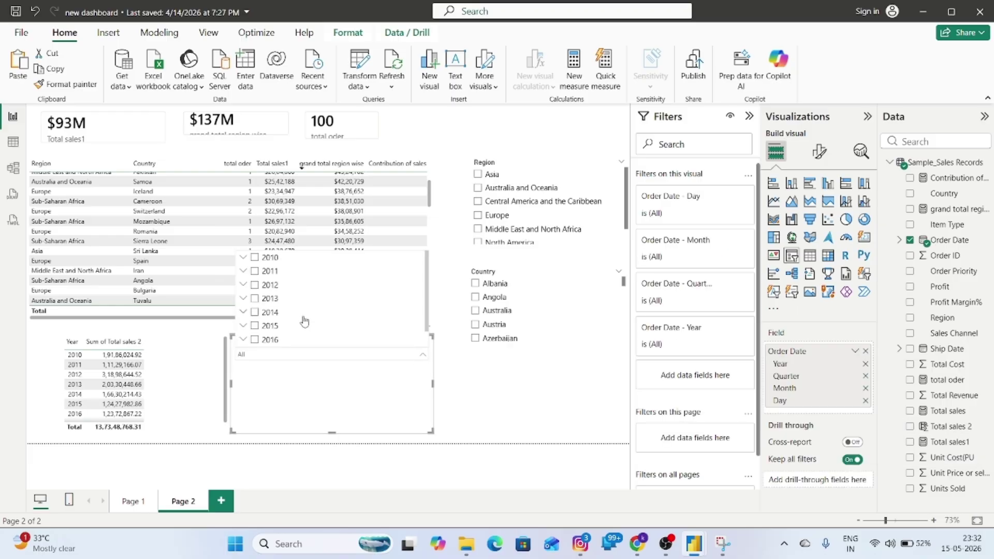
pyautogui.click(254, 271)
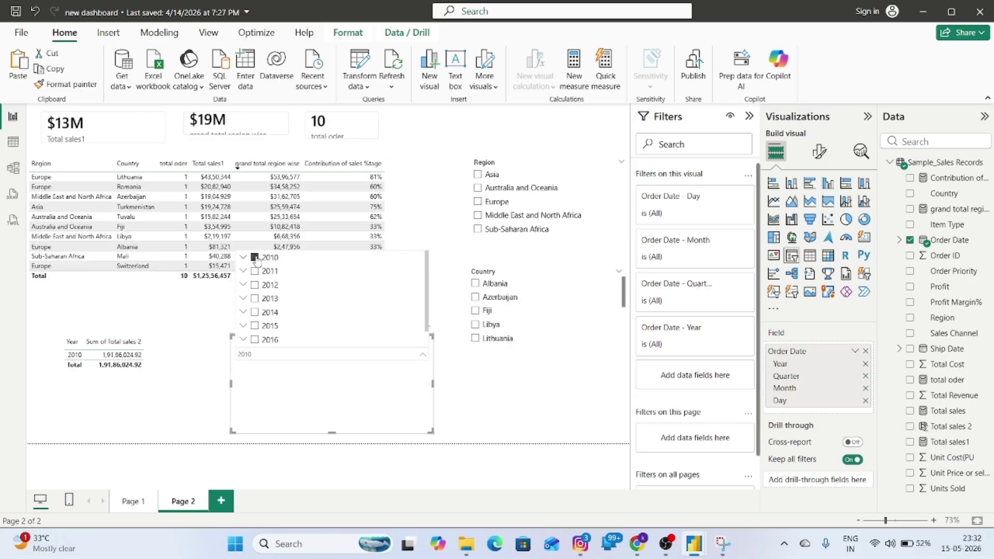
pyautogui.click(254, 285)
pyautogui.click(254, 298)
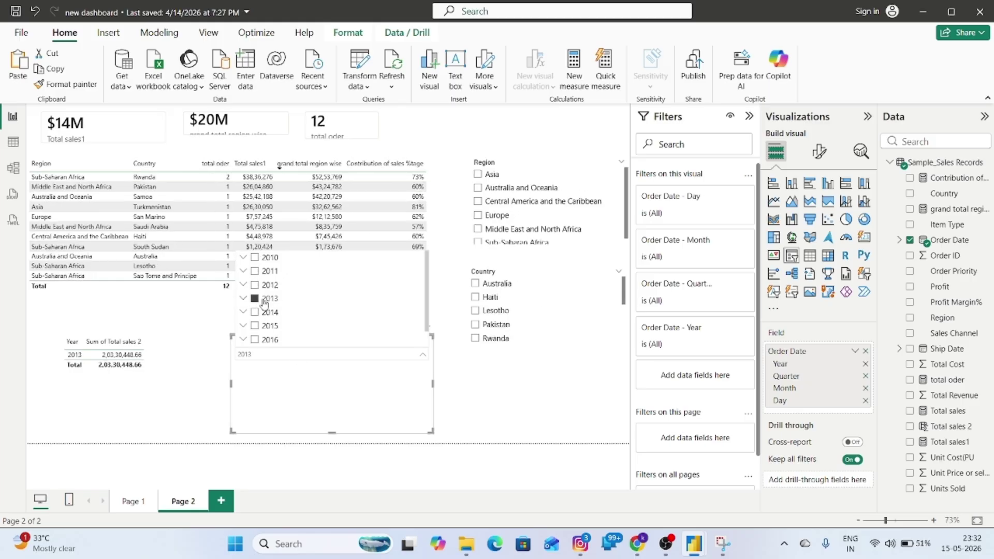
pyautogui.click(255, 299)
pyautogui.click(512, 428)
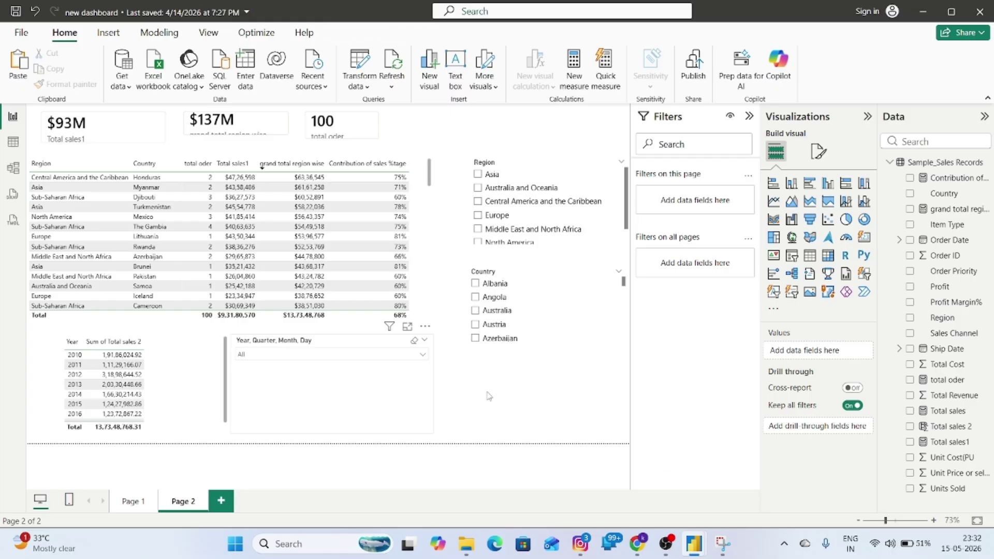
# Remove the date hierarchy slicer beside the yearly table from the page.
pyautogui.moveTo(399, 386); pyautogui.dragTo(489, 397)
pyautogui.moveTo(447, 352); pyautogui.dragTo(362, 353)
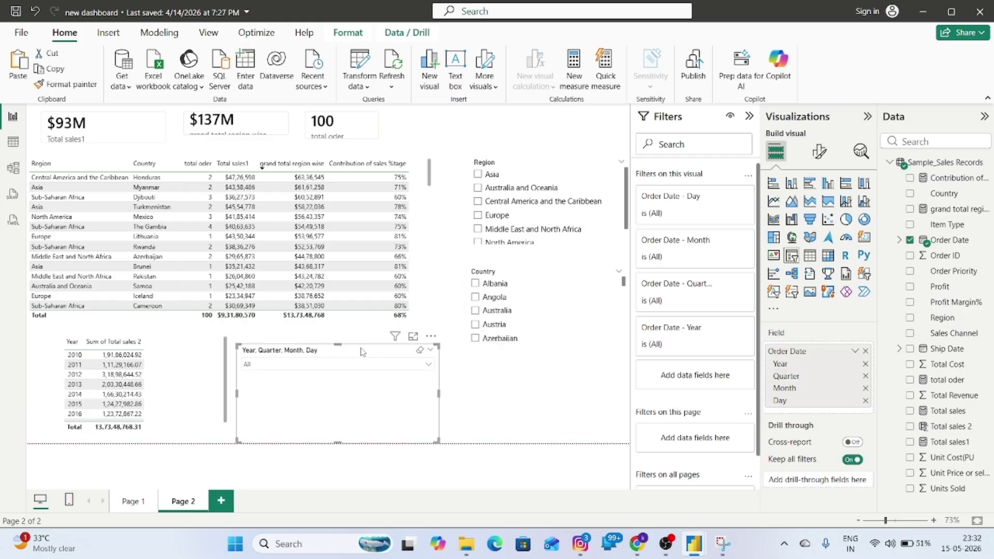
pyautogui.click(431, 337)
pyautogui.click(456, 398)
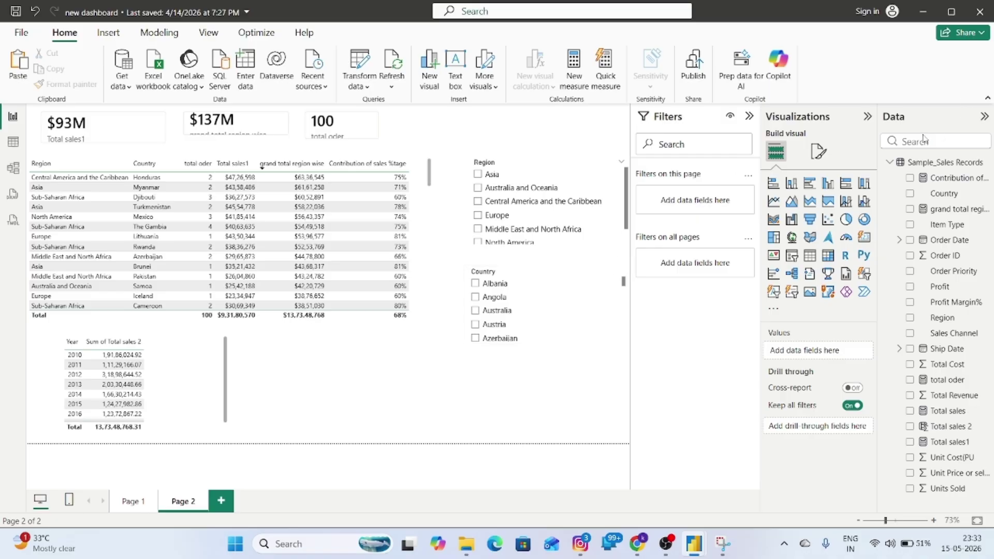
# Create a measure in Sample_Sales Records beginning LYS = CALCULATE(SUM('Sample_Sales Records'[Total sales 2]),.
pyautogui.click(985, 162)
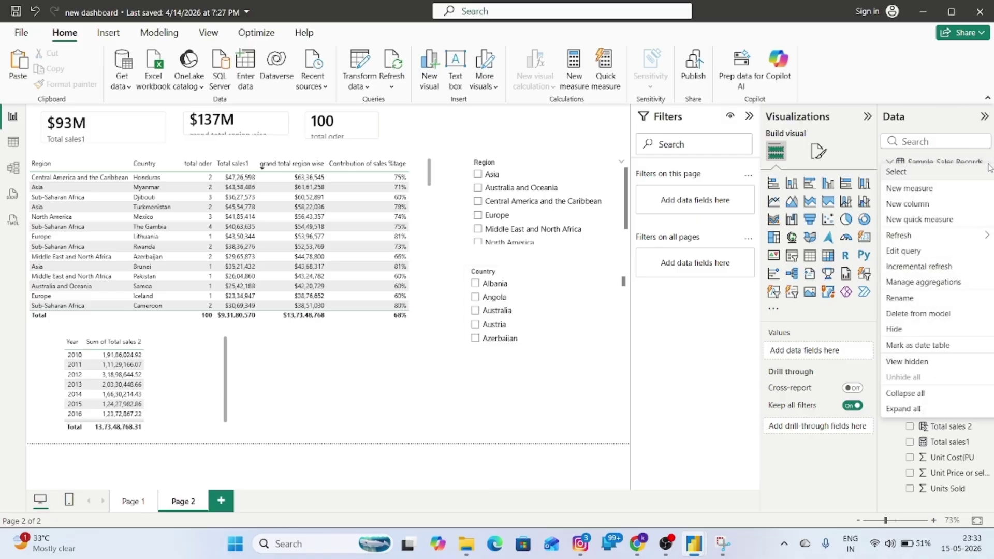
pyautogui.click(914, 191)
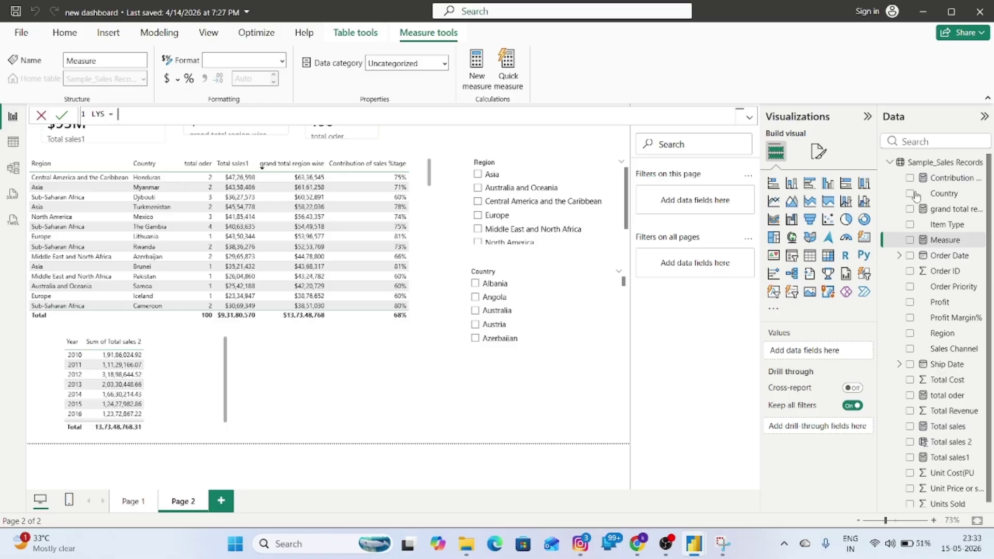
pyautogui.write('LYS = CALCULATE(')
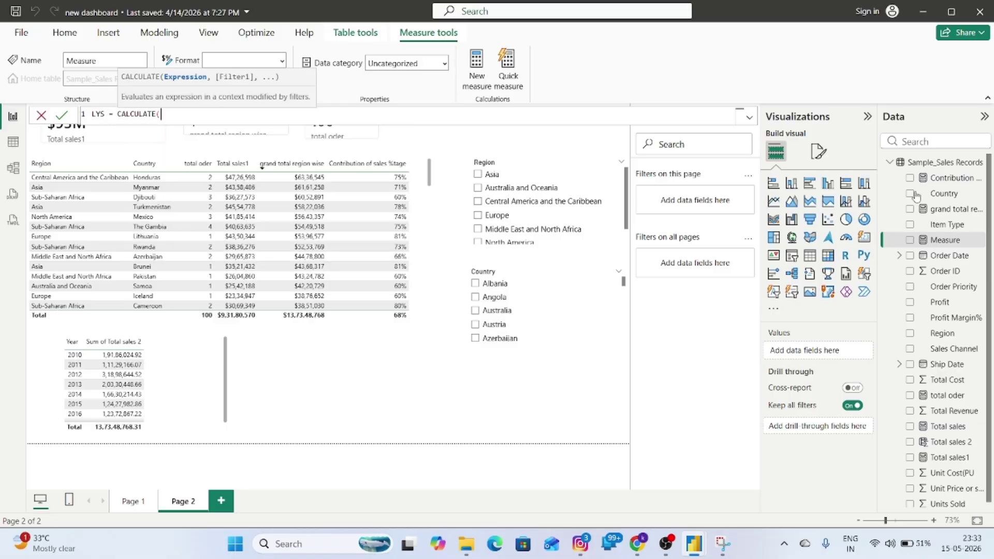
pyautogui.write('sum')
pyautogui.press('Tab')
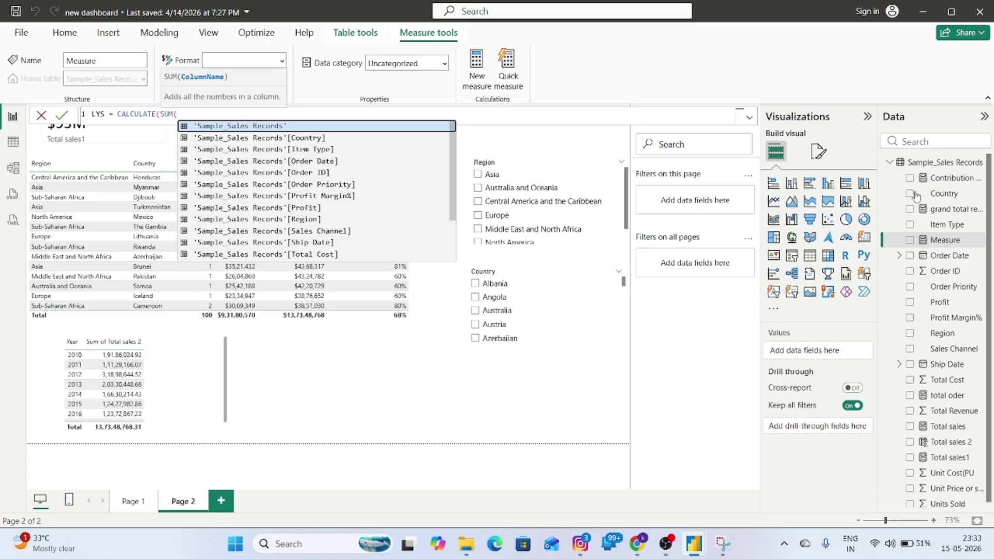
pyautogui.write('to')
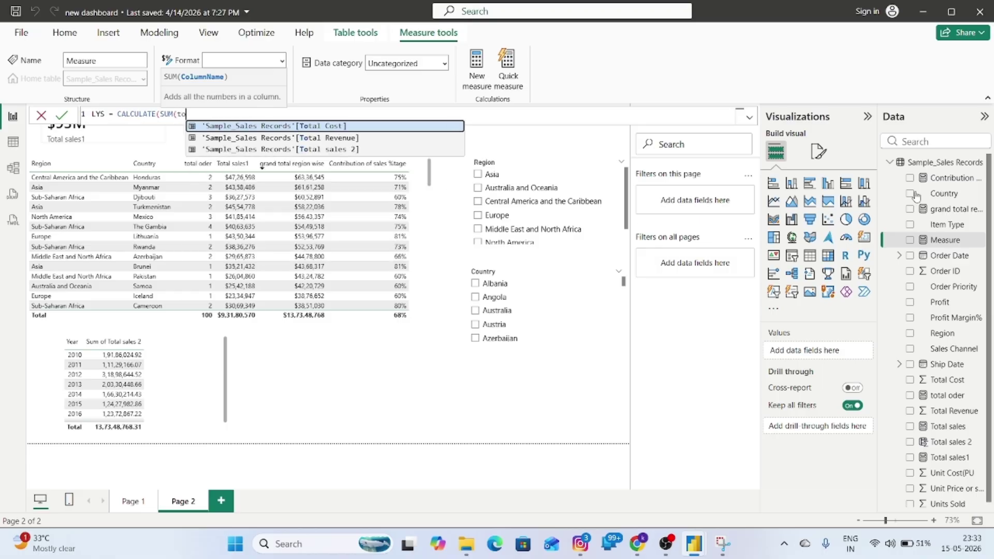
pyautogui.press('Down')
pyautogui.press('Down')
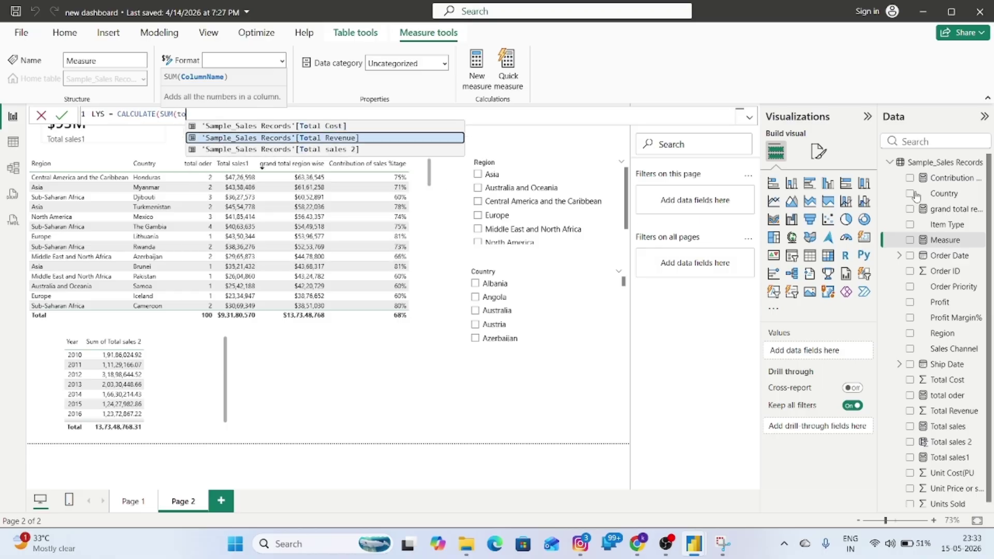
pyautogui.press('Tab')
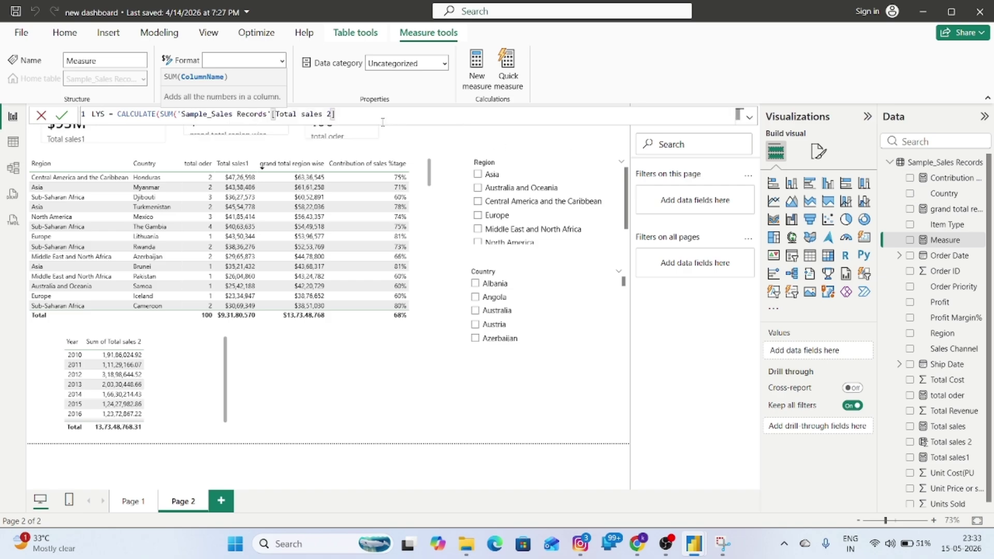
pyautogui.write('),')
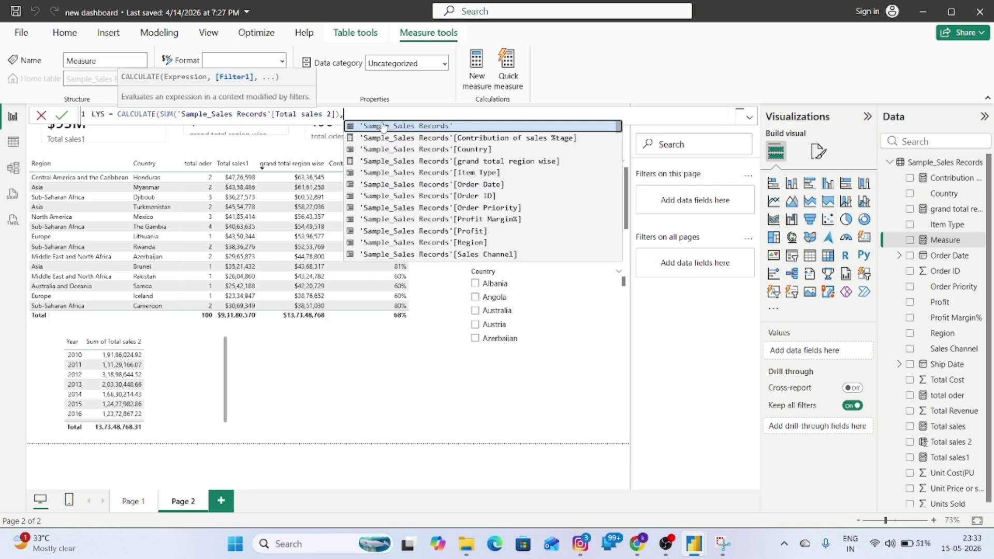
pyautogui.write('sam')
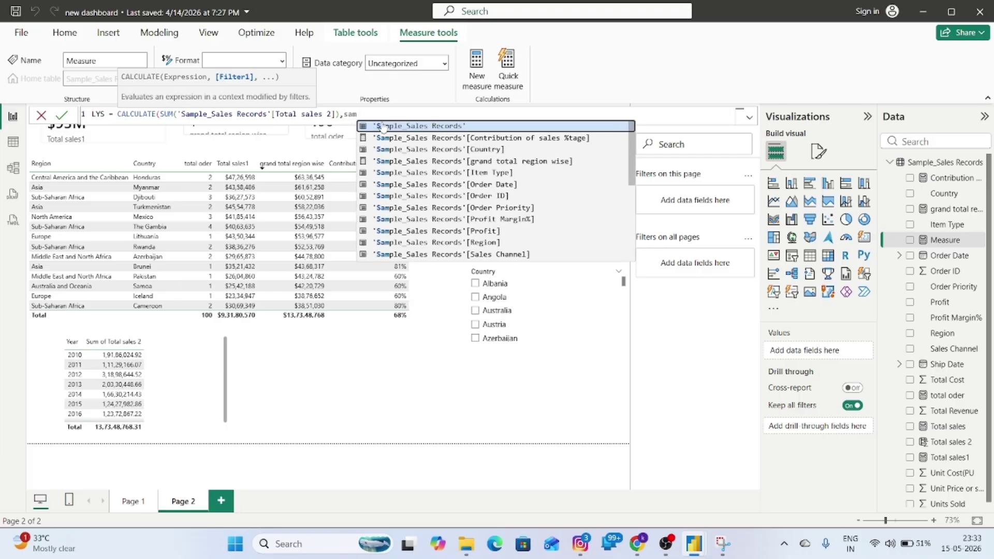
pyautogui.press('BackSpace')
pyautogui.press('BackSpace')
pyautogui.press('BackSpace')
pyautogui.press('BackSpace')
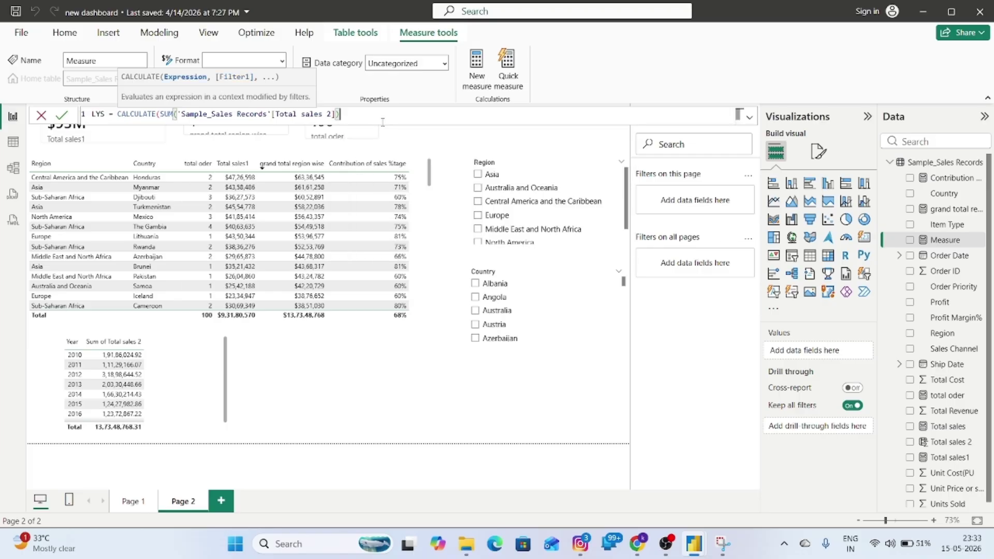
pyautogui.write('s')
pyautogui.hotkey('shift', 'Return')
pyautogui.write('sa')
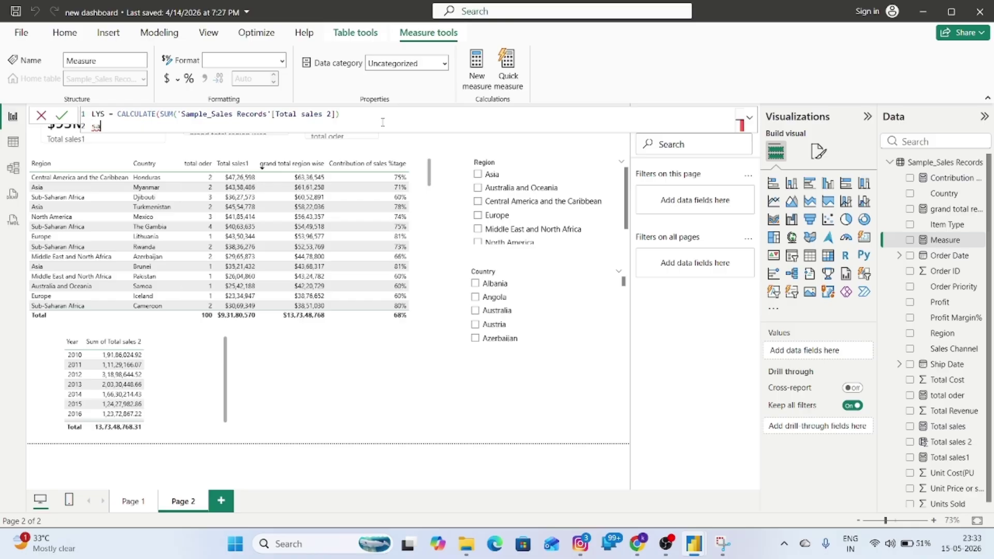
pyautogui.press('BackSpace')
pyautogui.press('BackSpace')
pyautogui.press('BackSpace')
pyautogui.press('BackSpace')
# Add the SAMEPERIODLASTYEAR function on a second line of the LYS formula as CALCULATE's filter argument.
pyautogui.write(',')
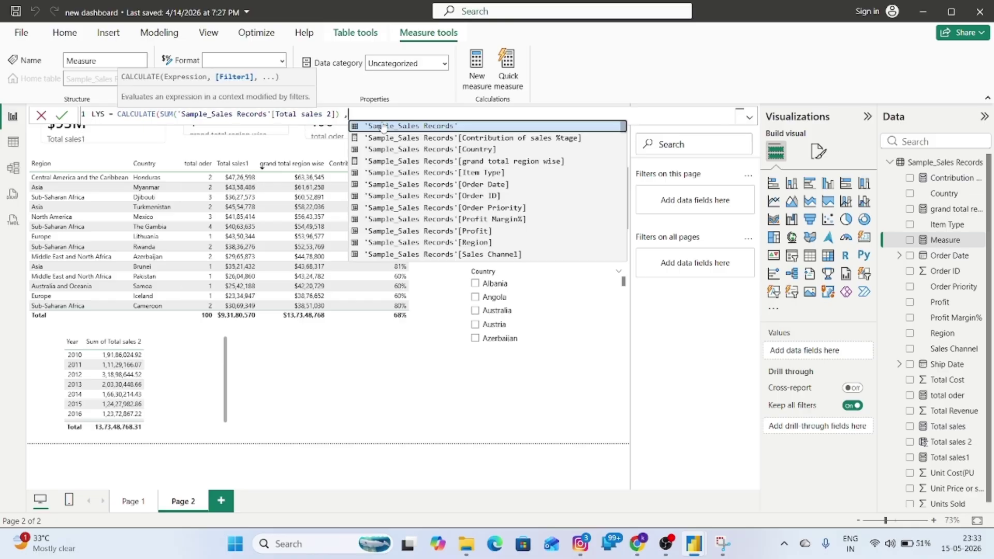
pyautogui.hotkey('shift', 'Return')
pyautogui.write('same')
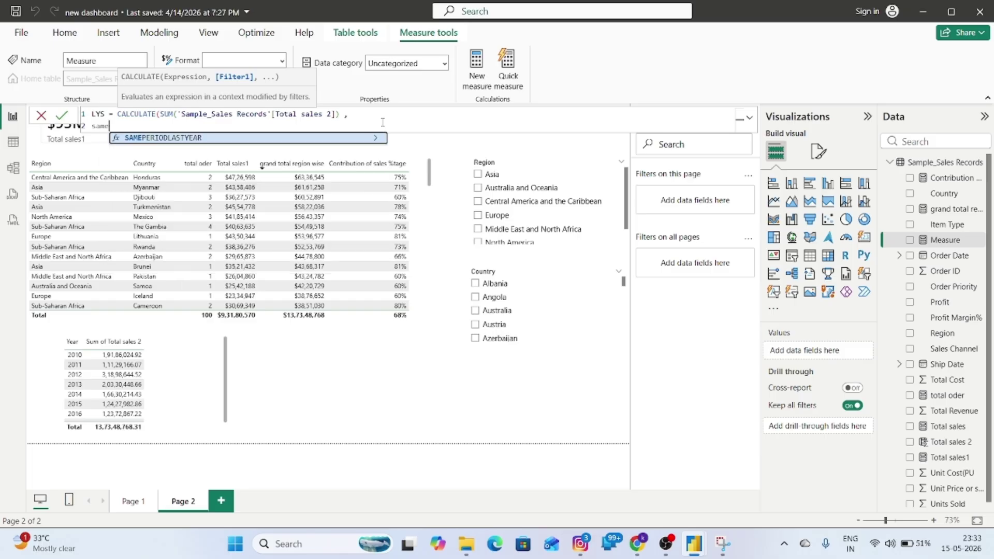
pyautogui.press('Tab')
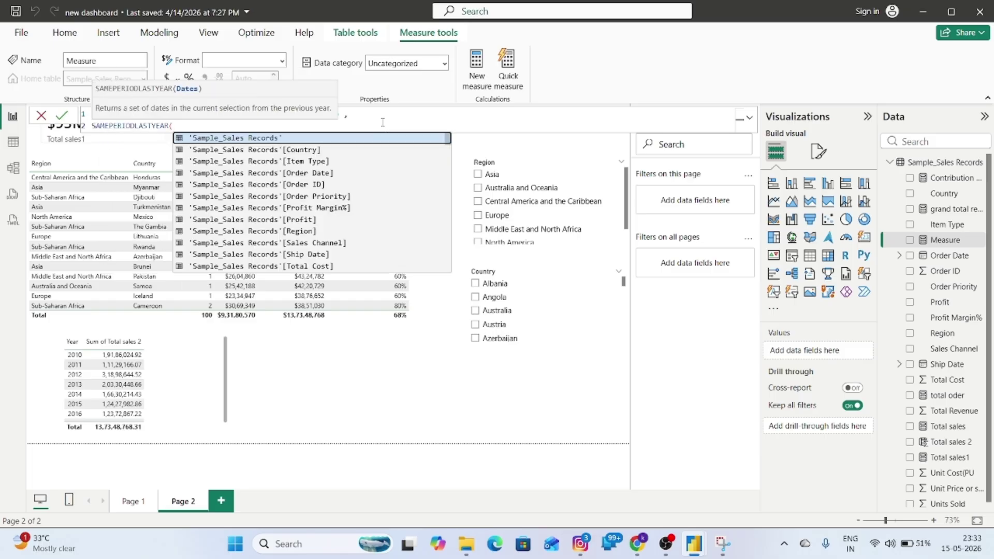
# Give SAMEPERIODLASTYEAR the dates argument 'Sample_Sales Records'[Order Date].[Year] and commit the LYS measure.
pyautogui.press('Down')
pyautogui.press('Down')
pyautogui.press('Down')
pyautogui.press('Down')
pyautogui.press('Down')
pyautogui.press('Down')
pyautogui.press('Down')
pyautogui.press('Down')
pyautogui.press('Down')
pyautogui.press('Down')
pyautogui.press('Down')
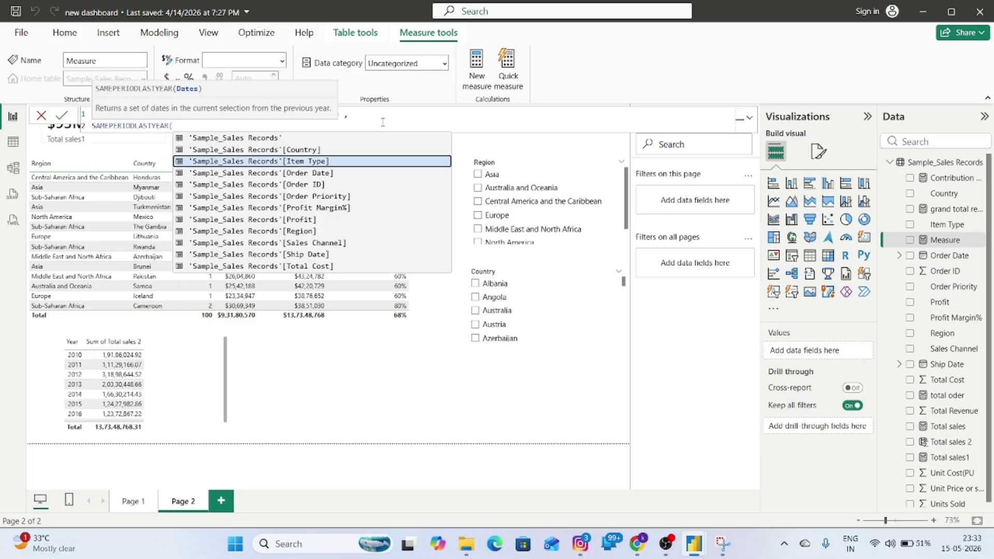
pyautogui.press('Down')
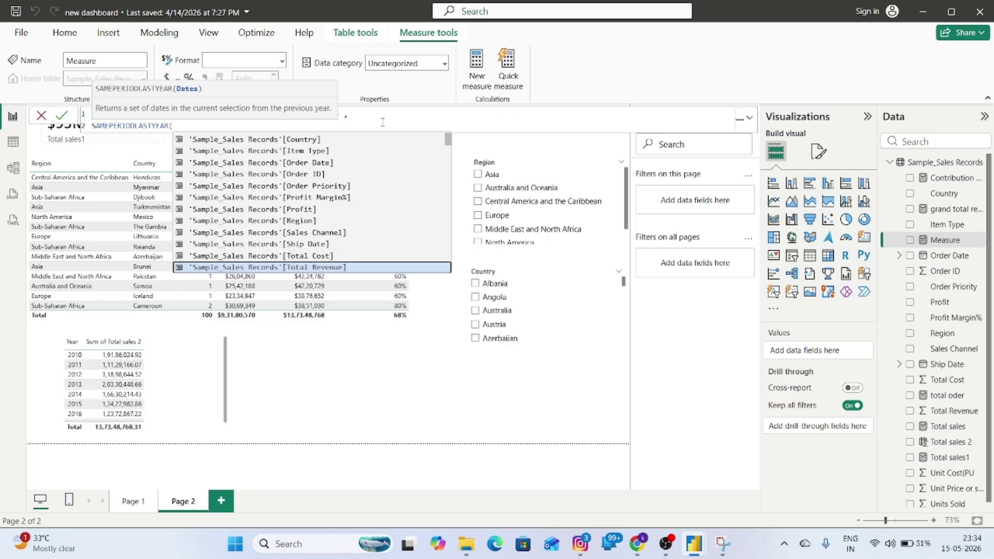
pyautogui.press('Up')
pyautogui.press('Up')
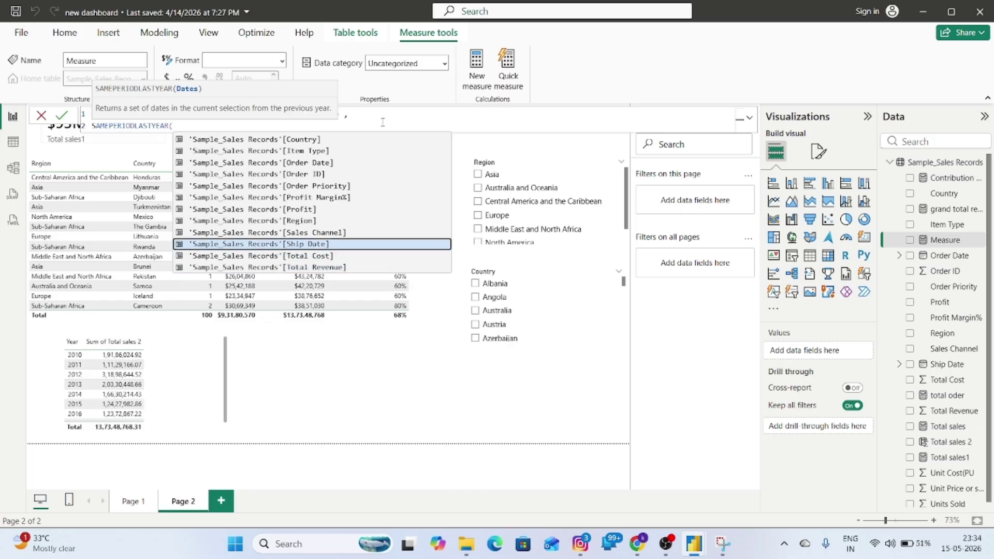
pyautogui.press('Down')
pyautogui.press('Down')
pyautogui.press('Down')
pyautogui.press('Down')
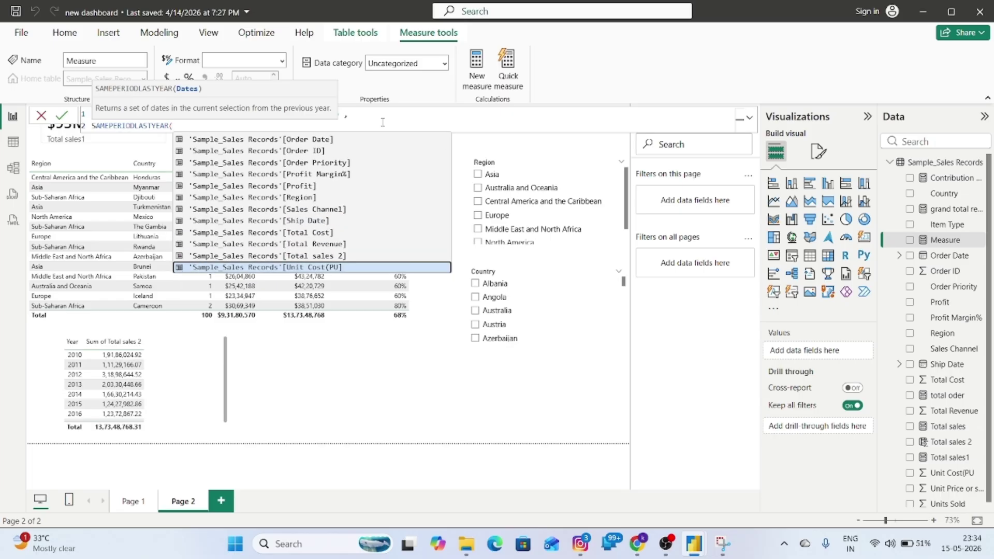
pyautogui.write('o')
pyautogui.press('Up')
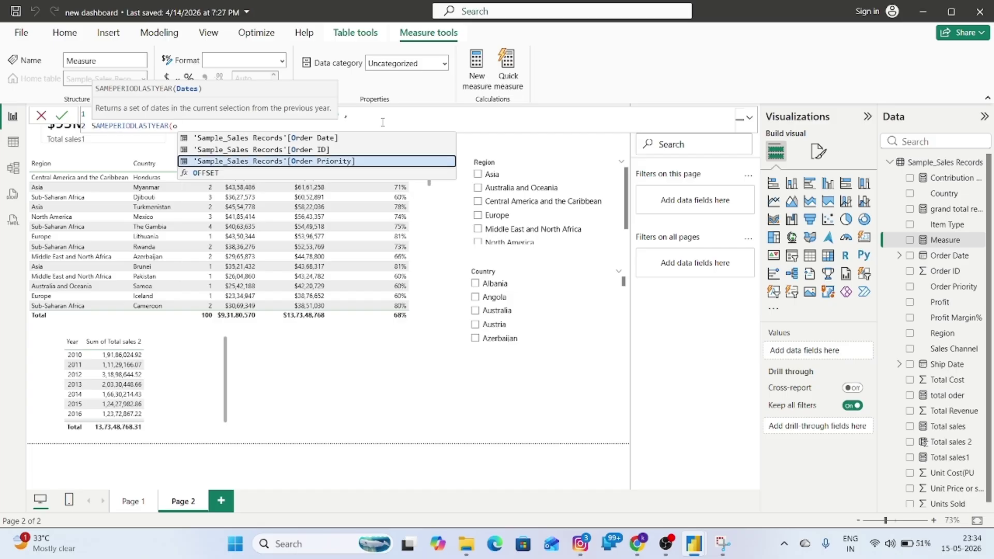
pyautogui.press('Up')
pyautogui.press('Up')
pyautogui.press('Tab')
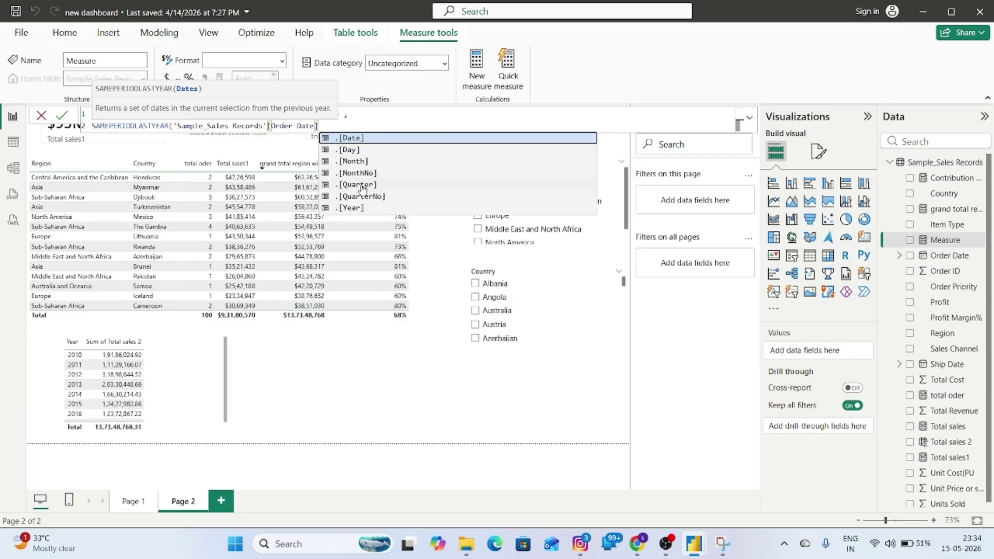
pyautogui.click(357, 208)
pyautogui.click(61, 114)
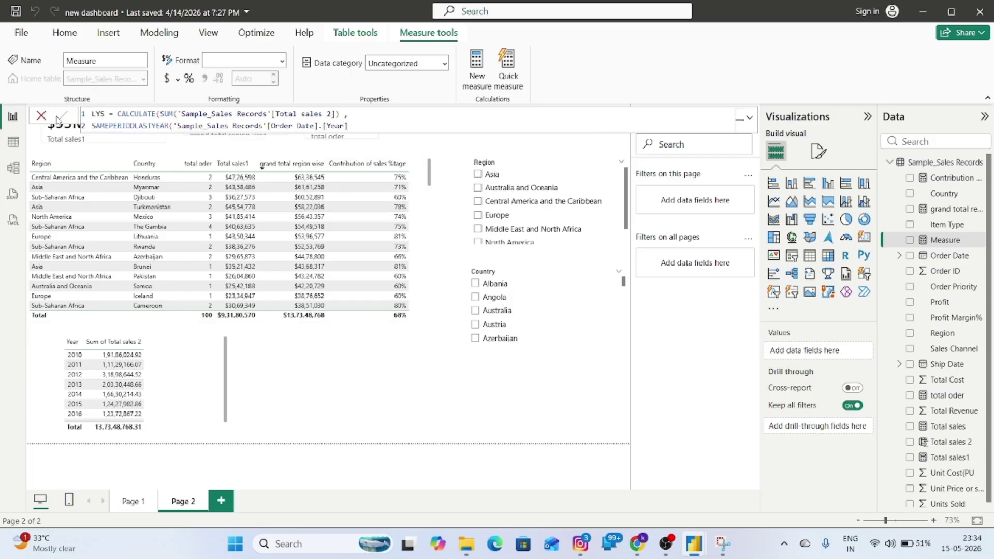